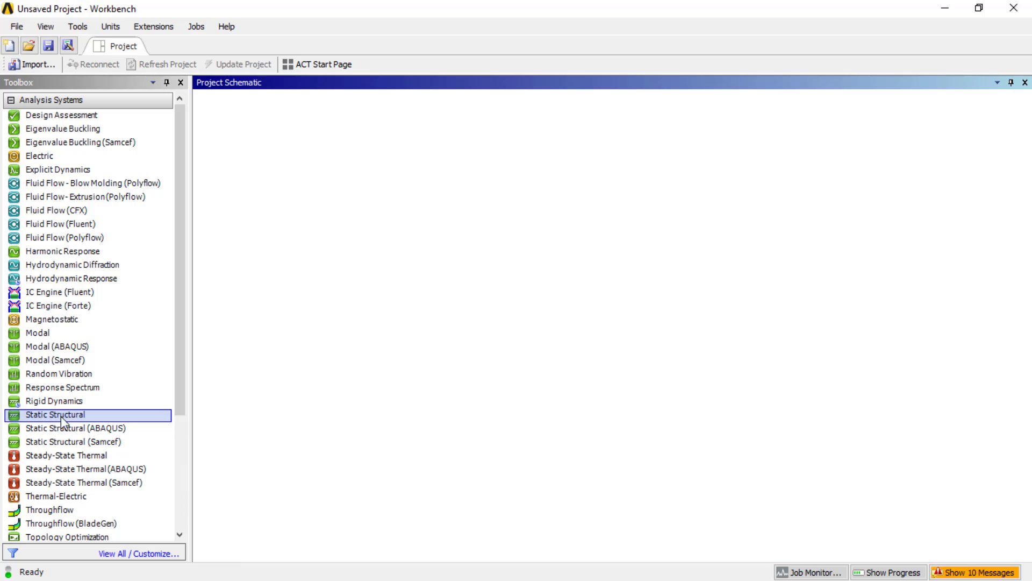
Add a Static Structural analysis system to the project schematic and name it Wrench Analysis
{"action": "left_click_drag", "start_coordinate": [54, 414], "coordinate": [290, 173]}
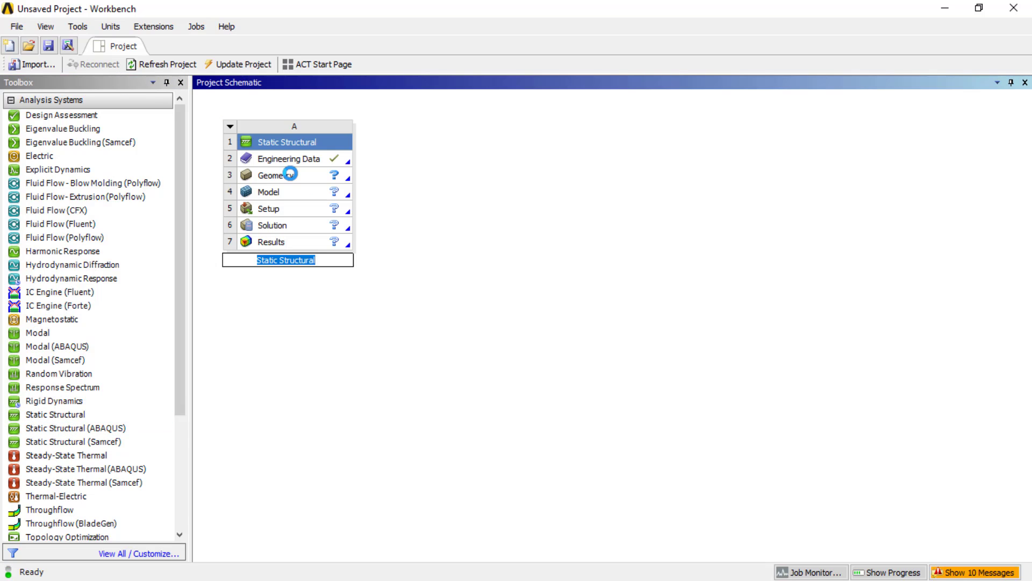
{"action": "type", "text": "W"}
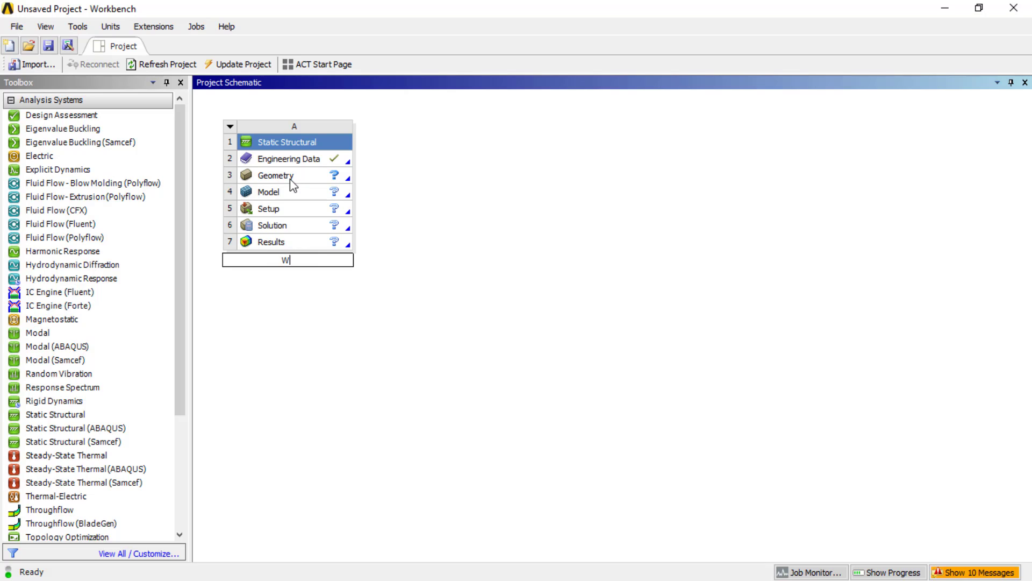
{"action": "type", "text": "rench Analysis"}
{"action": "left_click", "coordinate": [305, 376]}
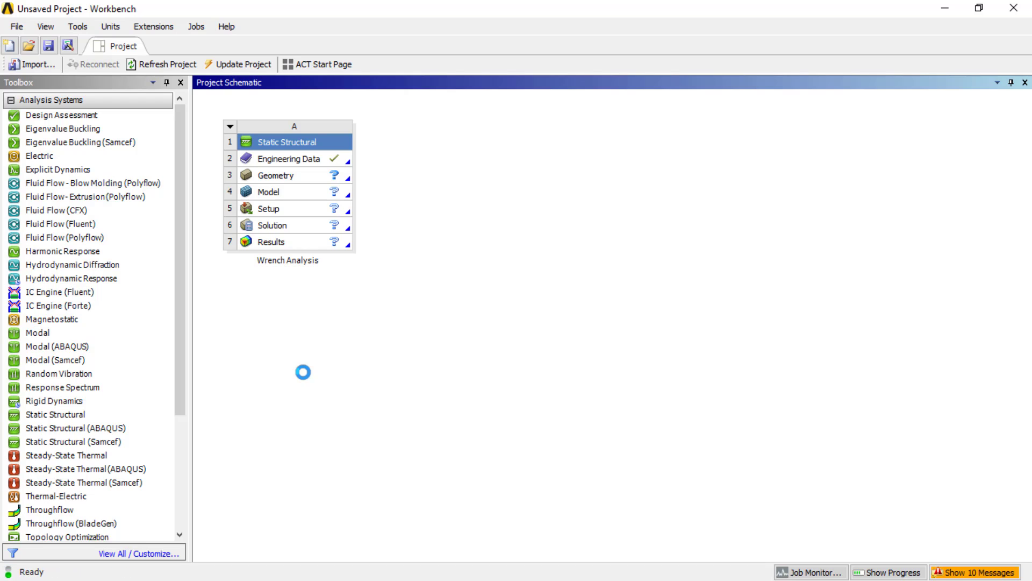
Edit the system's Engineering Data and set Structural Steel's tensile and compressive yield strength units to MPa
{"action": "left_click", "coordinate": [301, 162]}
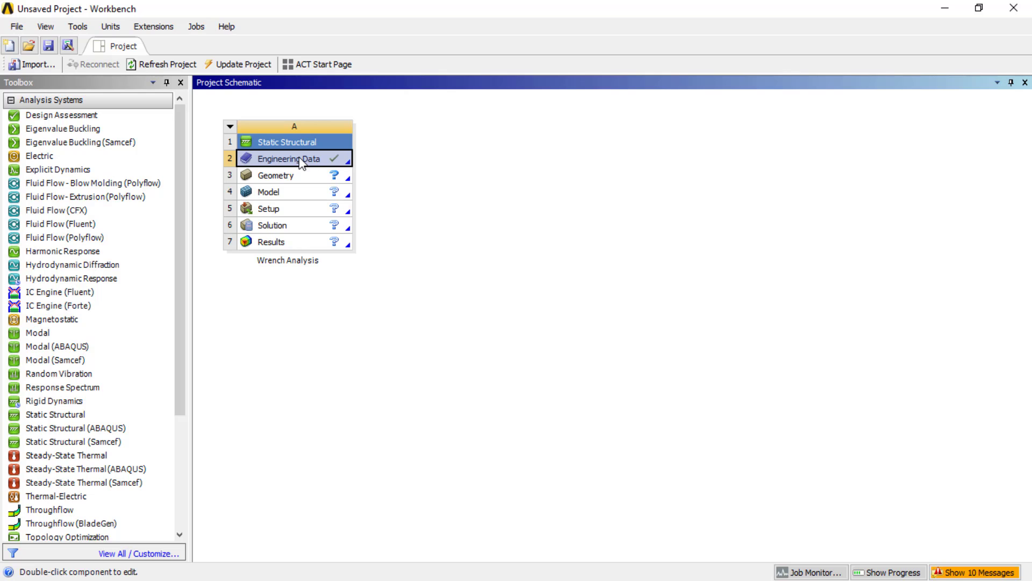
{"action": "right_click", "coordinate": [301, 161]}
{"action": "left_click", "coordinate": [326, 162]}
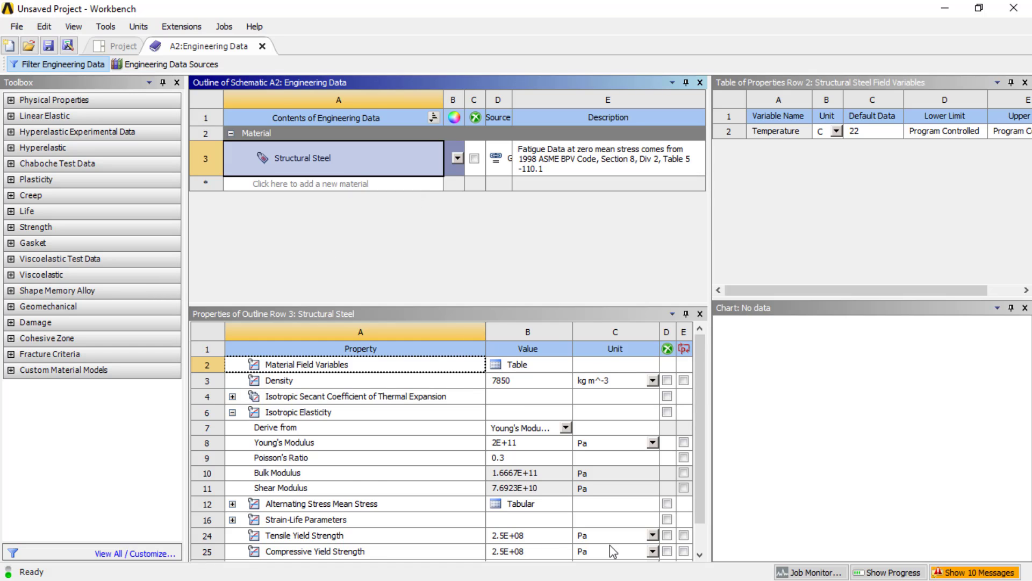
{"action": "scroll", "coordinate": [613, 549], "scroll_direction": "down", "scroll_amount": 1}
{"action": "left_click", "coordinate": [653, 535]}
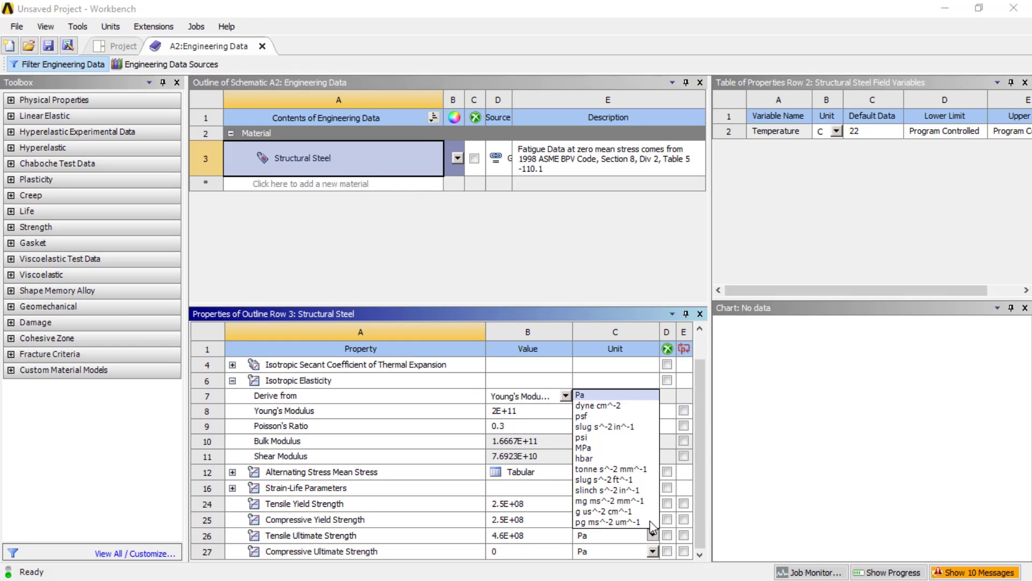
{"action": "left_click", "coordinate": [652, 535]}
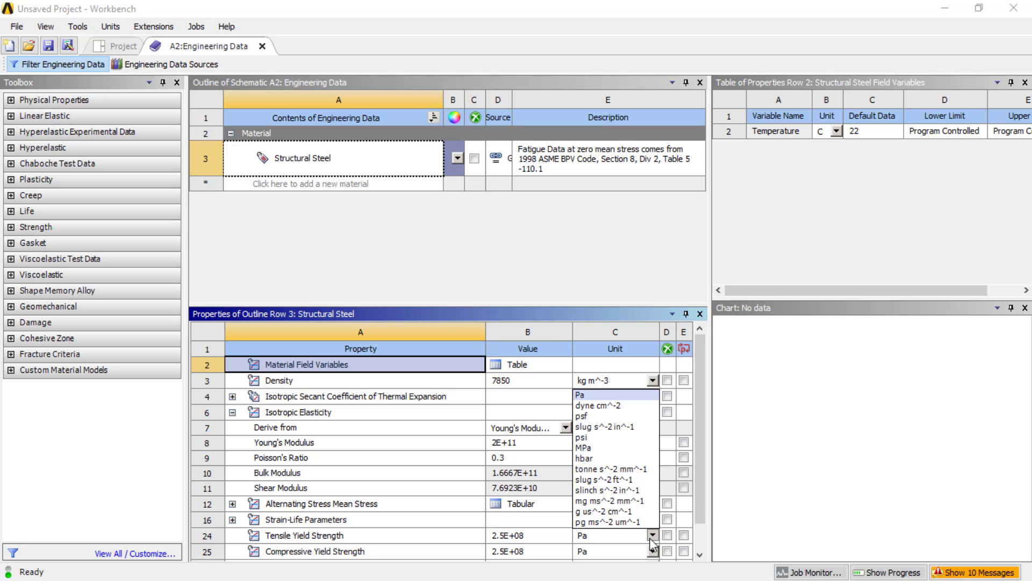
{"action": "left_click", "coordinate": [628, 450]}
{"action": "left_click", "coordinate": [652, 551]}
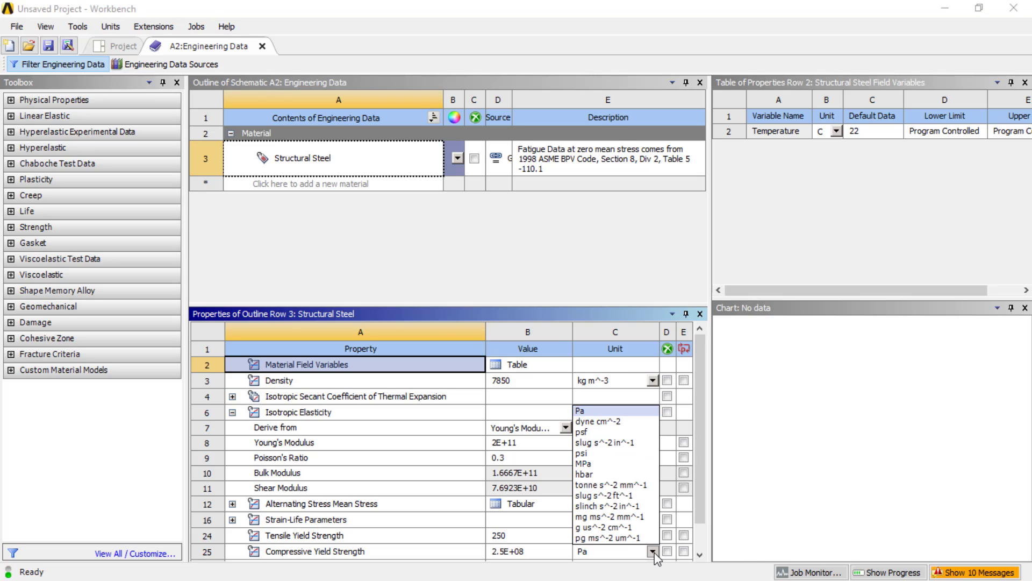
{"action": "left_click", "coordinate": [633, 465]}
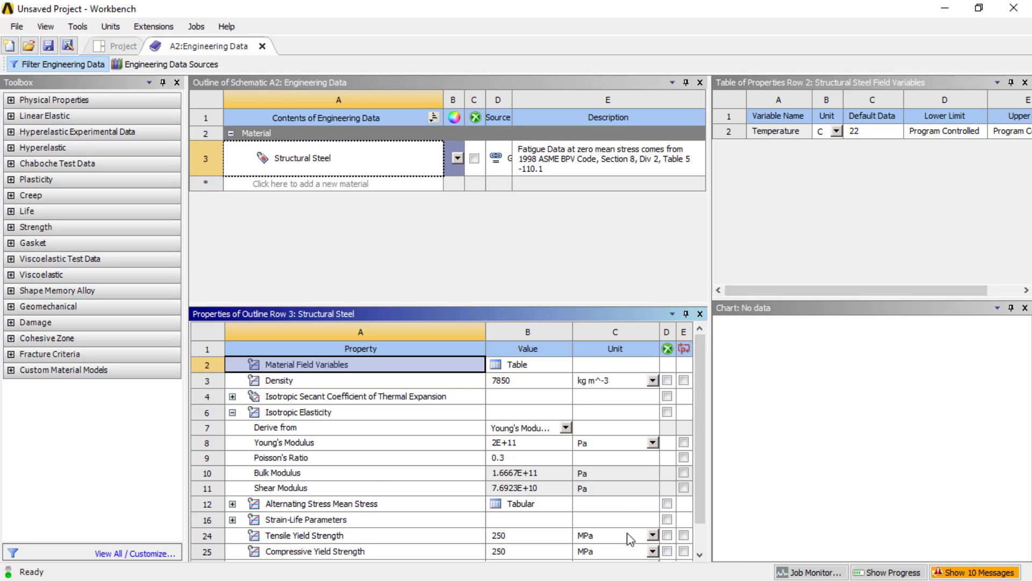
{"action": "scroll", "coordinate": [626, 468], "scroll_direction": "down", "scroll_amount": 1}
{"action": "scroll", "coordinate": [548, 532], "scroll_direction": "up", "scroll_amount": 1}
Add Stainless Steel from the General Materials data source to the analysis's engineering data
{"action": "left_click", "coordinate": [281, 158]}
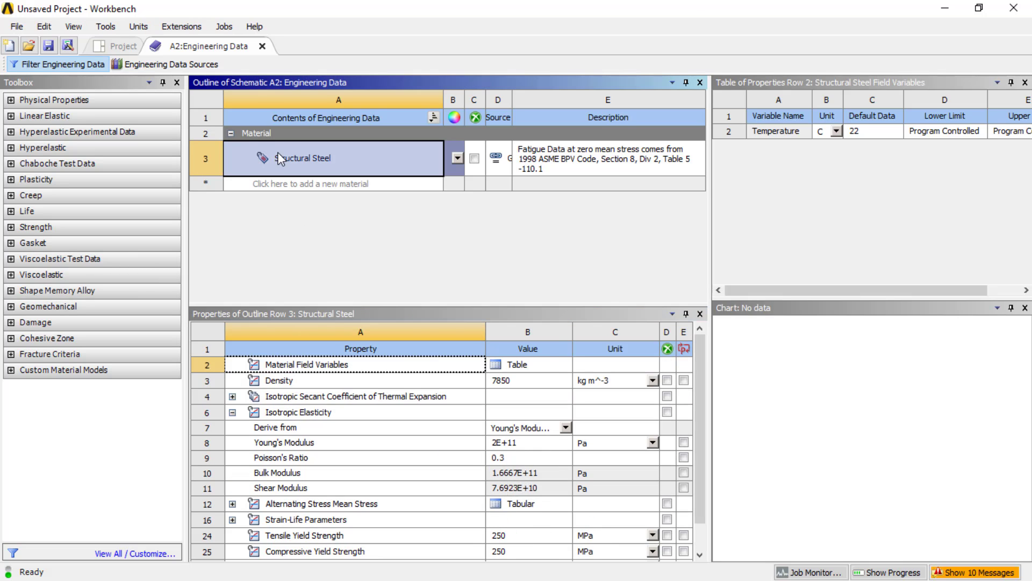
{"action": "left_click", "coordinate": [165, 65]}
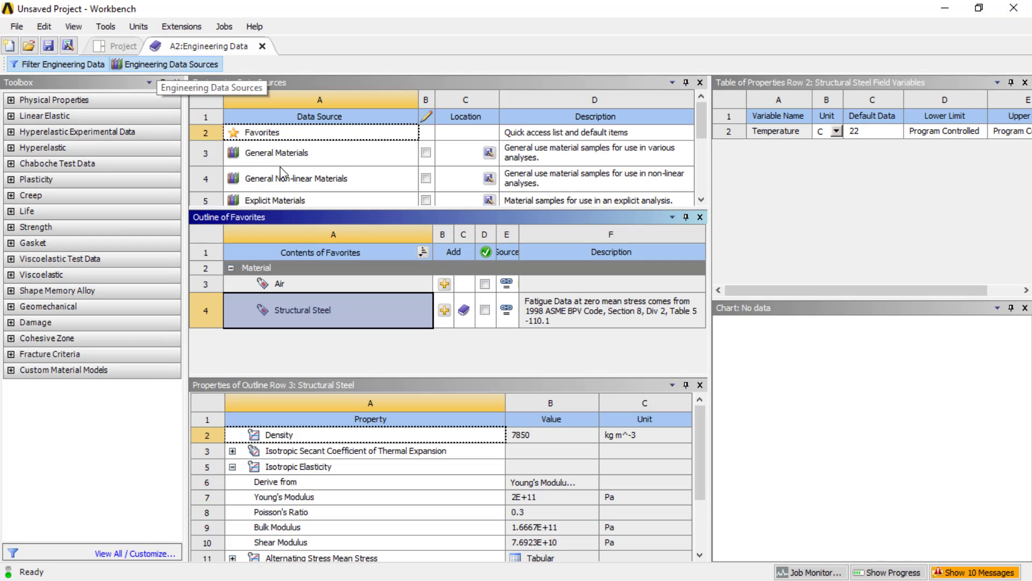
{"action": "scroll", "coordinate": [278, 193], "scroll_direction": "down", "scroll_amount": 1}
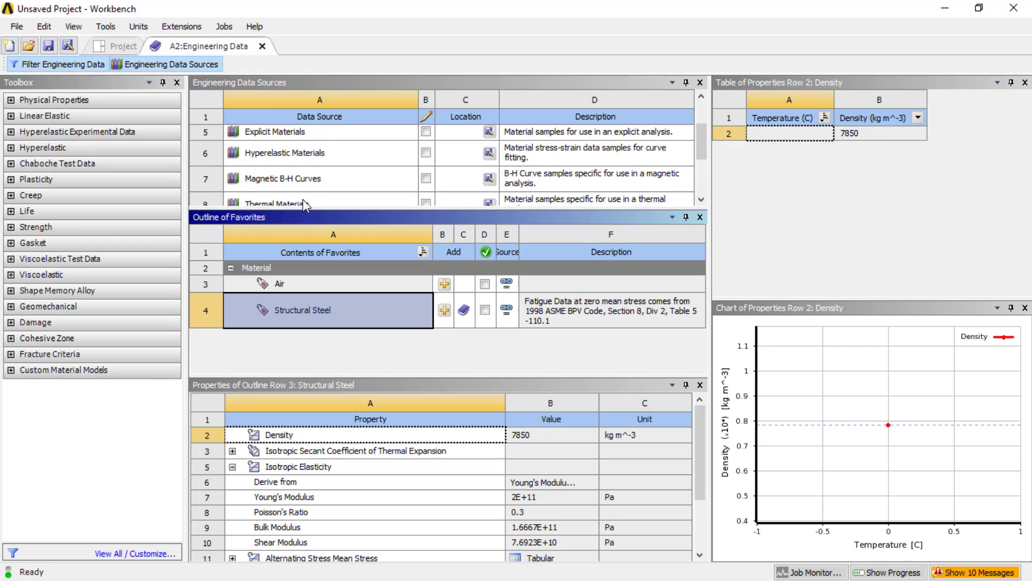
{"action": "scroll", "coordinate": [276, 192], "scroll_direction": "up", "scroll_amount": 1}
{"action": "left_click", "coordinate": [260, 154]}
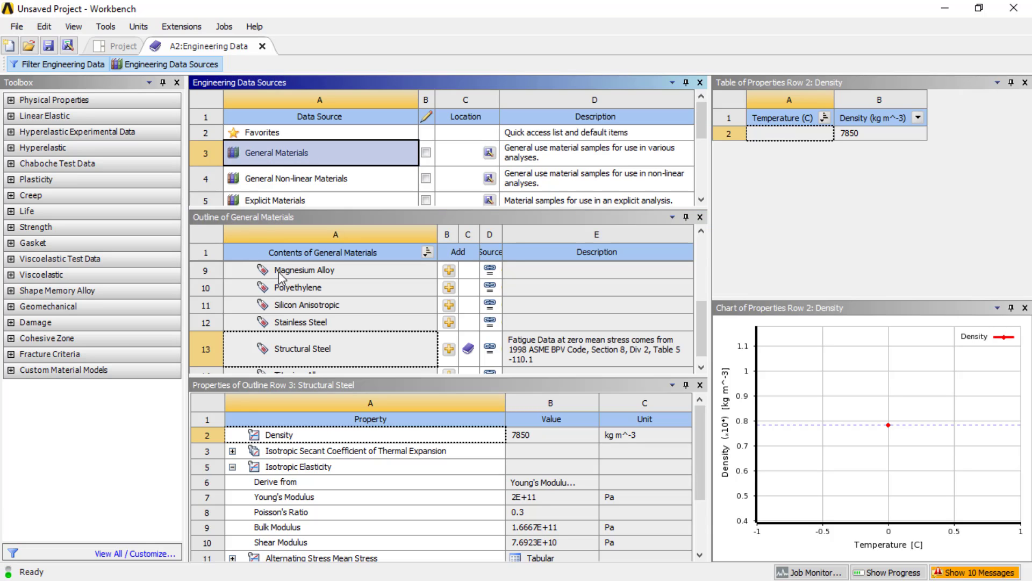
{"action": "scroll", "coordinate": [302, 352], "scroll_direction": "down", "scroll_amount": 1}
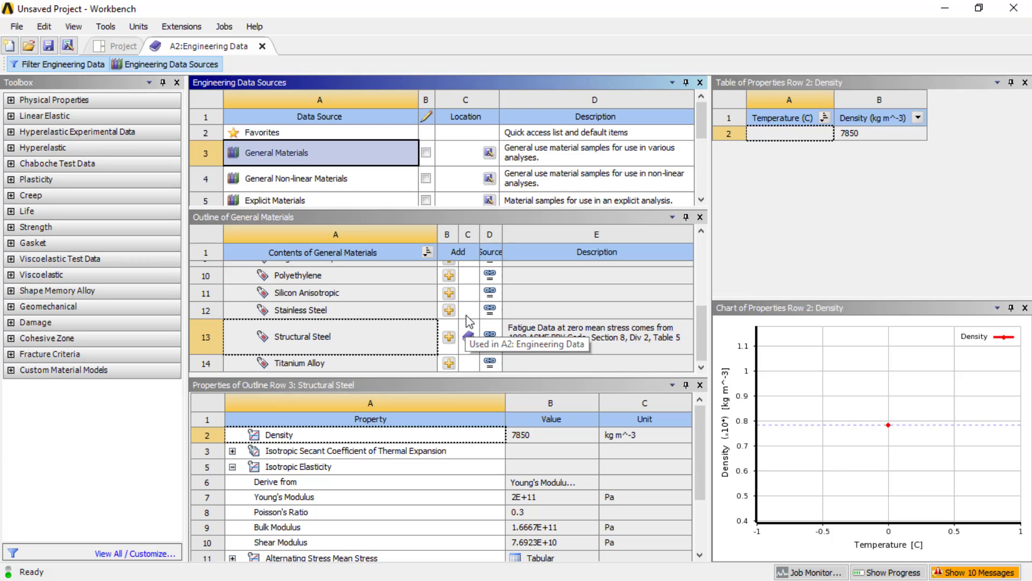
{"action": "left_click", "coordinate": [449, 311]}
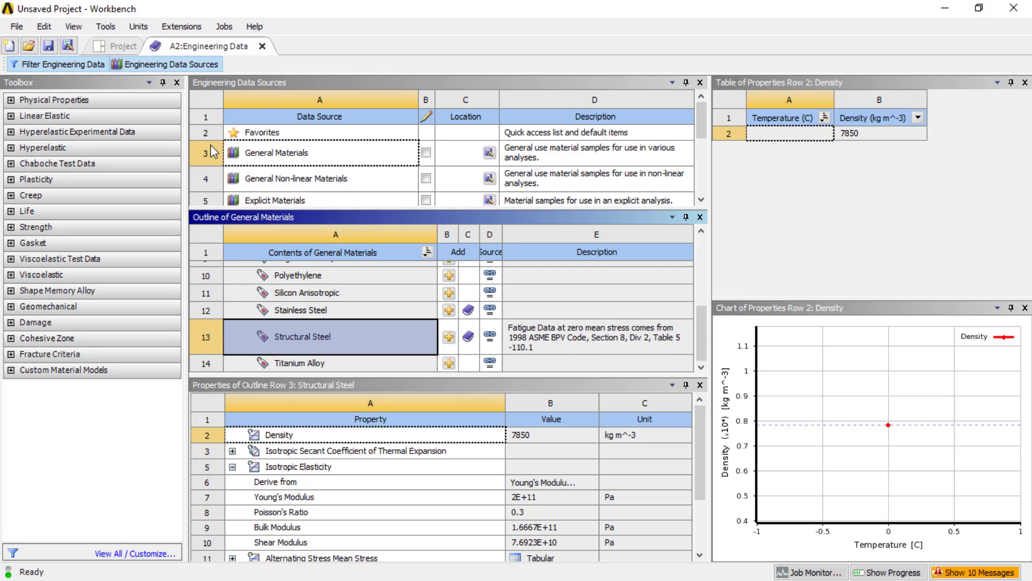
Return to the project schematic and import the file WRENCH Simplified Design 1 as the system's geometry
{"action": "left_click", "coordinate": [119, 46]}
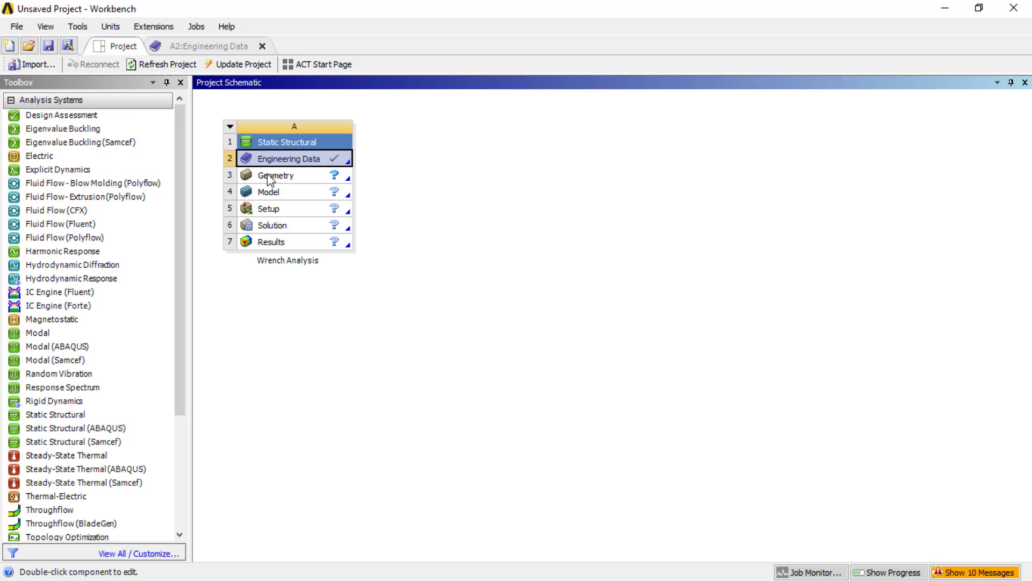
{"action": "left_click", "coordinate": [269, 176]}
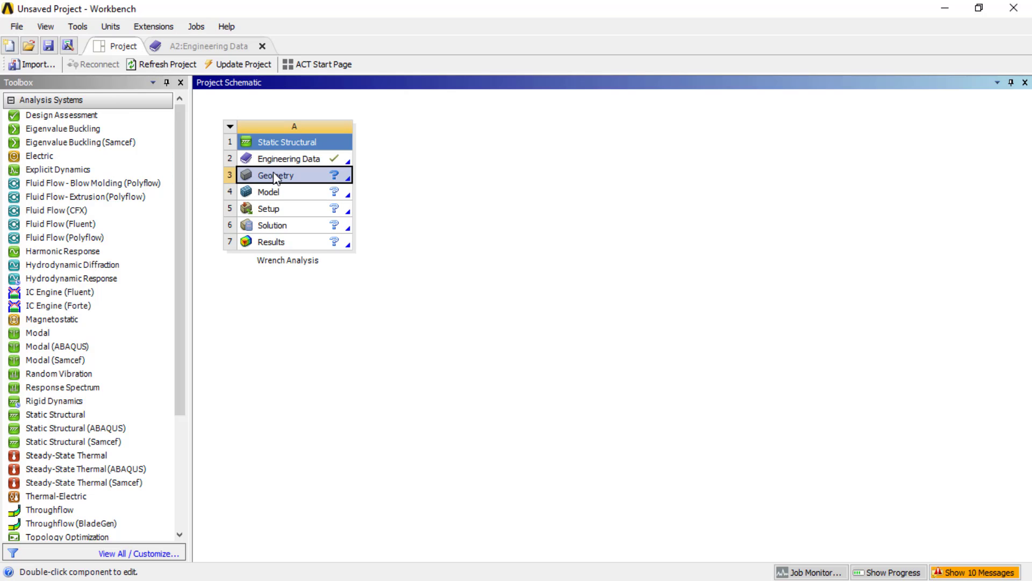
{"action": "right_click", "coordinate": [274, 176]}
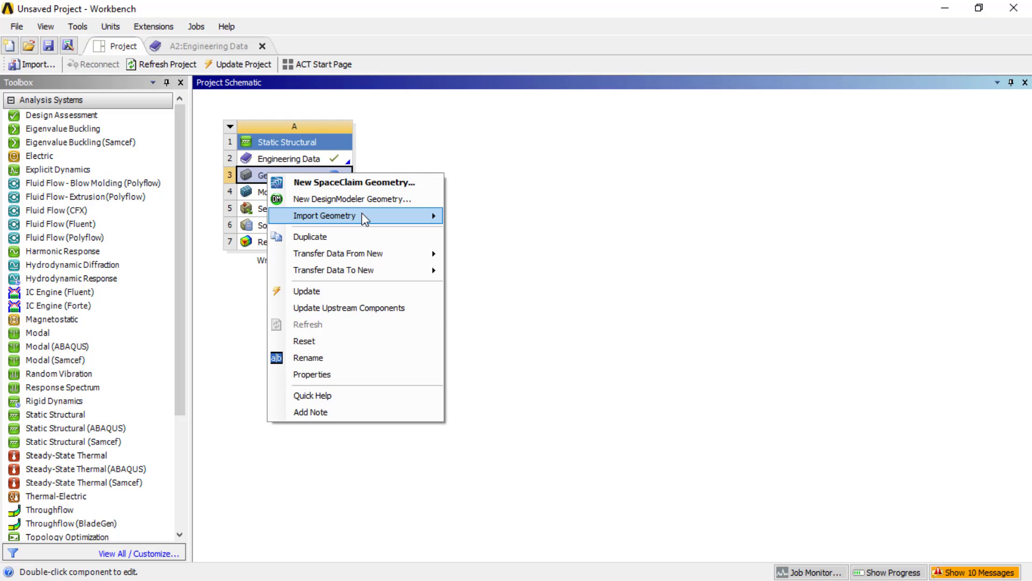
{"action": "mouse_move", "coordinate": [364, 218]}
{"action": "left_click", "coordinate": [505, 218]}
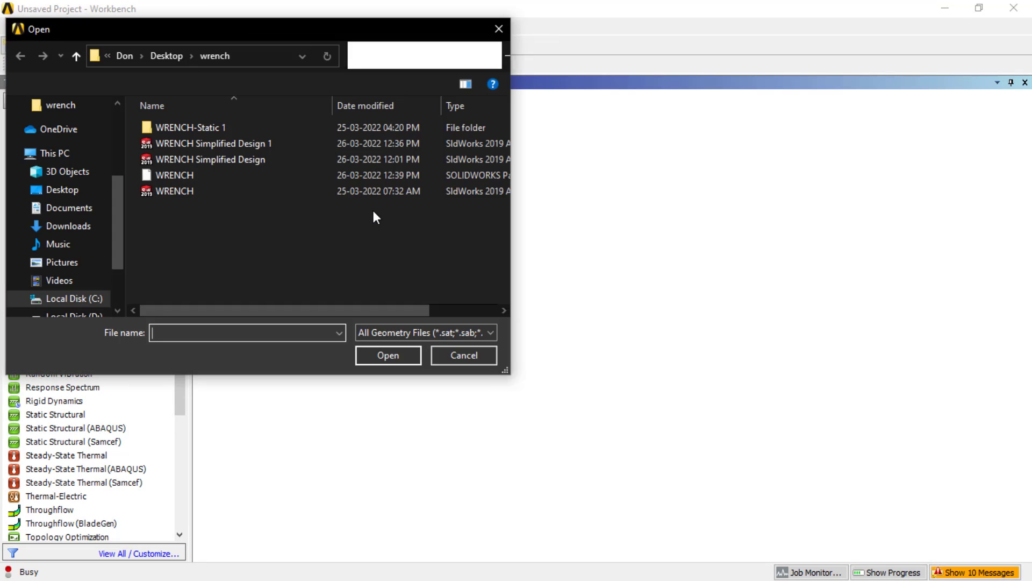
{"action": "left_click", "coordinate": [224, 146]}
{"action": "left_click", "coordinate": [380, 353]}
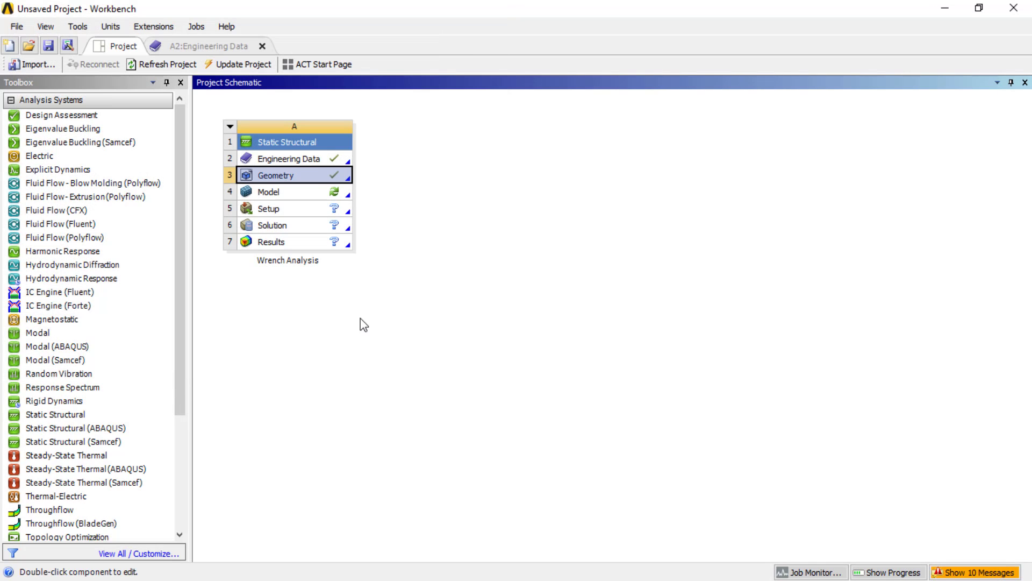
Open the Wrench Analysis system's Model for editing in Mechanical
{"action": "left_click", "coordinate": [312, 193]}
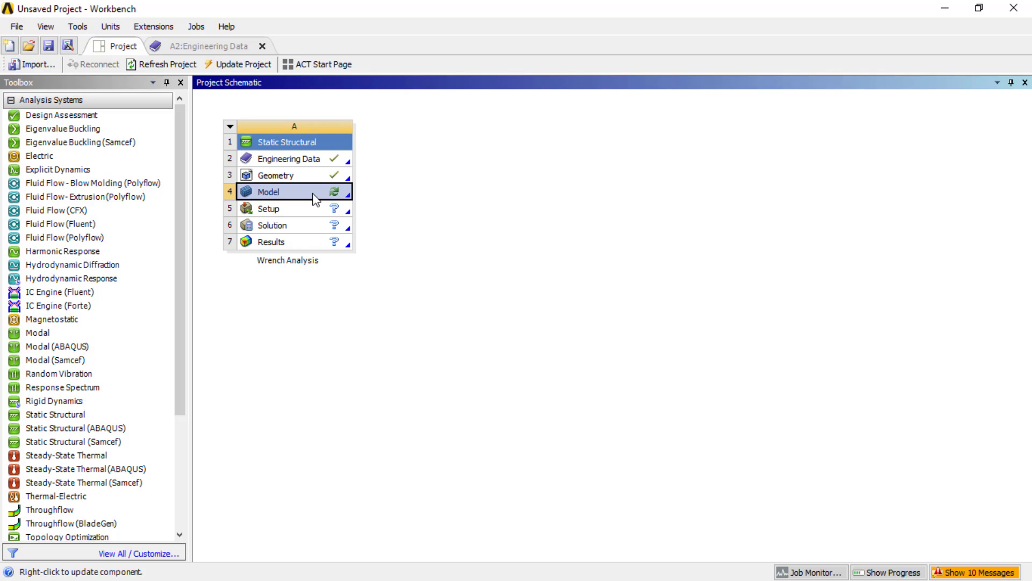
{"action": "right_click", "coordinate": [312, 194]}
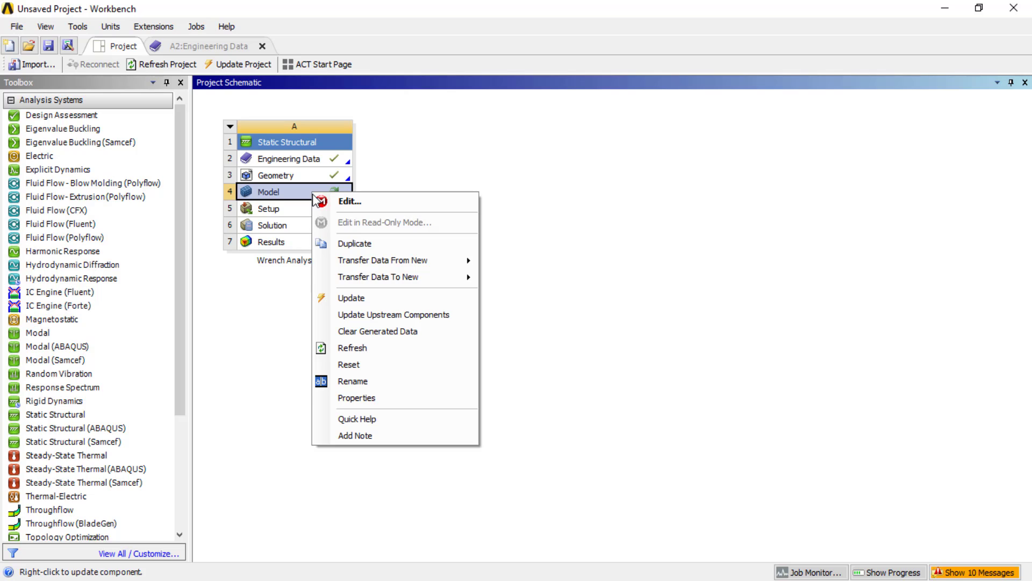
{"action": "left_click", "coordinate": [332, 199]}
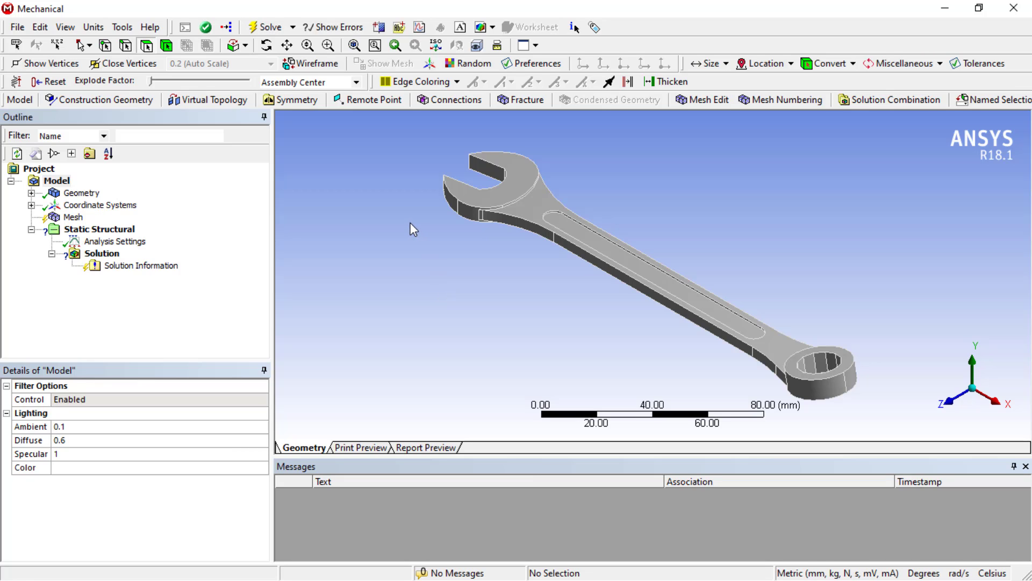
Examine the wrench body's material assignment and the alternative materials offered for it
{"action": "middle_click_drag", "start_coordinate": [411, 222], "coordinate": [493, 316]}
{"action": "scroll", "coordinate": [554, 233], "scroll_direction": "up", "scroll_amount": 3}
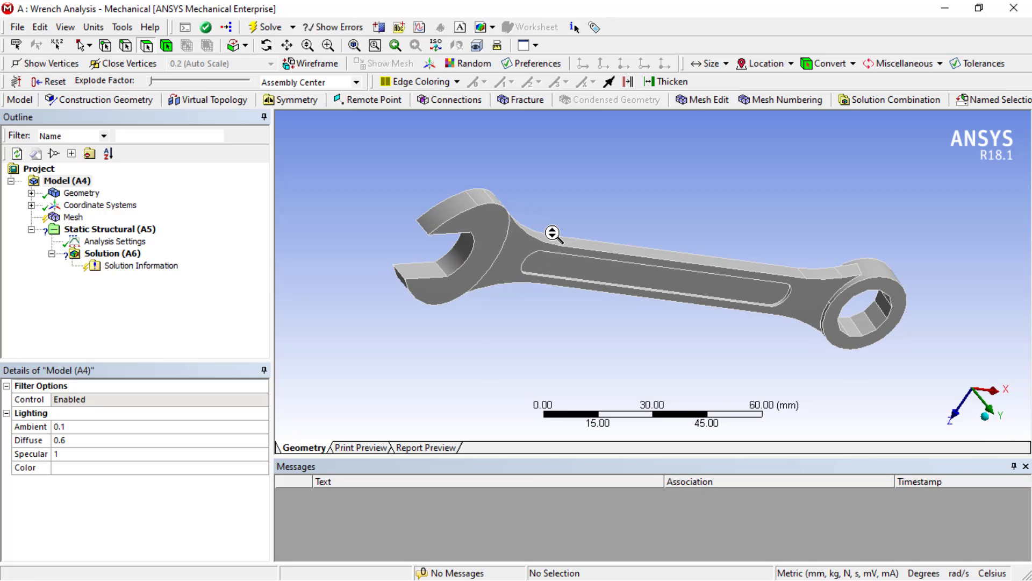
{"action": "left_click", "coordinate": [31, 192]}
{"action": "left_click", "coordinate": [122, 205]}
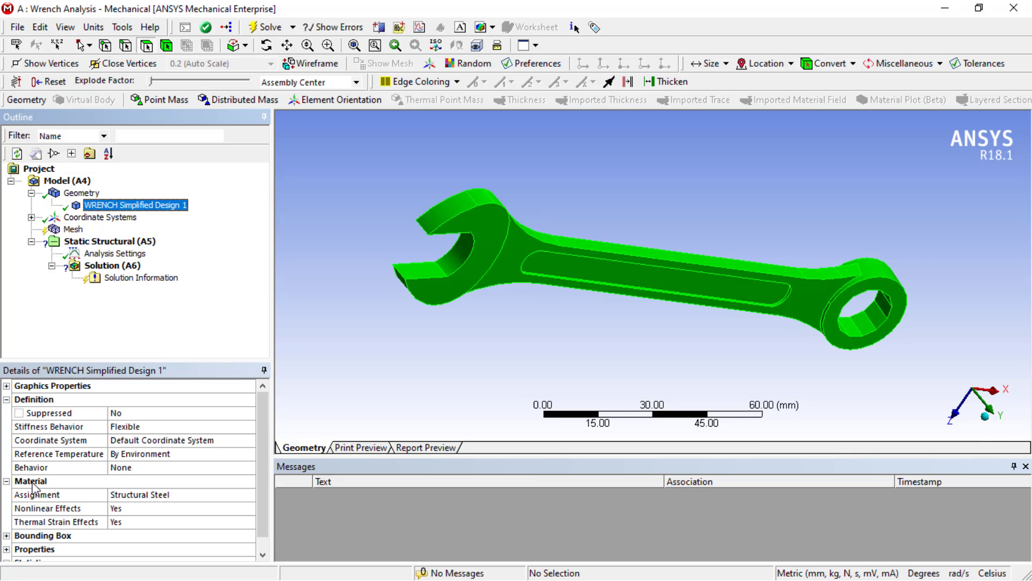
{"action": "left_click", "coordinate": [112, 497]}
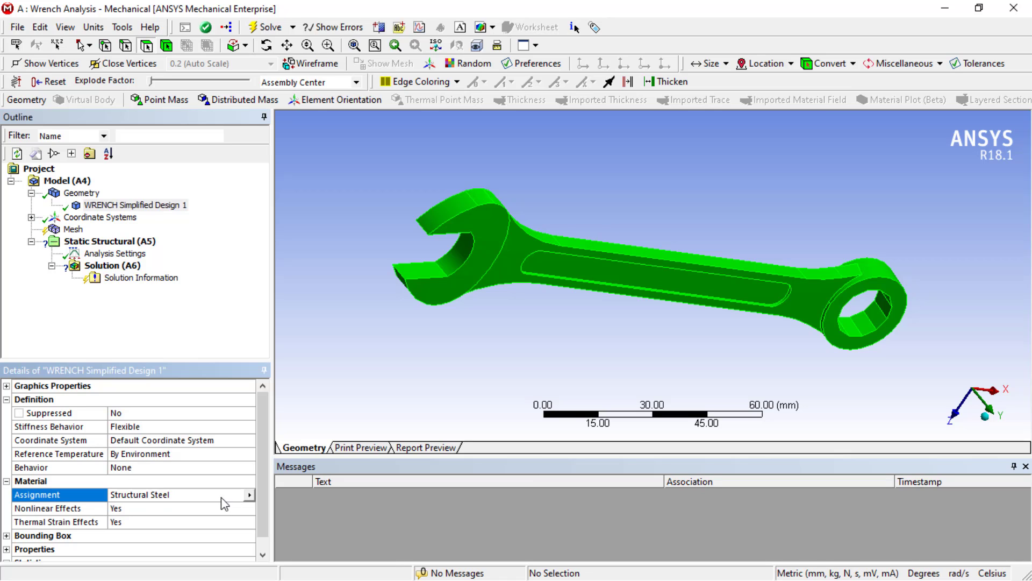
{"action": "left_click", "coordinate": [250, 495]}
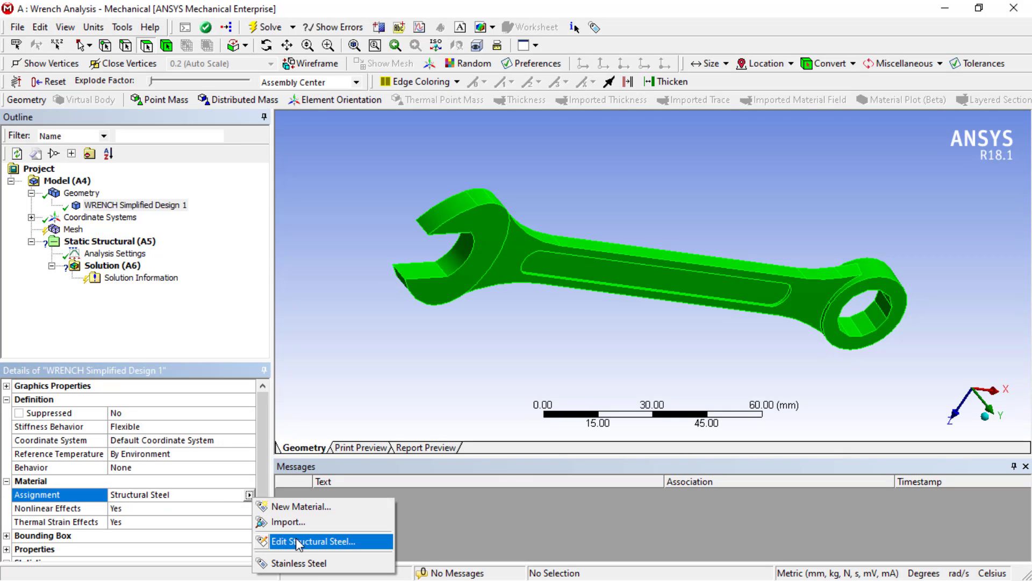
{"action": "left_click", "coordinate": [110, 318]}
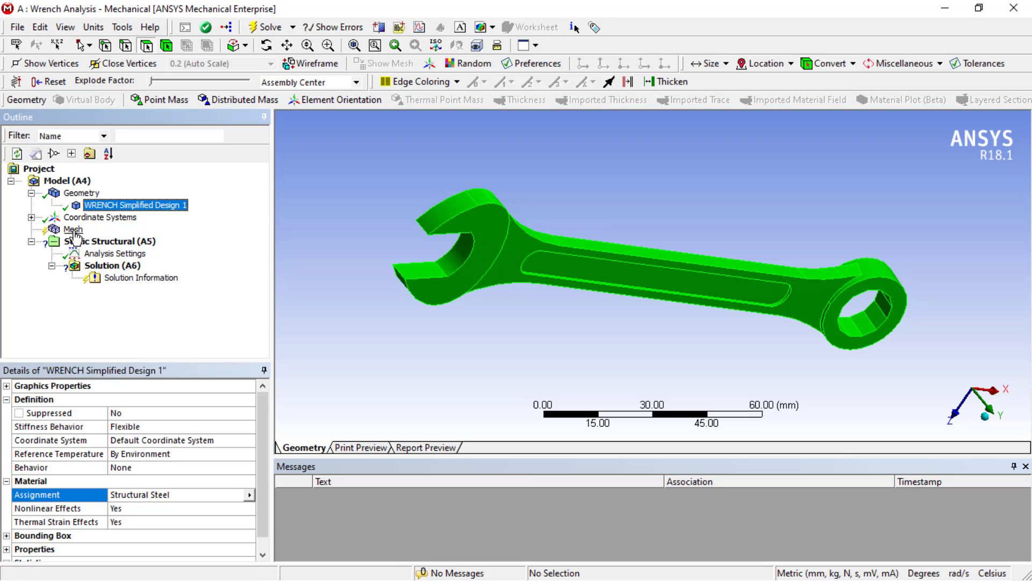
Expand the mesh's sizing settings and set its element order to Quadratic
{"action": "left_click", "coordinate": [73, 229]}
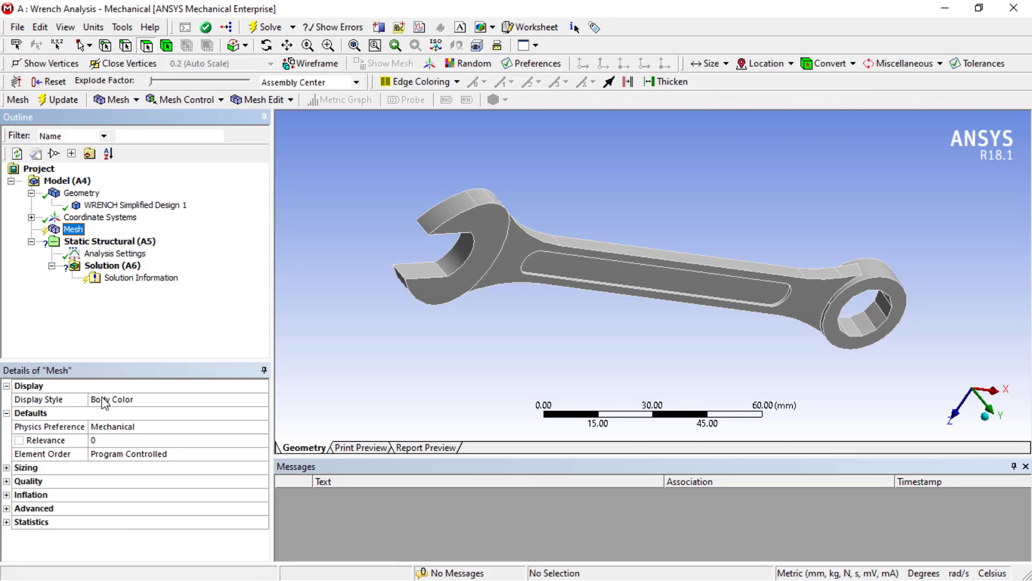
{"action": "left_click", "coordinate": [7, 467]}
{"action": "left_click", "coordinate": [193, 455]}
{"action": "left_click", "coordinate": [250, 457]}
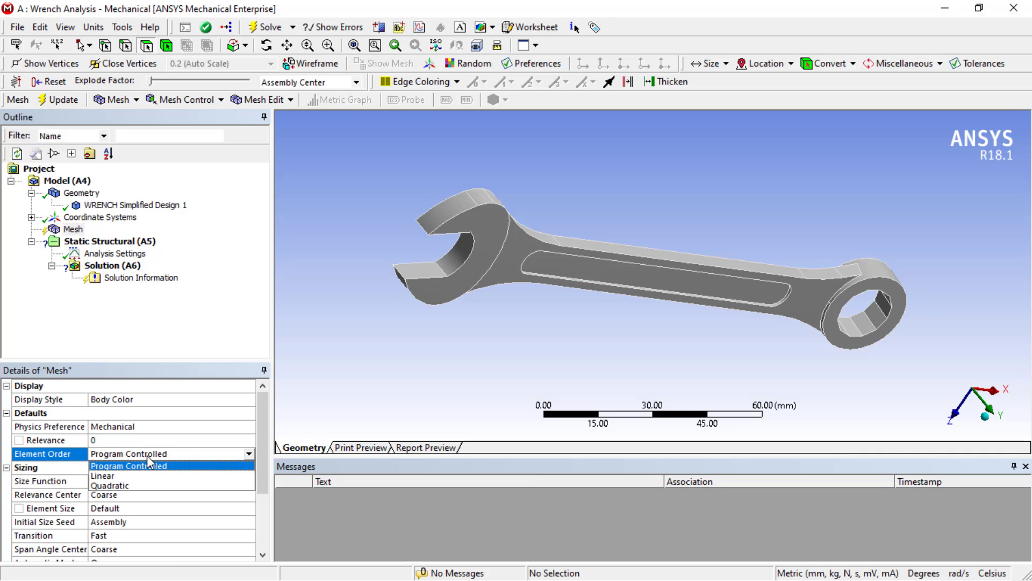
{"action": "left_click", "coordinate": [143, 489]}
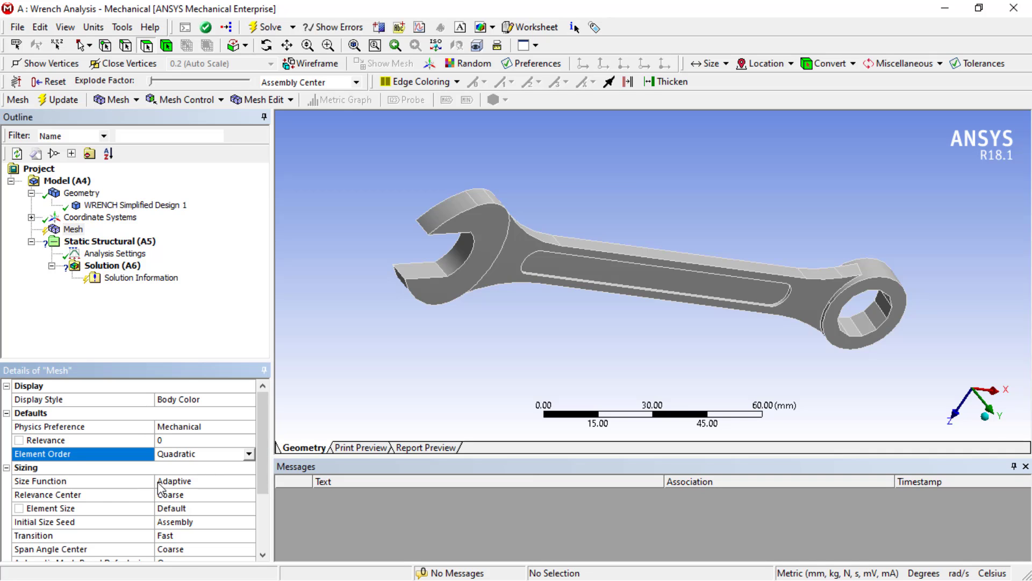
Set the mesh sizing's size function to Proximity and Curvature
{"action": "left_click", "coordinate": [188, 482]}
{"action": "left_click", "coordinate": [249, 481]}
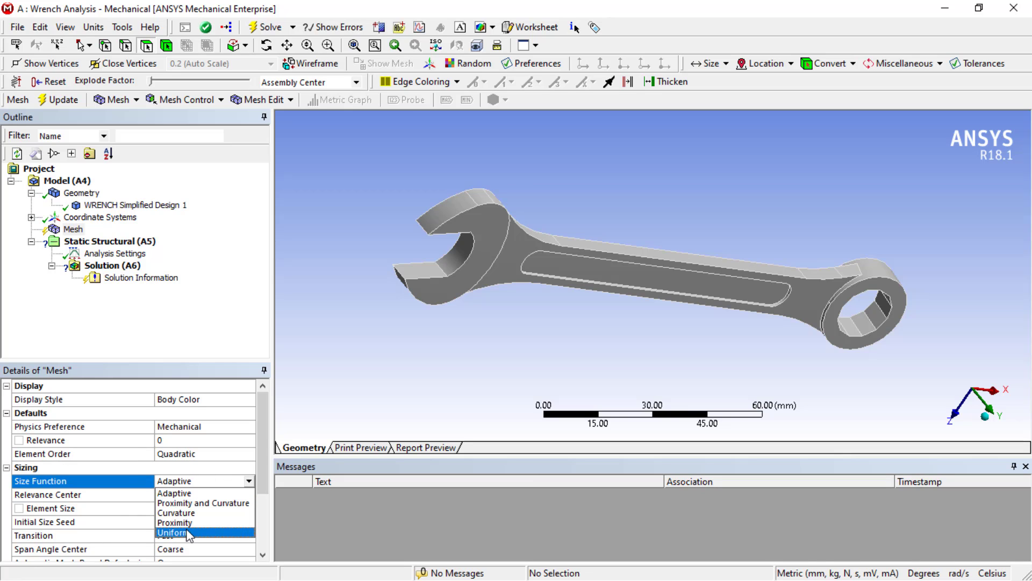
{"action": "left_click", "coordinate": [177, 513]}
{"action": "left_click", "coordinate": [249, 481]}
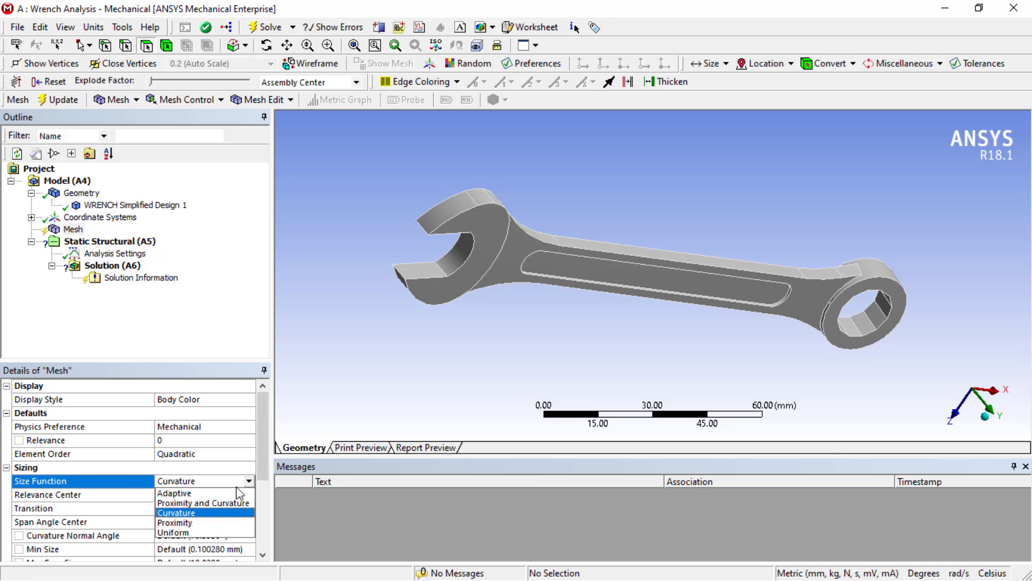
{"action": "left_click", "coordinate": [185, 501]}
Set the mesh sizing's relevance center to Medium
{"action": "left_click", "coordinate": [186, 497]}
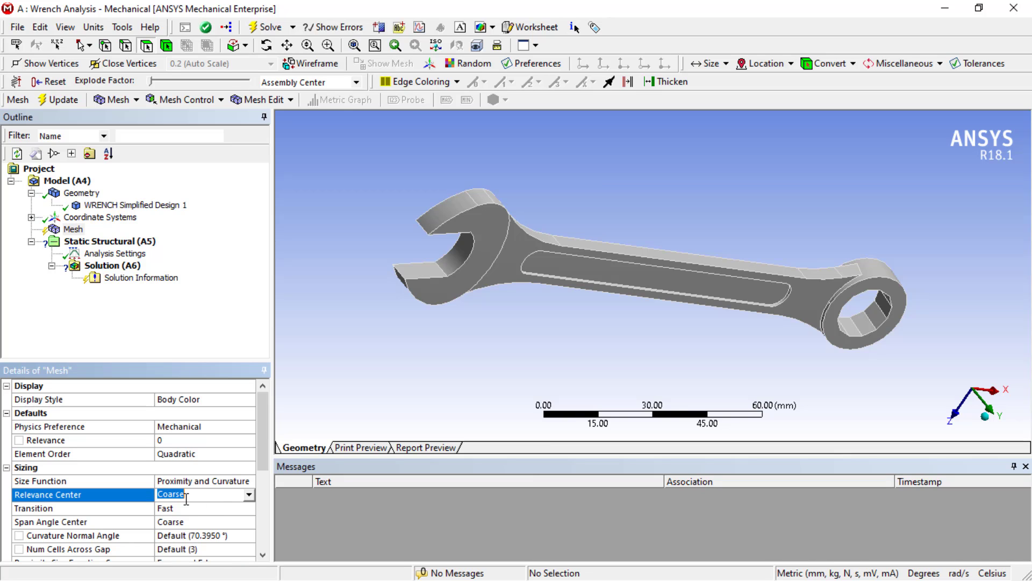
{"action": "left_click", "coordinate": [249, 495]}
{"action": "left_click", "coordinate": [221, 515]}
{"action": "scroll", "coordinate": [154, 537], "scroll_direction": "down", "scroll_amount": 1}
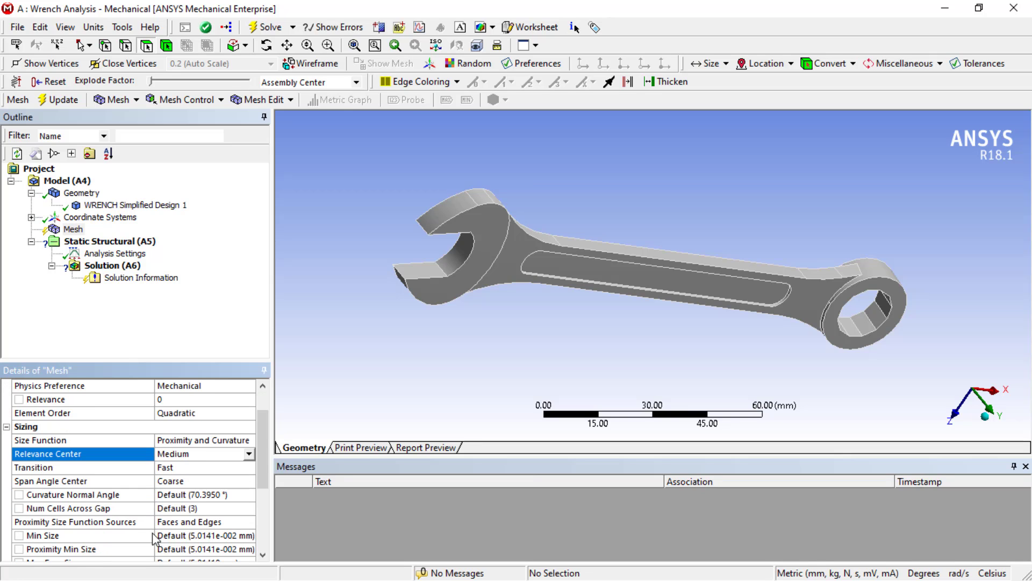
Set the mesh sizing's relevance center to Fine and its max face size to 1 mm
{"action": "left_click", "coordinate": [249, 454]}
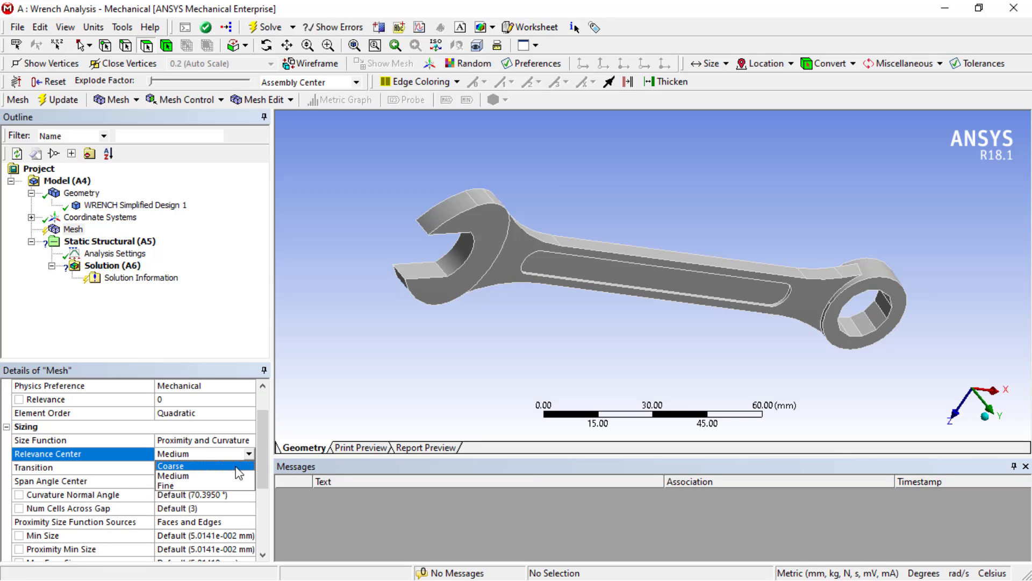
{"action": "left_click", "coordinate": [237, 485]}
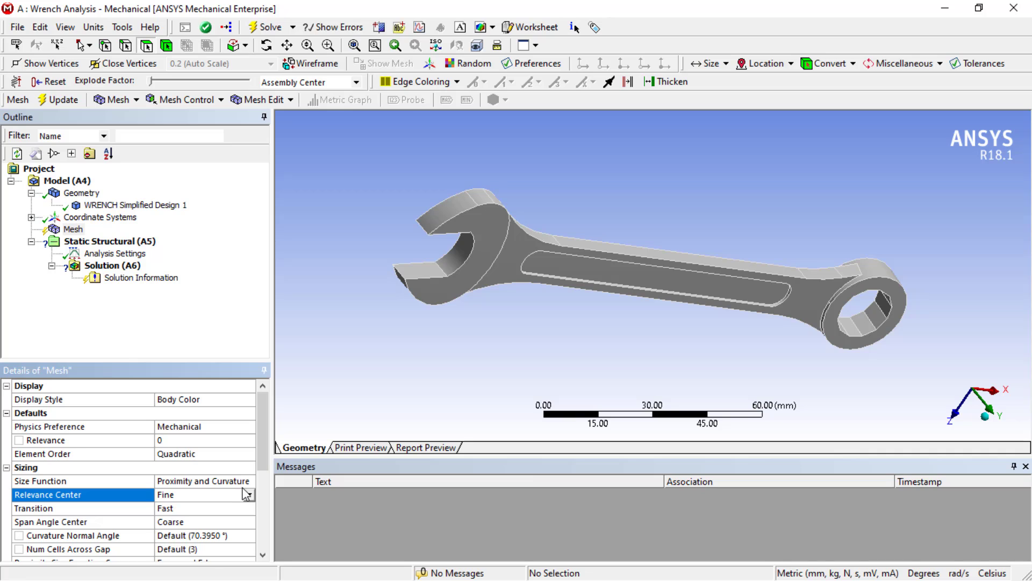
{"action": "left_click_drag", "start_coordinate": [264, 468], "coordinate": [263, 515]}
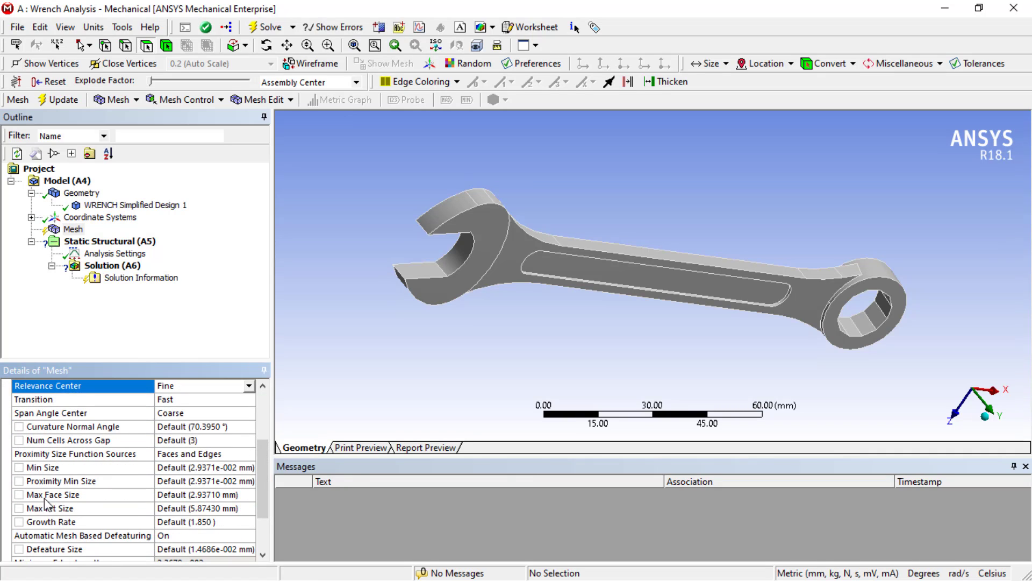
{"action": "left_click", "coordinate": [190, 495]}
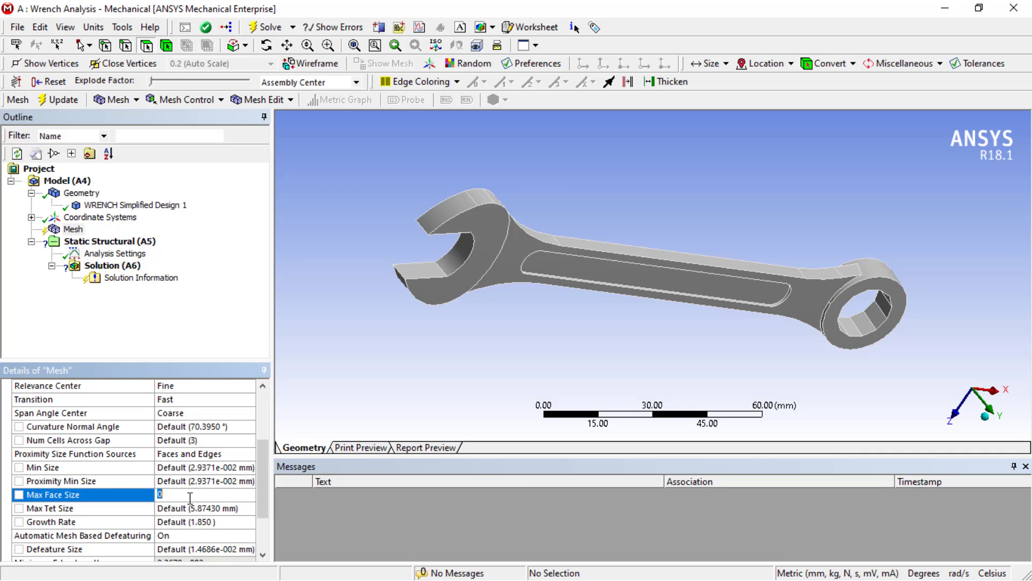
{"action": "type", "text": "1"}
{"action": "key", "text": "Return"}
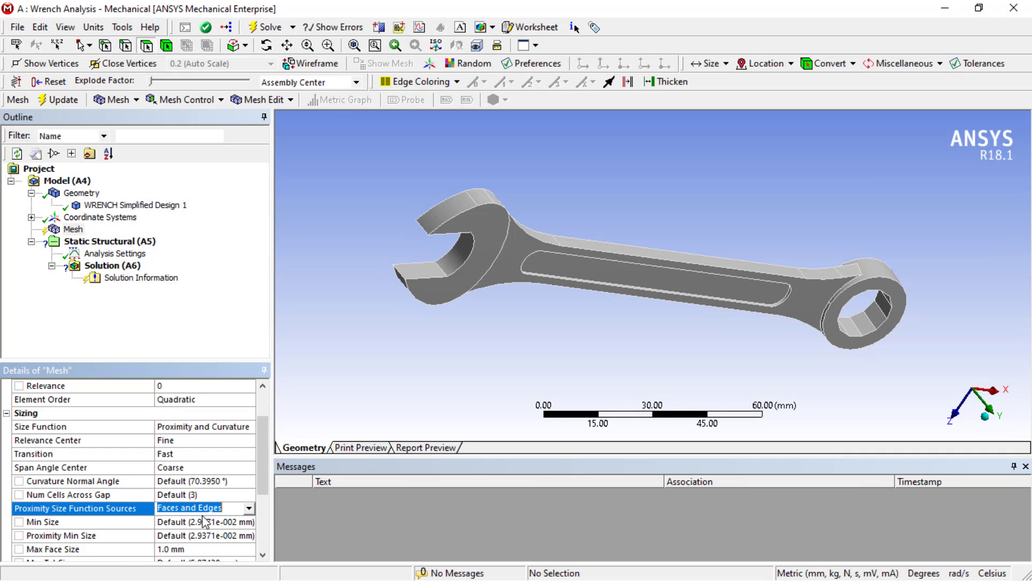
Set the mesh sizing's max tet size to 1 mm and its growth rate to 1.20
{"action": "left_click", "coordinate": [219, 344]}
{"action": "scroll", "coordinate": [209, 456], "scroll_direction": "down", "scroll_amount": 1}
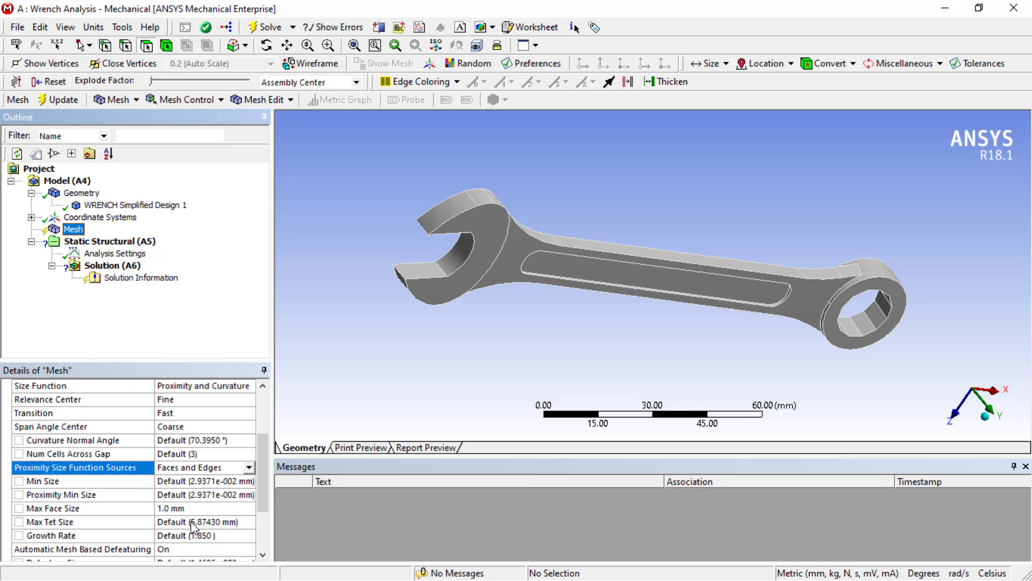
{"action": "left_click", "coordinate": [208, 523]}
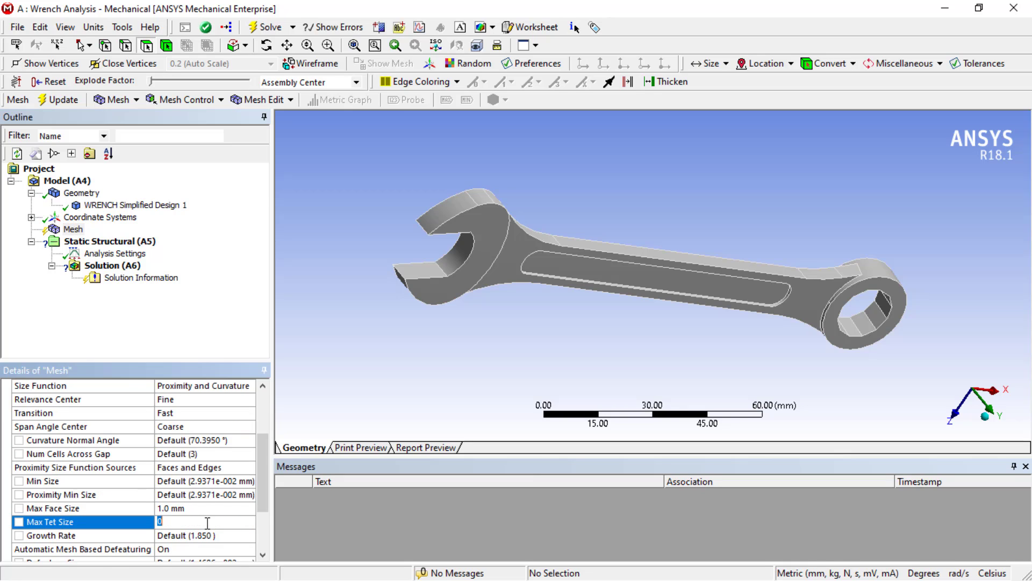
{"action": "type", "text": "1"}
{"action": "key", "text": "Return"}
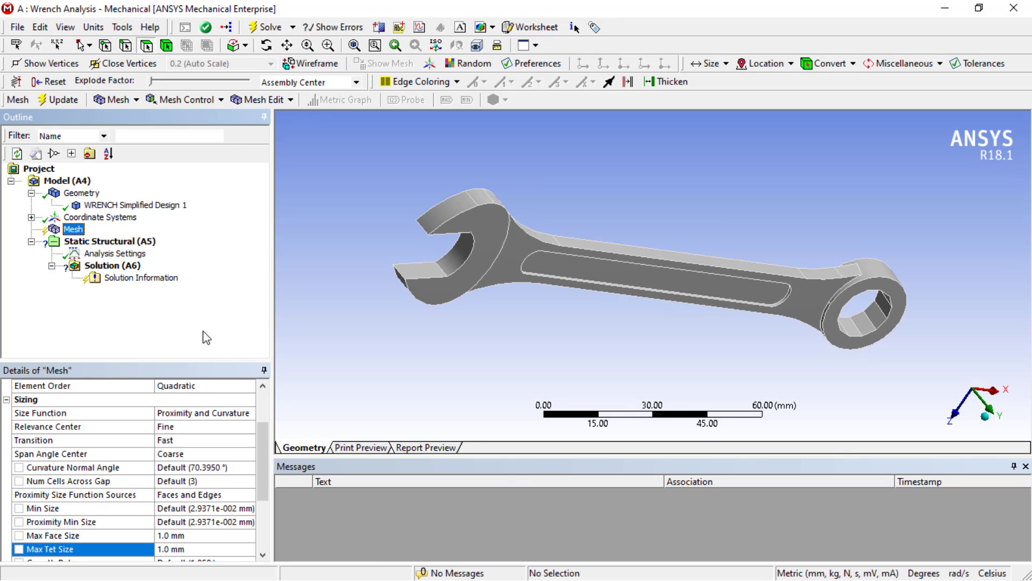
{"action": "scroll", "coordinate": [211, 519], "scroll_direction": "down", "scroll_amount": 1}
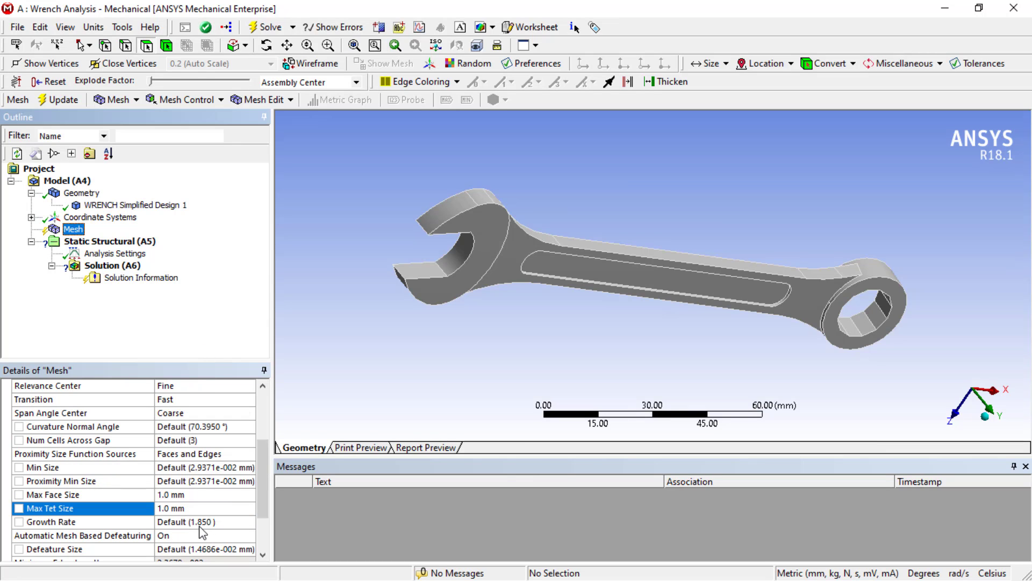
{"action": "left_click", "coordinate": [201, 523]}
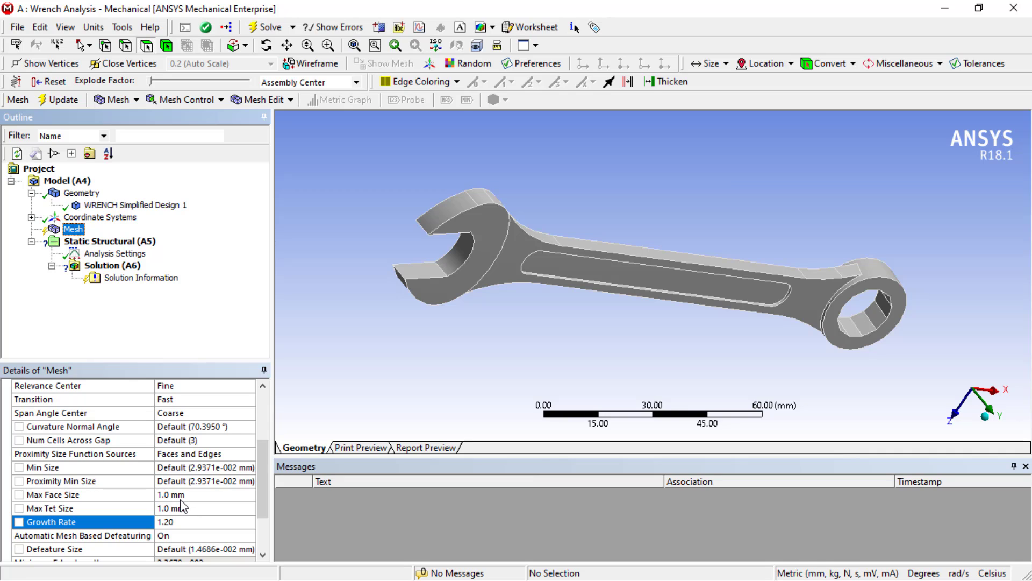
Generate the wrench mesh and inspect it over the whole body
{"action": "right_click", "coordinate": [72, 232]}
{"action": "left_click", "coordinate": [137, 279]}
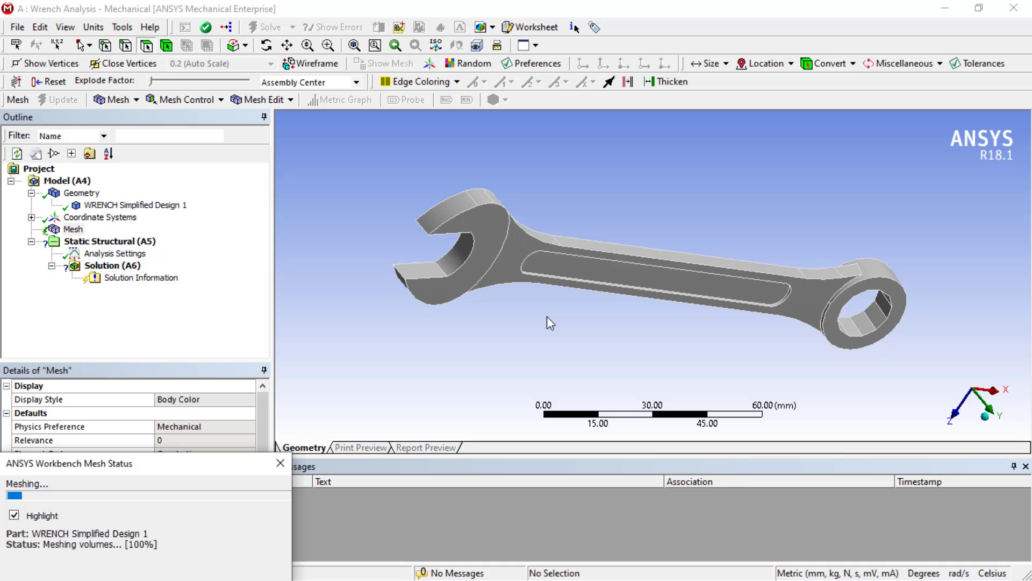
{"action": "scroll", "coordinate": [544, 225], "scroll_direction": "up", "scroll_amount": 5}
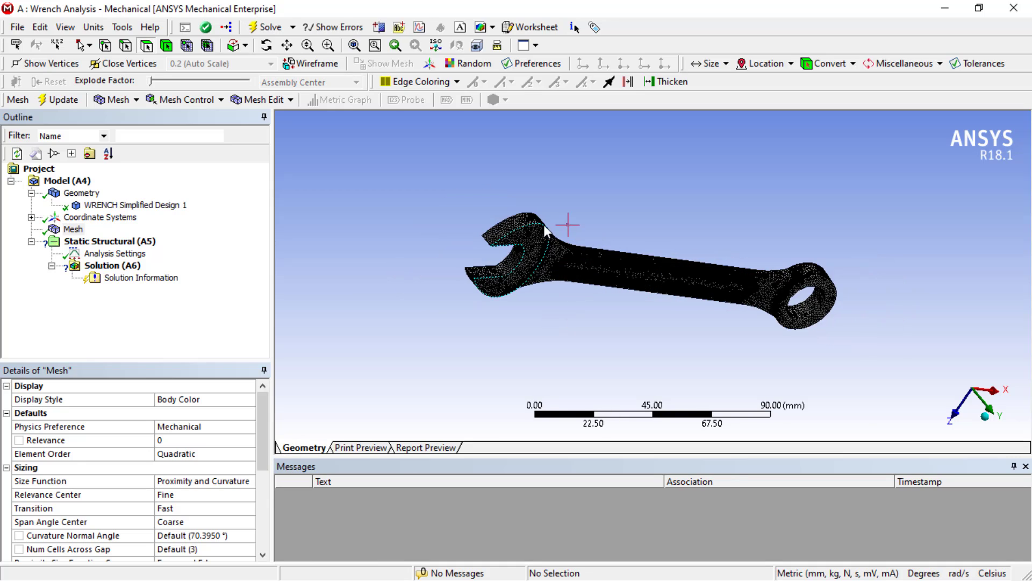
{"action": "middle_click_drag", "start_coordinate": [493, 313], "coordinate": [523, 334]}
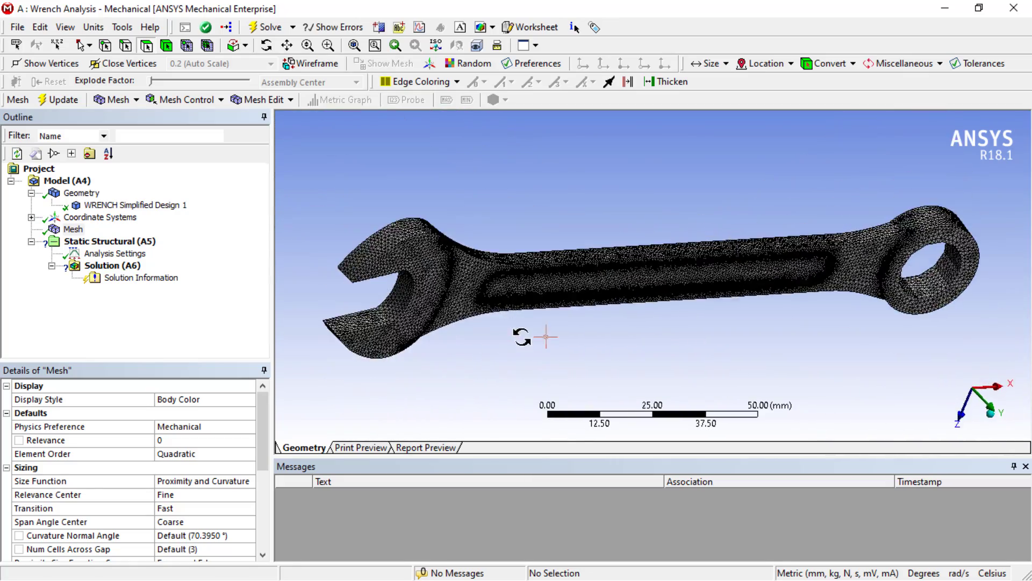
Add a fixed support to the static structural analysis, scoped to the two inner gripping faces of the open jaw
{"action": "left_click", "coordinate": [86, 240]}
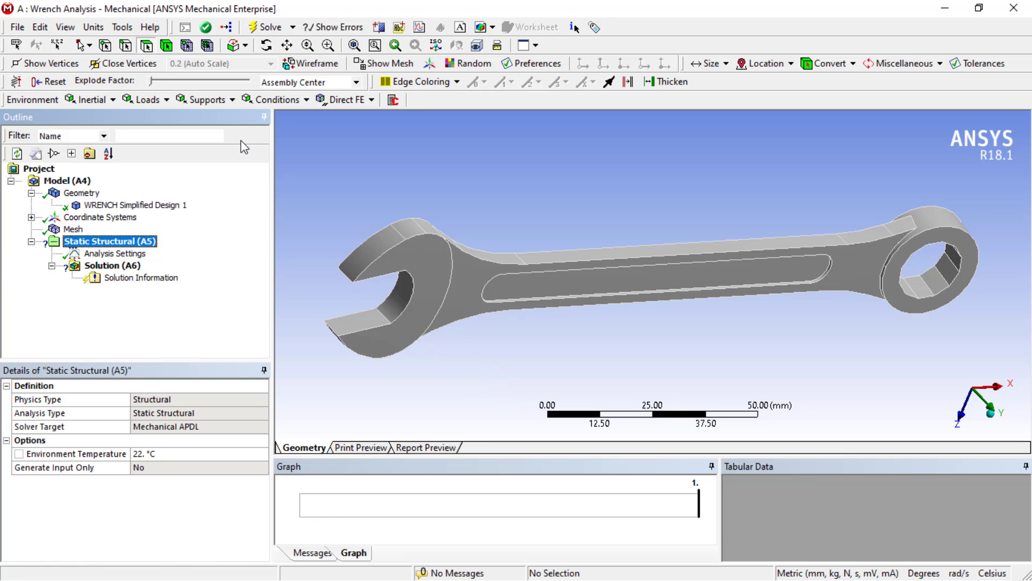
{"action": "left_click", "coordinate": [206, 100]}
{"action": "left_click", "coordinate": [213, 117]}
{"action": "left_click", "coordinate": [221, 103]}
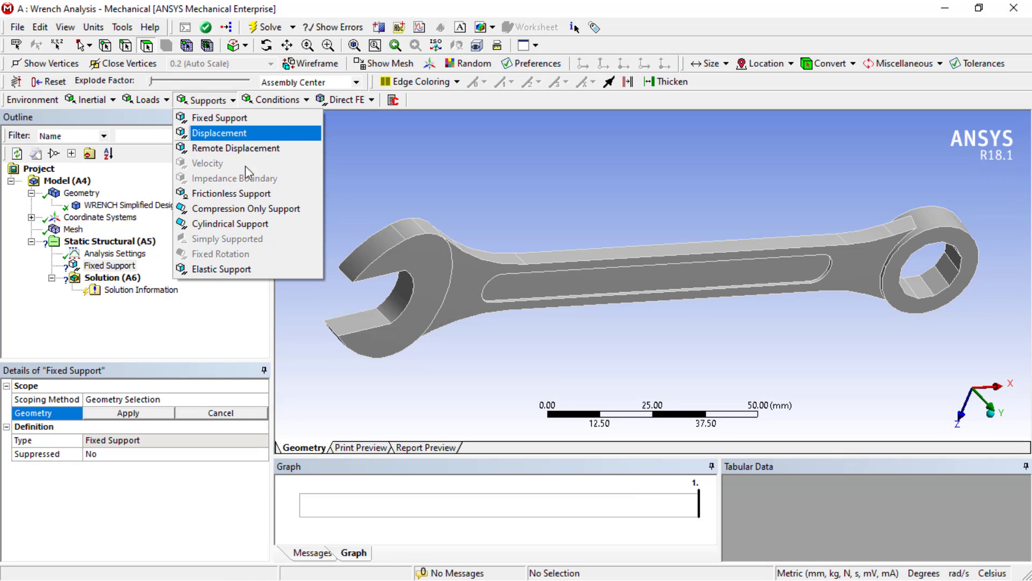
{"action": "left_click", "coordinate": [352, 323]}
{"action": "left_click", "coordinate": [351, 323]}
{"action": "middle_click_drag", "start_coordinate": [352, 325], "coordinate": [390, 273]}
{"action": "scroll", "coordinate": [391, 273], "scroll_direction": "up", "scroll_amount": 5}
{"action": "scroll", "coordinate": [391, 274], "scroll_direction": "down", "scroll_amount": 9}
{"action": "scroll", "coordinate": [500, 164], "scroll_direction": "down", "scroll_amount": 1}
{"action": "middle_click_drag", "start_coordinate": [505, 172], "coordinate": [400, 247]}
{"action": "left_click", "coordinate": [442, 236], "text": "ctrl"}
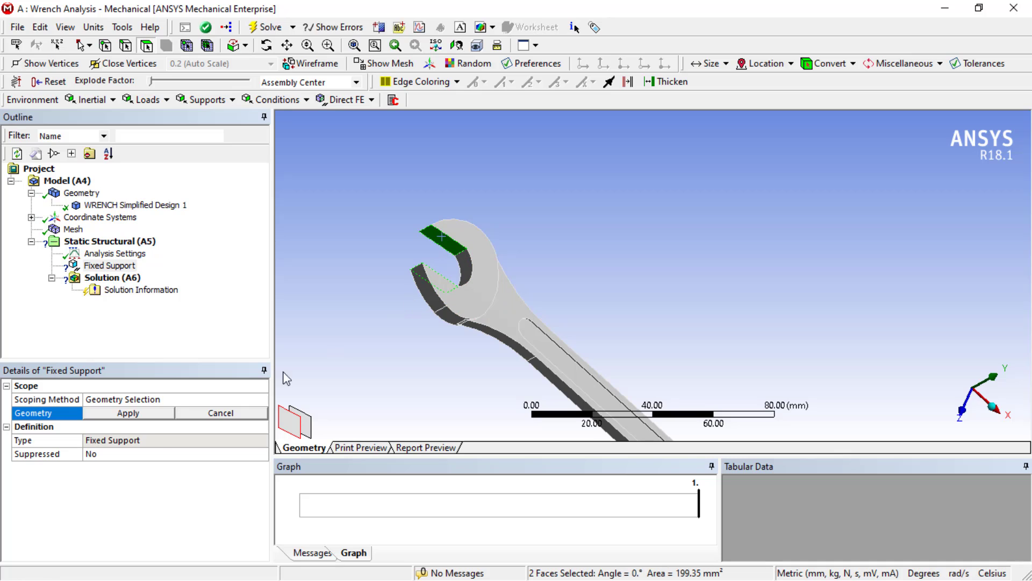
{"action": "left_click", "coordinate": [140, 413]}
Add a force load scoped to the two outer cylindrical faces of the wrench's ring end
{"action": "middle_click_drag", "start_coordinate": [603, 253], "coordinate": [571, 255]}
{"action": "scroll", "coordinate": [592, 299], "scroll_direction": "down", "scroll_amount": 1}
{"action": "middle_click_drag", "start_coordinate": [688, 325], "coordinate": [585, 195], "text": "ctrl"}
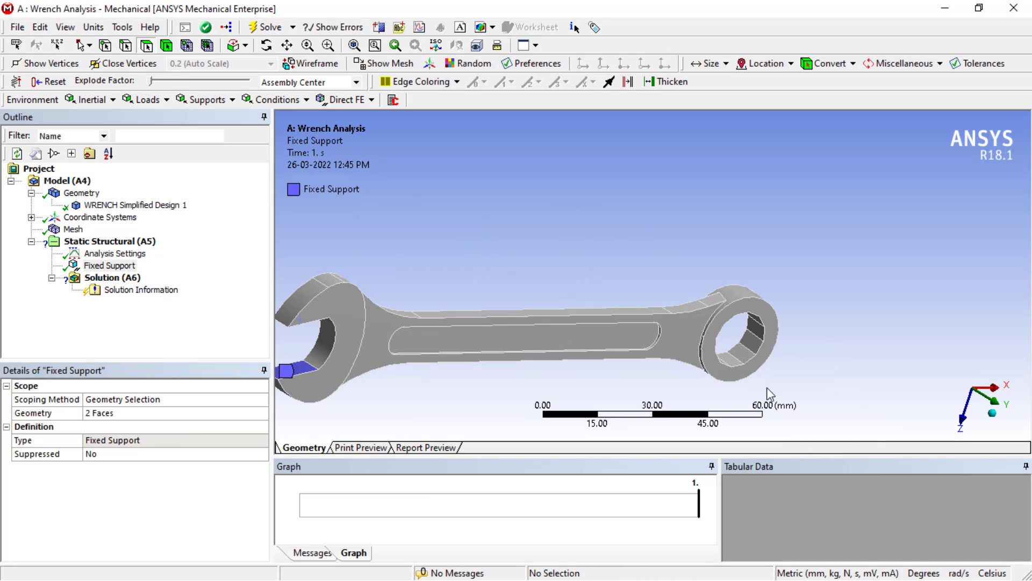
{"action": "scroll", "coordinate": [774, 371], "scroll_direction": "down", "scroll_amount": 2}
{"action": "scroll", "coordinate": [769, 369], "scroll_direction": "up", "scroll_amount": 3}
{"action": "middle_click_drag", "start_coordinate": [767, 368], "coordinate": [624, 356]}
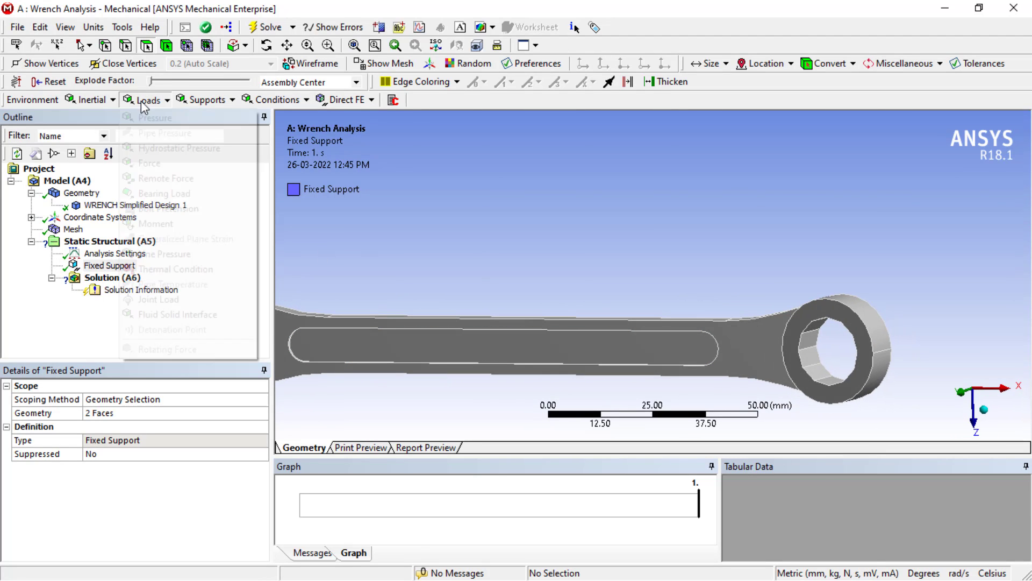
{"action": "left_click", "coordinate": [141, 101]}
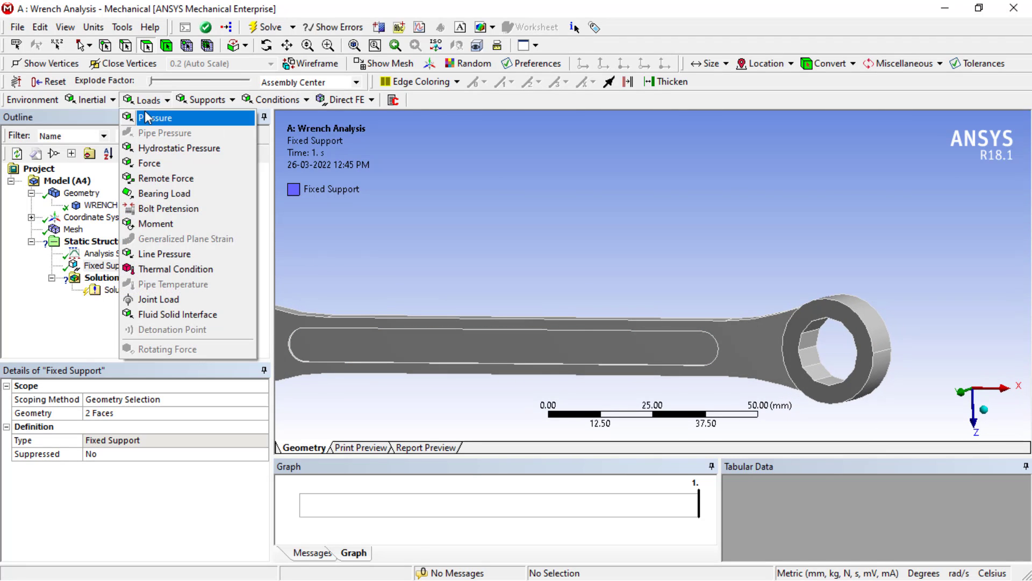
{"action": "left_click", "coordinate": [159, 170]}
{"action": "left_click", "coordinate": [879, 350]}
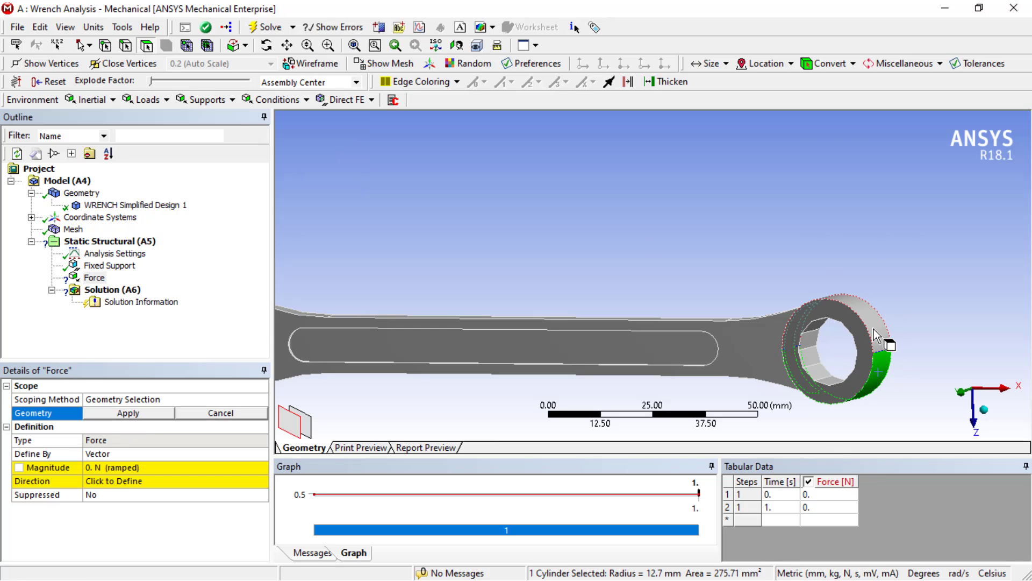
{"action": "left_click", "coordinate": [874, 336], "text": "ctrl"}
{"action": "left_click", "coordinate": [97, 417]}
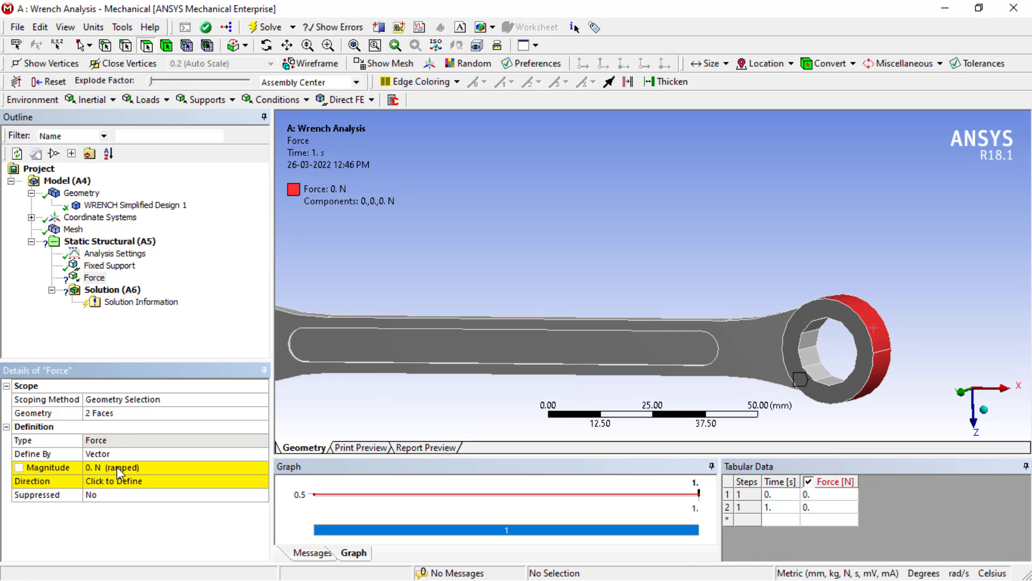
Define the force by components and set its Z component to 300 N
{"action": "left_click", "coordinate": [136, 454]}
{"action": "left_click", "coordinate": [261, 453]}
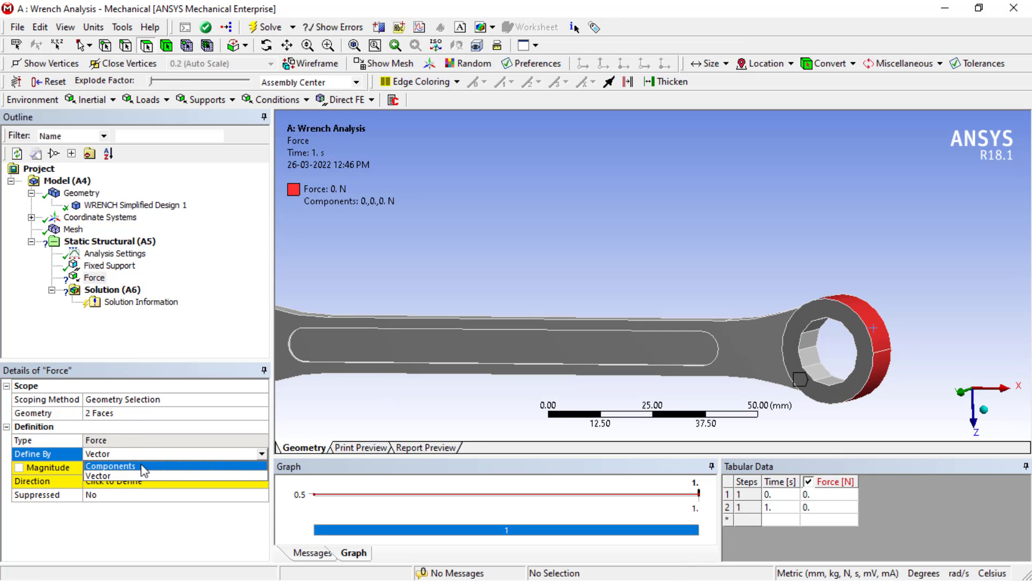
{"action": "left_click", "coordinate": [110, 475]}
{"action": "left_click", "coordinate": [112, 508]}
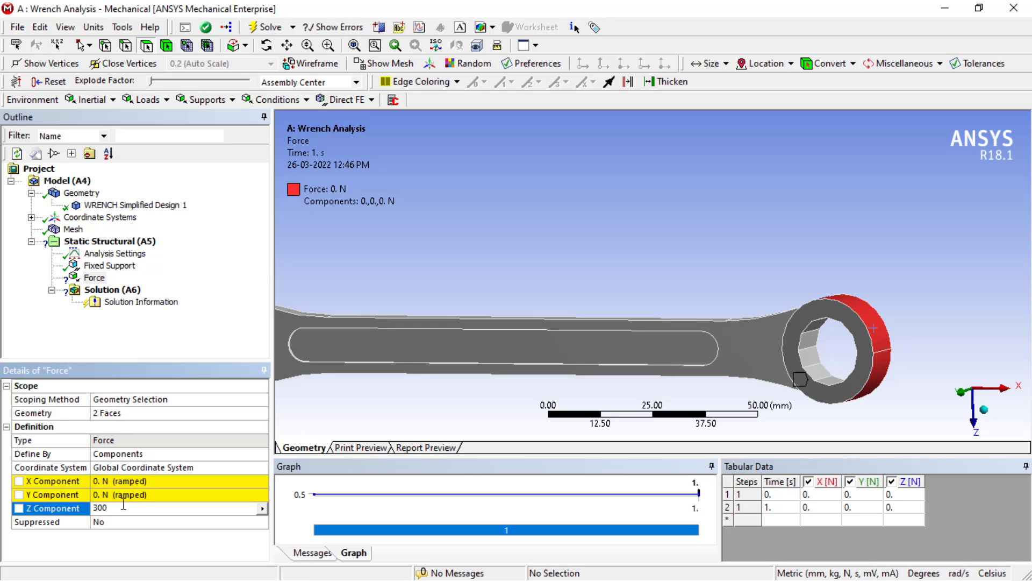
{"action": "left_click", "coordinate": [114, 332]}
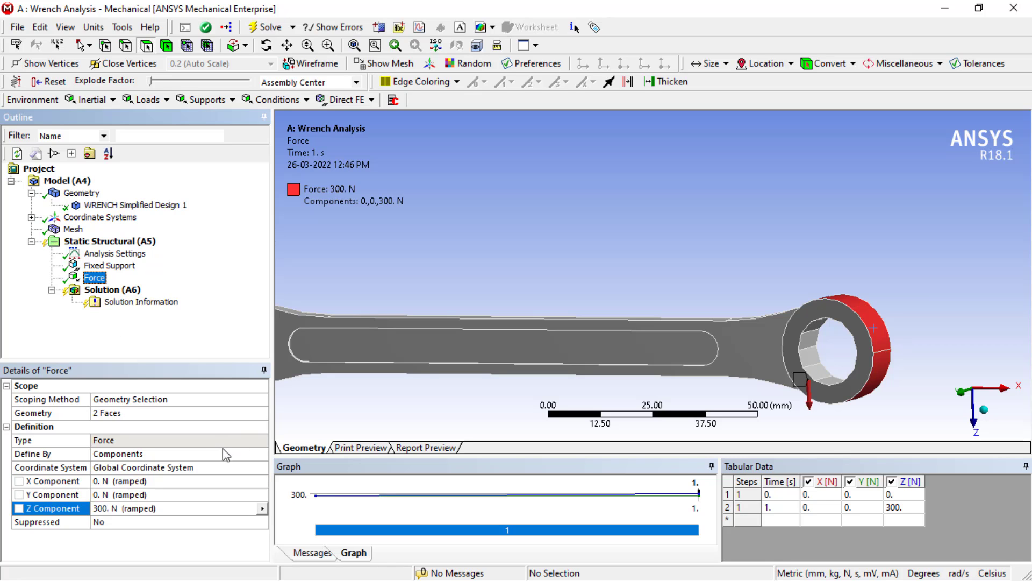
Insert a Max Equivalent Stress stress tool into the solution
{"action": "left_click", "coordinate": [116, 290]}
{"action": "right_click", "coordinate": [129, 293]}
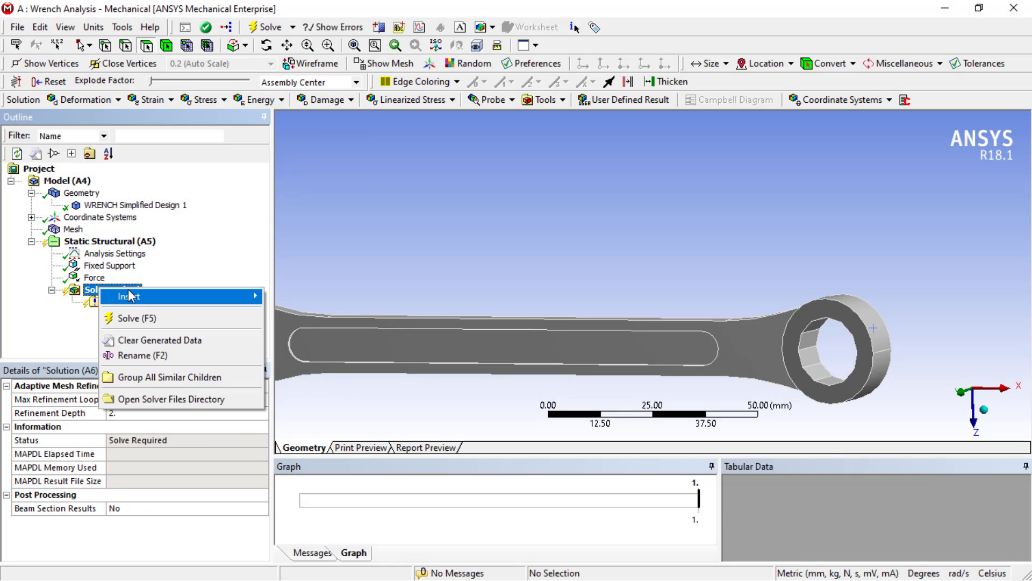
{"action": "mouse_move", "coordinate": [145, 306]}
{"action": "mouse_move", "coordinate": [323, 295]}
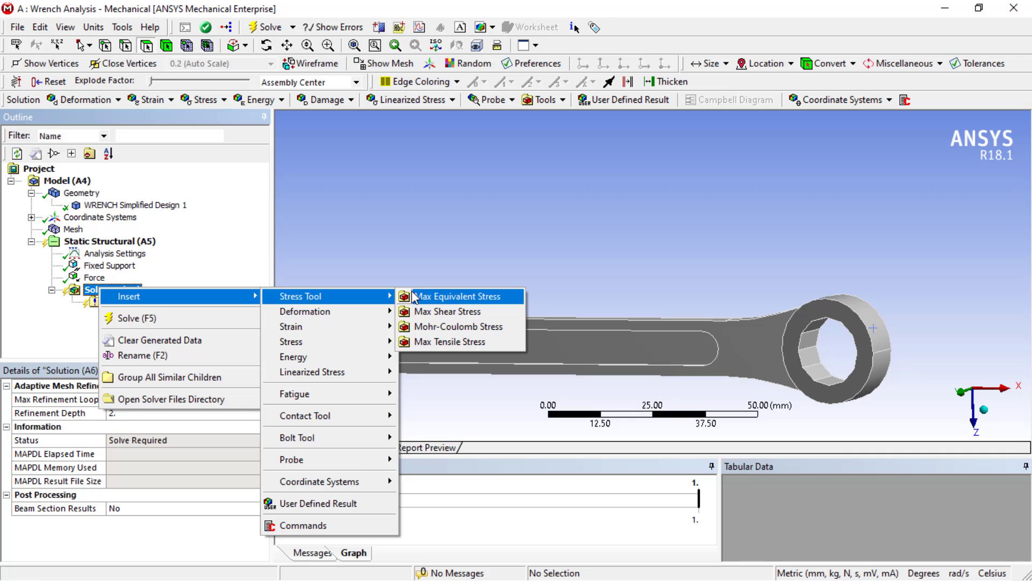
{"action": "left_click", "coordinate": [418, 297]}
Add an equivalent (von-Mises) stress result to the solution
{"action": "right_click", "coordinate": [124, 290]}
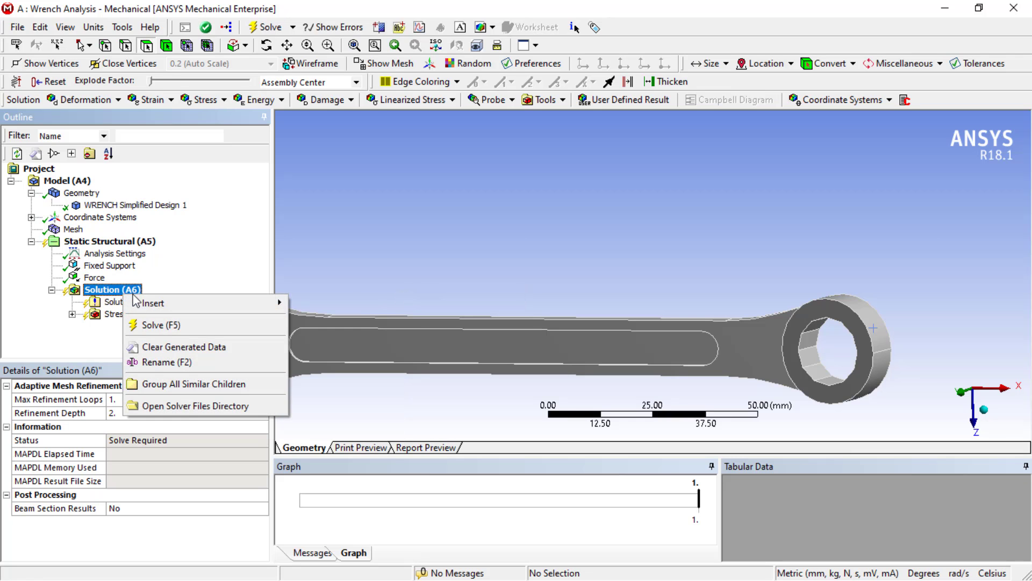
{"action": "mouse_move", "coordinate": [166, 302]}
{"action": "mouse_move", "coordinate": [376, 350]}
{"action": "left_click", "coordinate": [462, 342]}
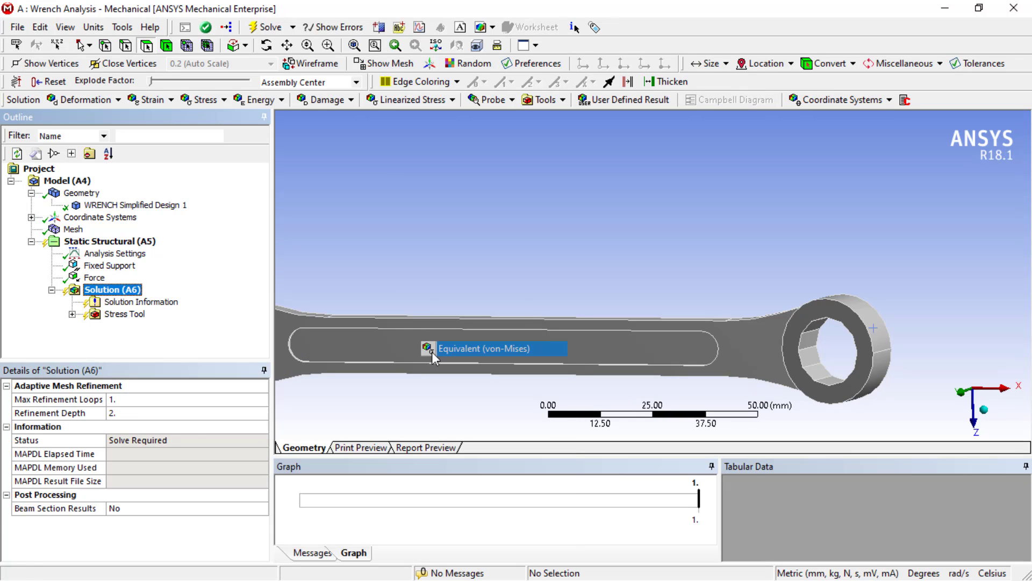
Add a total deformation result to the solution
{"action": "right_click", "coordinate": [93, 293]}
{"action": "mouse_move", "coordinate": [180, 296]}
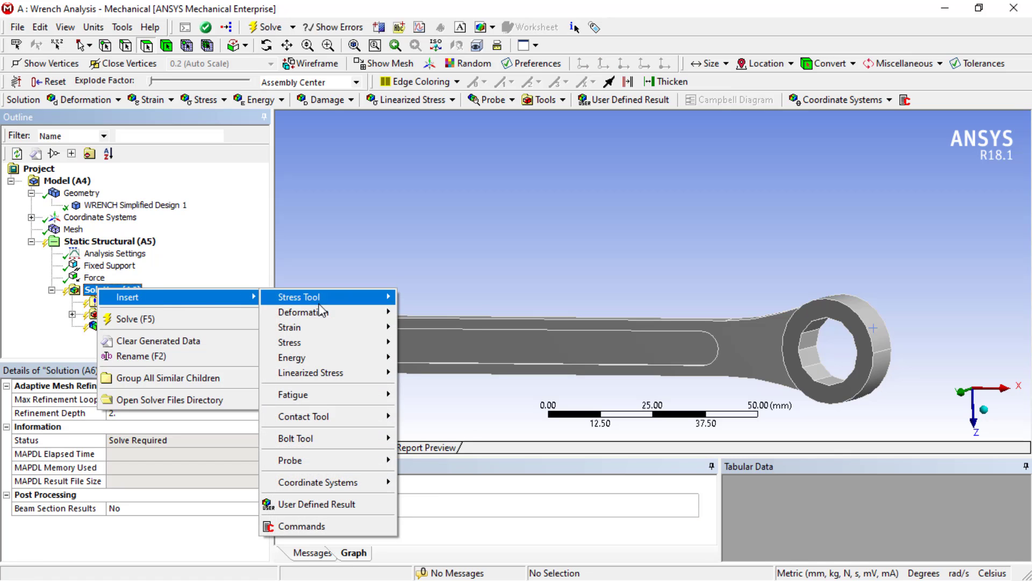
{"action": "mouse_move", "coordinate": [323, 312]}
{"action": "left_click", "coordinate": [455, 313]}
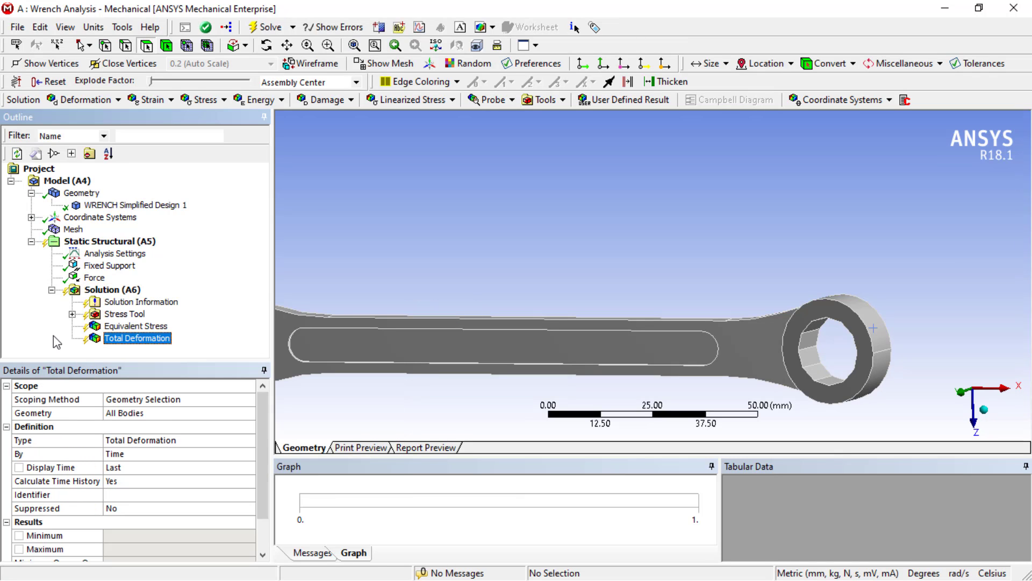
Solve the static structural analysis and bring the whole wrench into view
{"action": "right_click", "coordinate": [97, 291]}
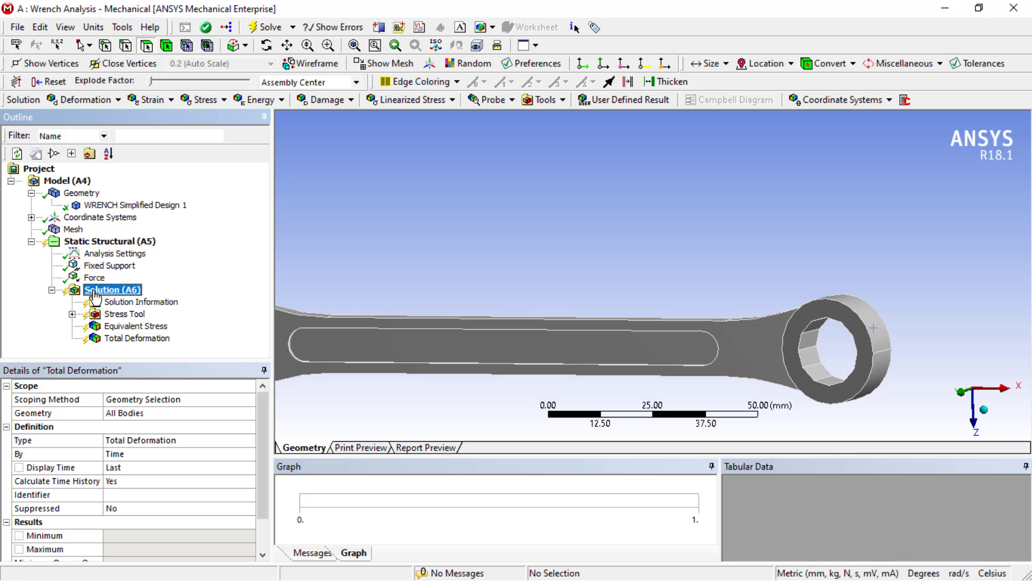
{"action": "left_click", "coordinate": [132, 322]}
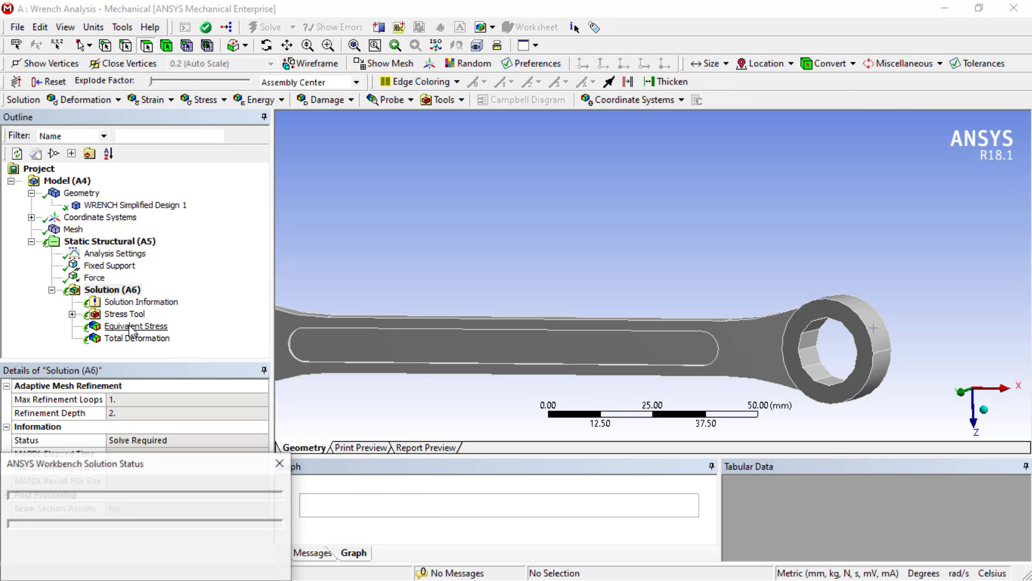
{"action": "scroll", "coordinate": [468, 325], "scroll_direction": "down", "scroll_amount": 5}
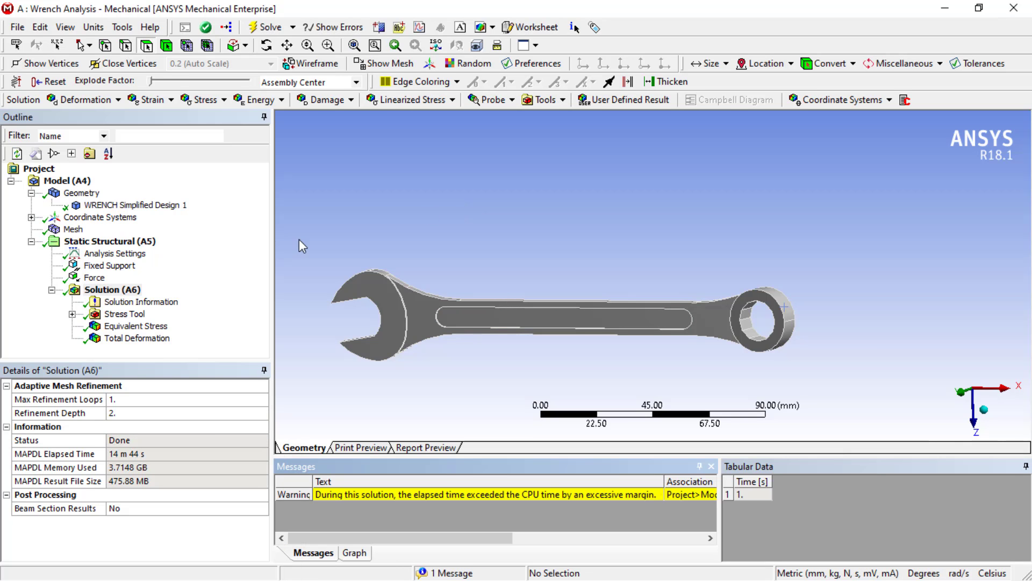
Display the equivalent stress result on the wrench and close the messages pane
{"action": "left_click", "coordinate": [119, 329]}
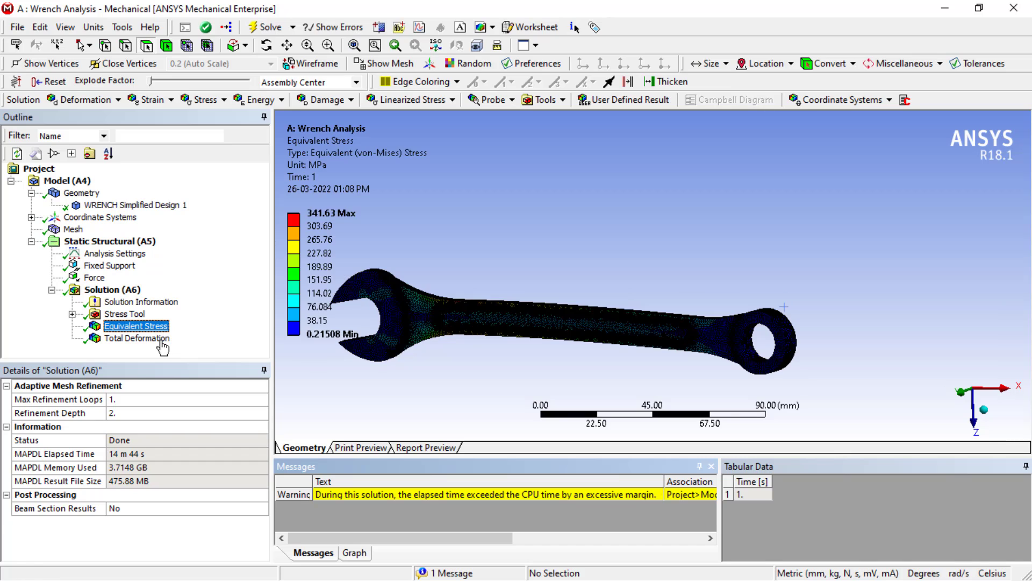
{"action": "scroll", "coordinate": [361, 366], "scroll_direction": "up", "scroll_amount": 1}
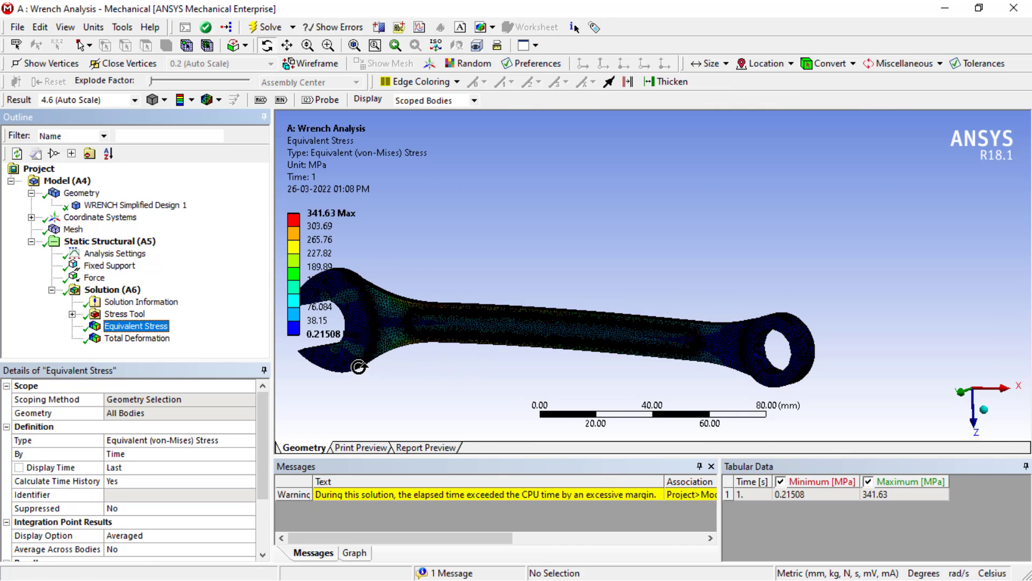
{"action": "scroll", "coordinate": [360, 367], "scroll_direction": "down", "scroll_amount": 2}
{"action": "scroll", "coordinate": [351, 311], "scroll_direction": "up", "scroll_amount": 1}
{"action": "scroll", "coordinate": [350, 311], "scroll_direction": "down", "scroll_amount": 1}
{"action": "scroll", "coordinate": [397, 335], "scroll_direction": "down", "scroll_amount": 2}
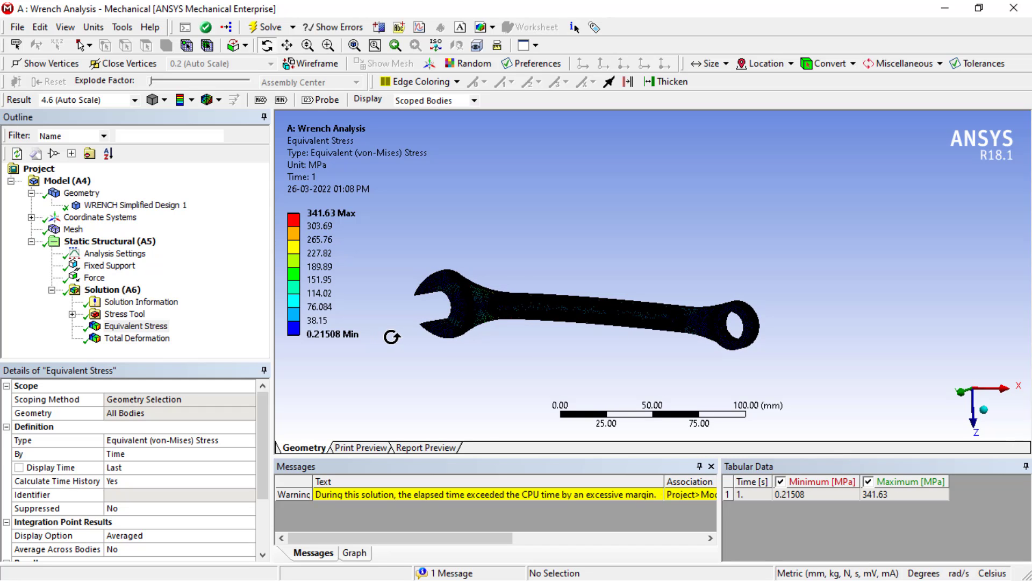
{"action": "left_click", "coordinate": [712, 466]}
Examine the equivalent stress distribution around the open jaw, the neck and the handle of the wrench
{"action": "scroll", "coordinate": [415, 353], "scroll_direction": "up", "scroll_amount": 3}
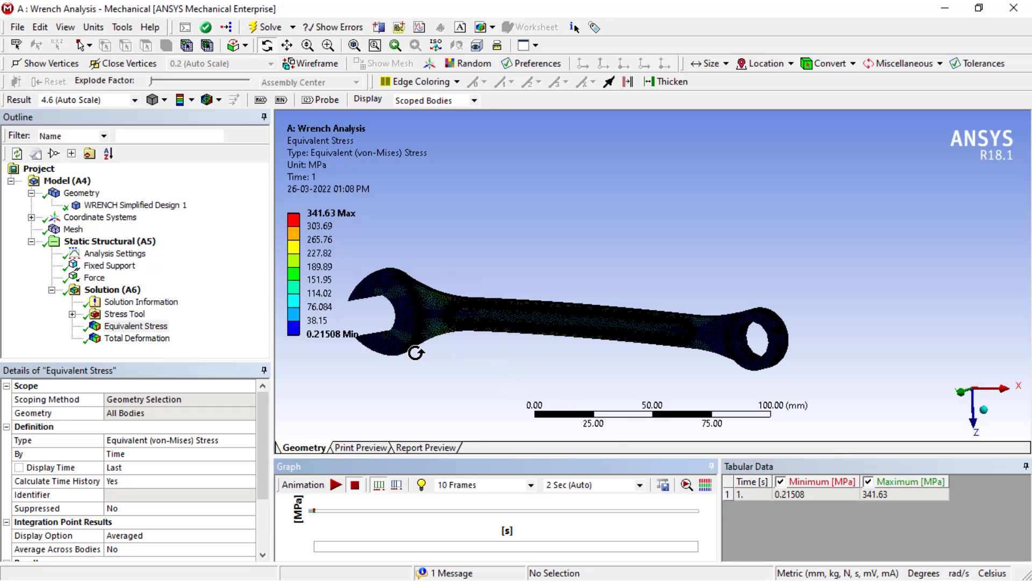
{"action": "scroll", "coordinate": [412, 354], "scroll_direction": "down", "scroll_amount": 3}
{"action": "scroll", "coordinate": [410, 356], "scroll_direction": "up", "scroll_amount": 3}
{"action": "middle_click_drag", "start_coordinate": [412, 362], "coordinate": [601, 277], "text": "ctrl"}
{"action": "scroll", "coordinate": [515, 296], "scroll_direction": "up", "scroll_amount": 5}
{"action": "scroll", "coordinate": [495, 275], "scroll_direction": "up", "scroll_amount": 4}
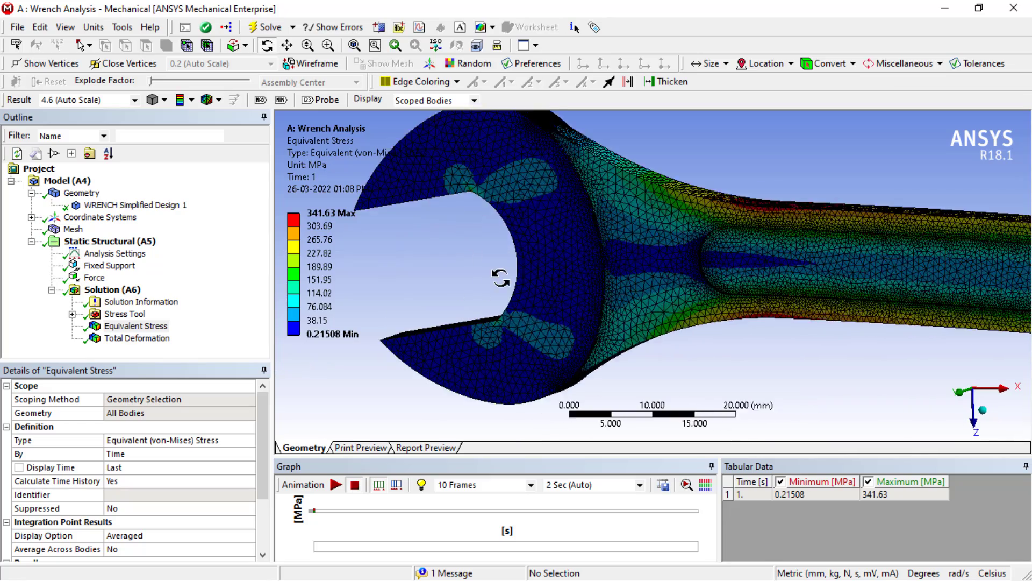
{"action": "scroll", "coordinate": [640, 256], "scroll_direction": "down", "scroll_amount": 2}
{"action": "scroll", "coordinate": [699, 255], "scroll_direction": "down", "scroll_amount": 5}
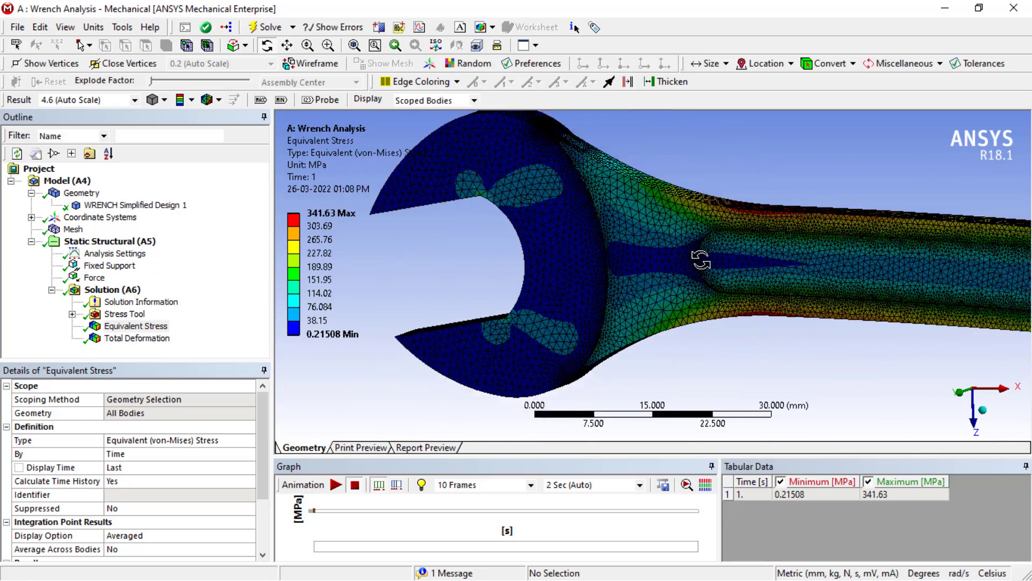
{"action": "middle_click_drag", "start_coordinate": [698, 260], "coordinate": [640, 263]}
{"action": "middle_click_drag", "start_coordinate": [519, 338], "coordinate": [517, 334]}
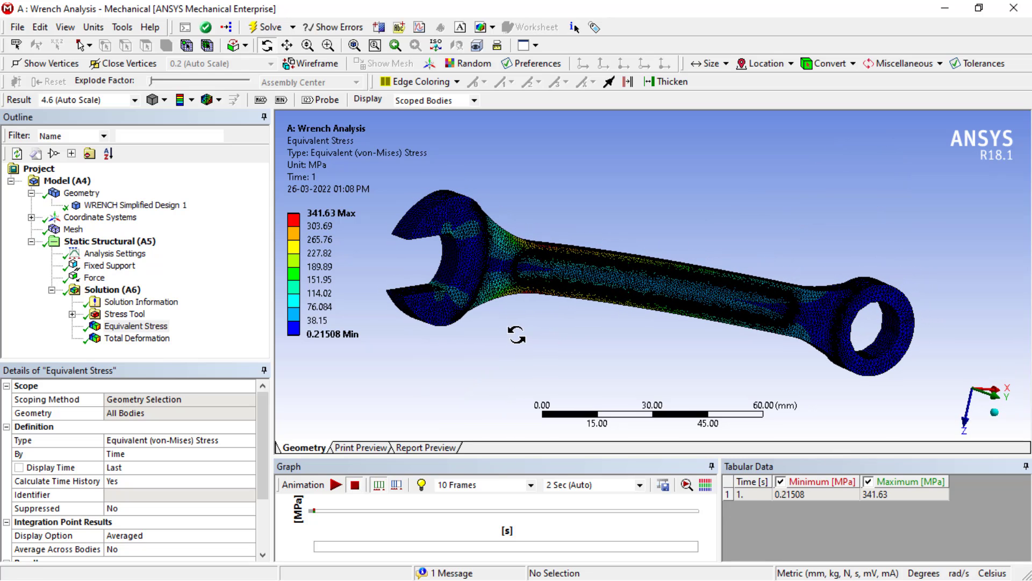
Review the total deformation result and the stress tool's safety factor result, inspecting the safety factor along the handle
{"action": "left_click", "coordinate": [141, 339]}
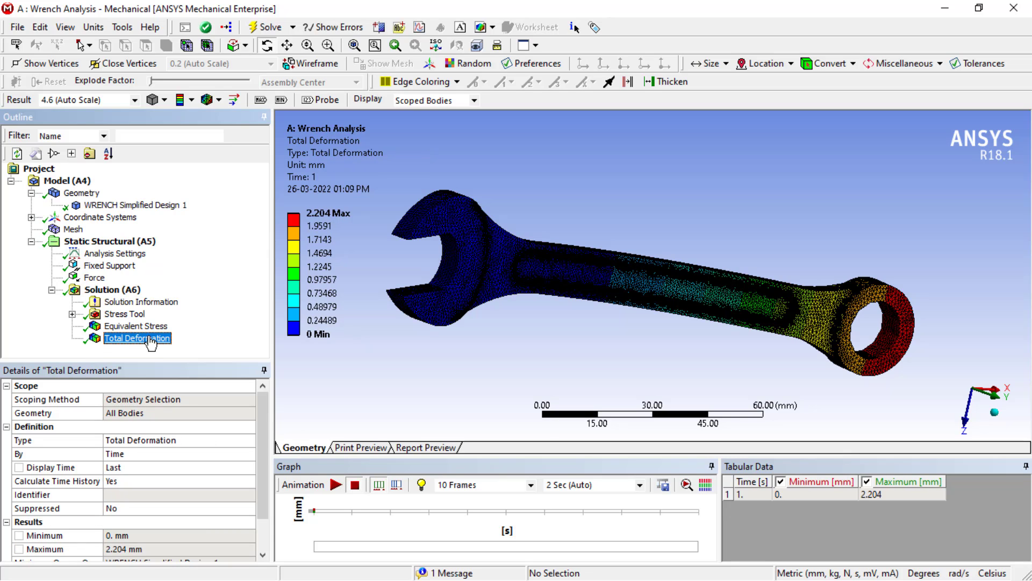
{"action": "left_click", "coordinate": [72, 314]}
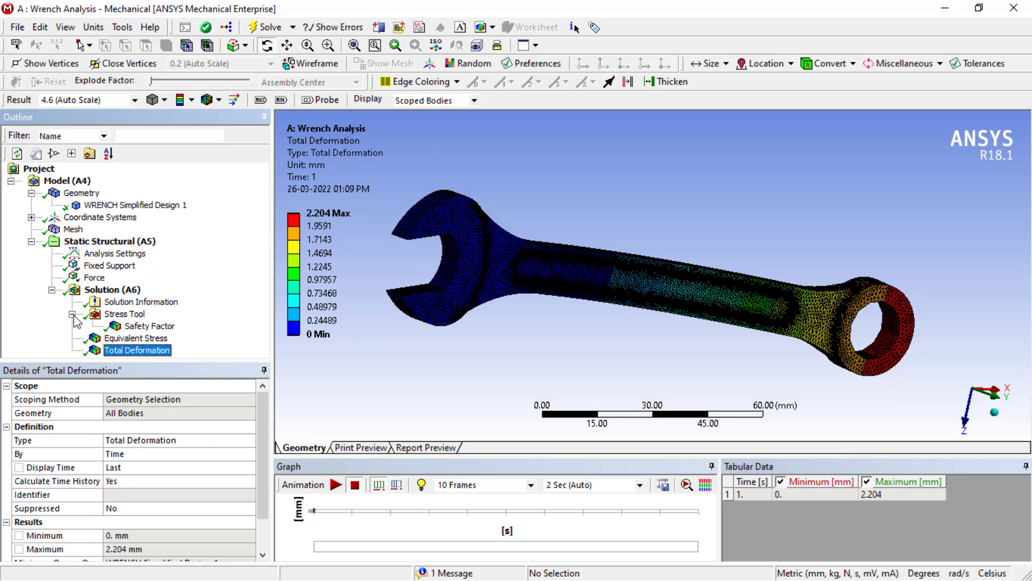
{"action": "left_click", "coordinate": [143, 326]}
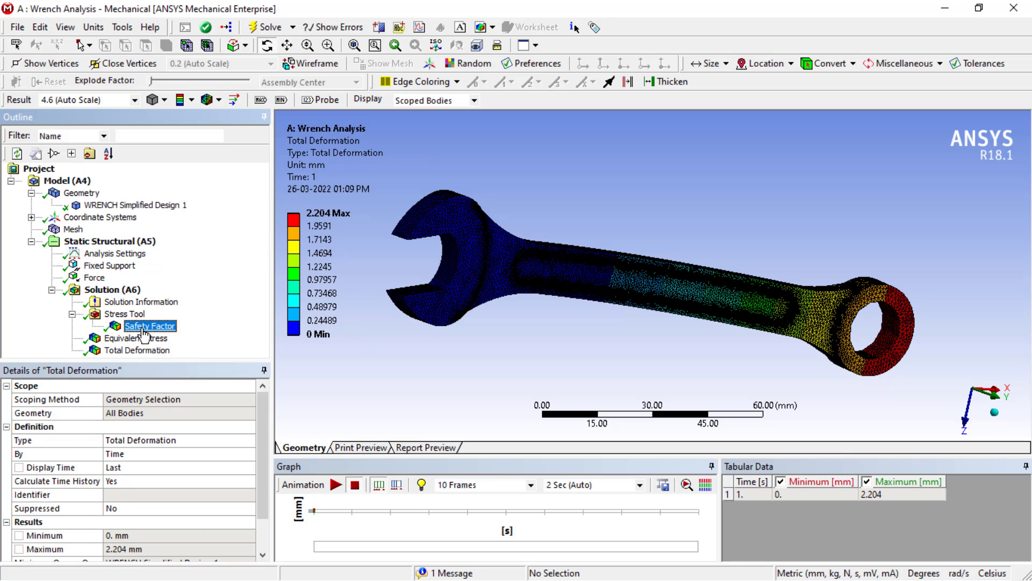
{"action": "left_click", "coordinate": [473, 334]}
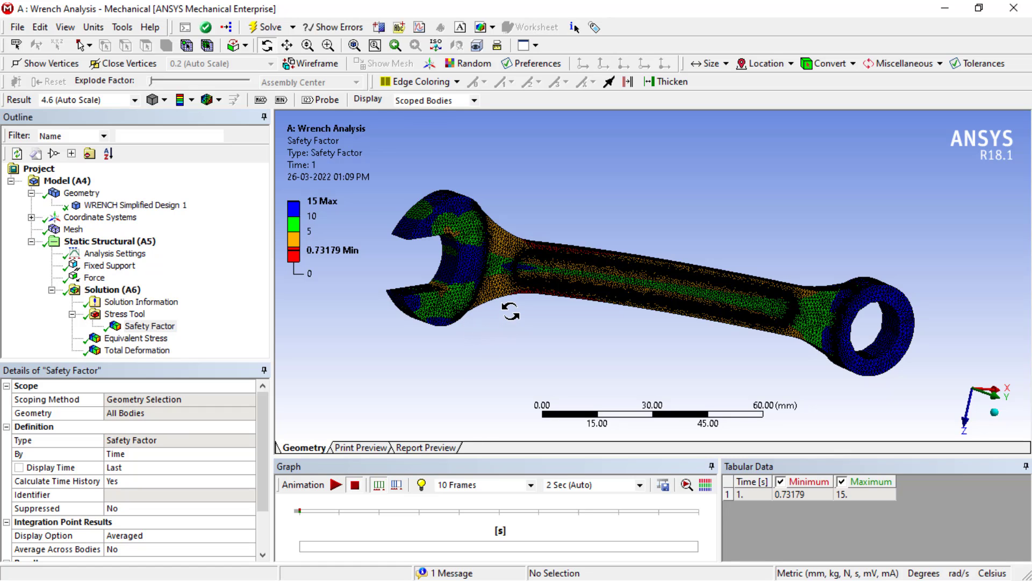
{"action": "scroll", "coordinate": [534, 262], "scroll_direction": "up", "scroll_amount": 4}
{"action": "scroll", "coordinate": [538, 267], "scroll_direction": "down", "scroll_amount": 4}
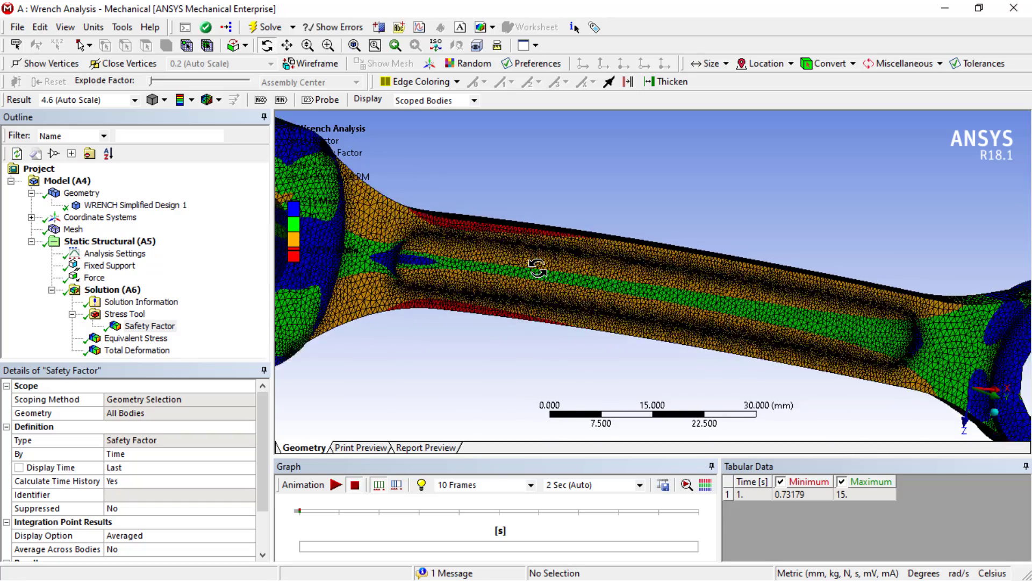
{"action": "scroll", "coordinate": [484, 225], "scroll_direction": "up", "scroll_amount": 4}
{"action": "left_click_drag", "start_coordinate": [484, 224], "coordinate": [527, 311]}
{"action": "scroll", "coordinate": [500, 272], "scroll_direction": "down", "scroll_amount": 2}
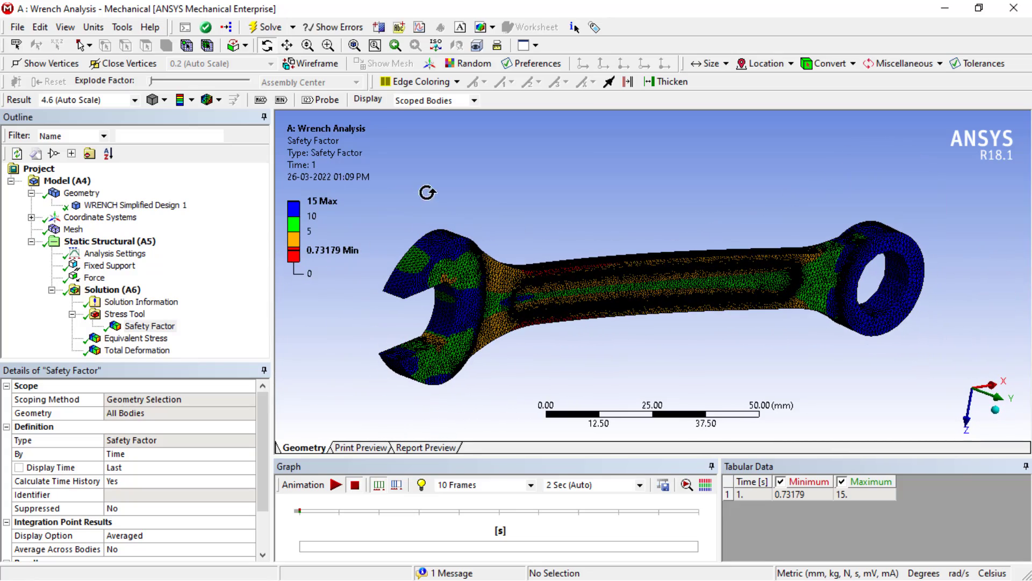
Show the safety factor contours with No WireFrame so the mesh element edges are hidden
{"action": "left_click", "coordinate": [493, 29]}
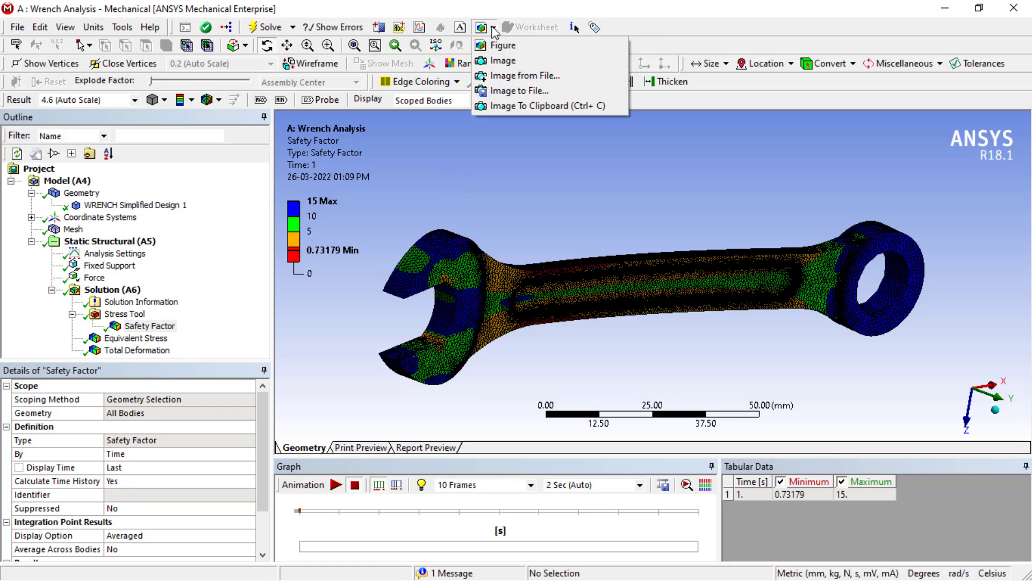
{"action": "left_click", "coordinate": [492, 30]}
{"action": "left_click", "coordinate": [219, 100]}
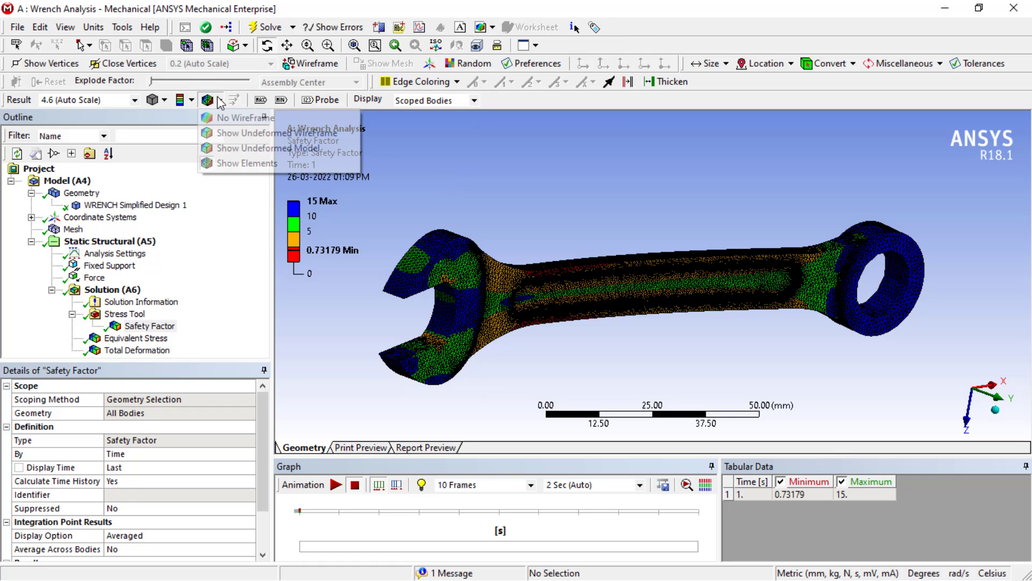
{"action": "left_click", "coordinate": [224, 119]}
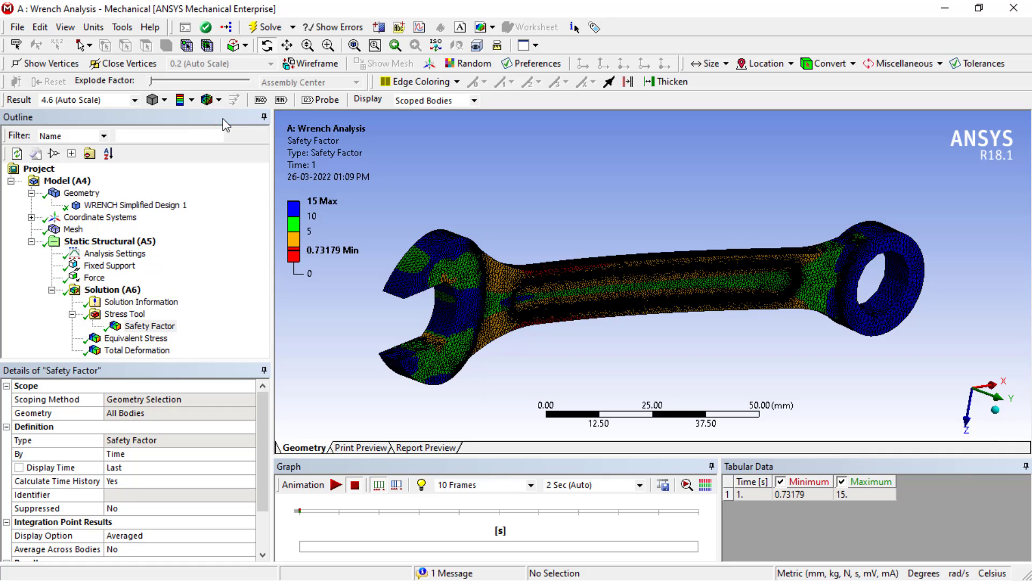
Overlay the undeformed wireframe on the safety factor result, then replace it with the undeformed model
{"action": "left_click", "coordinate": [215, 100]}
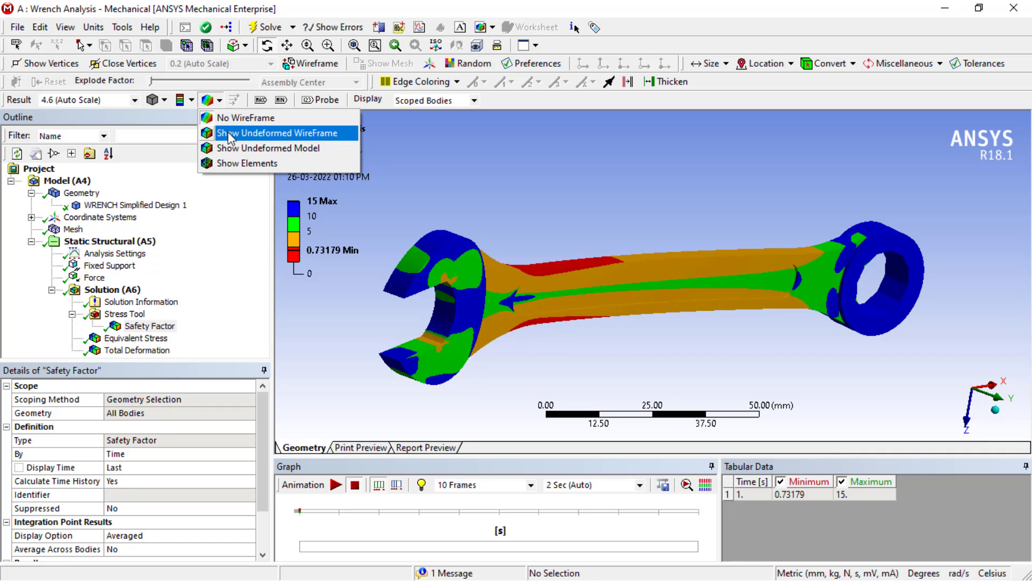
{"action": "left_click", "coordinate": [230, 132]}
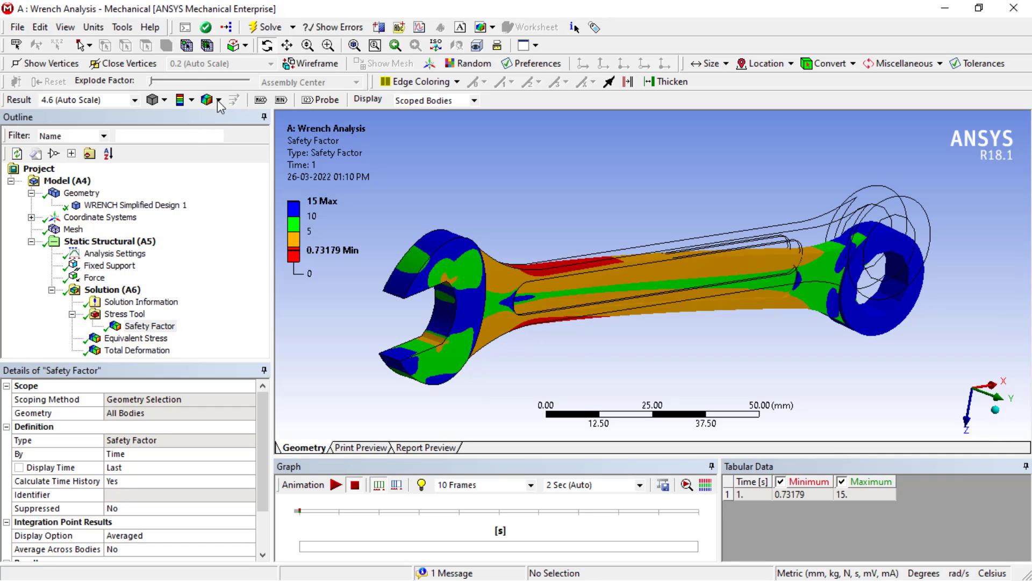
{"action": "left_click", "coordinate": [217, 100]}
{"action": "left_click", "coordinate": [230, 147]}
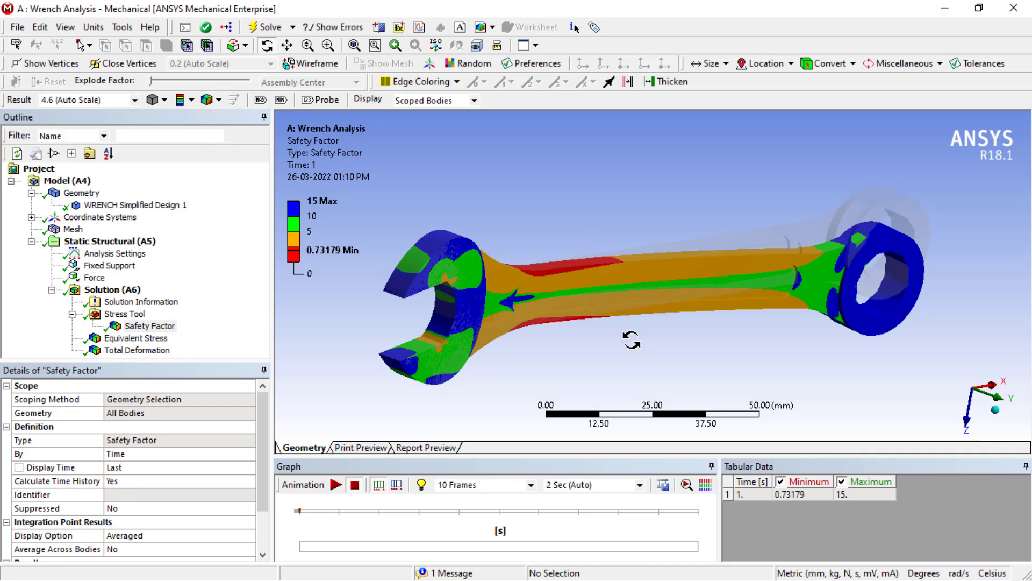
{"action": "left_click", "coordinate": [191, 99]}
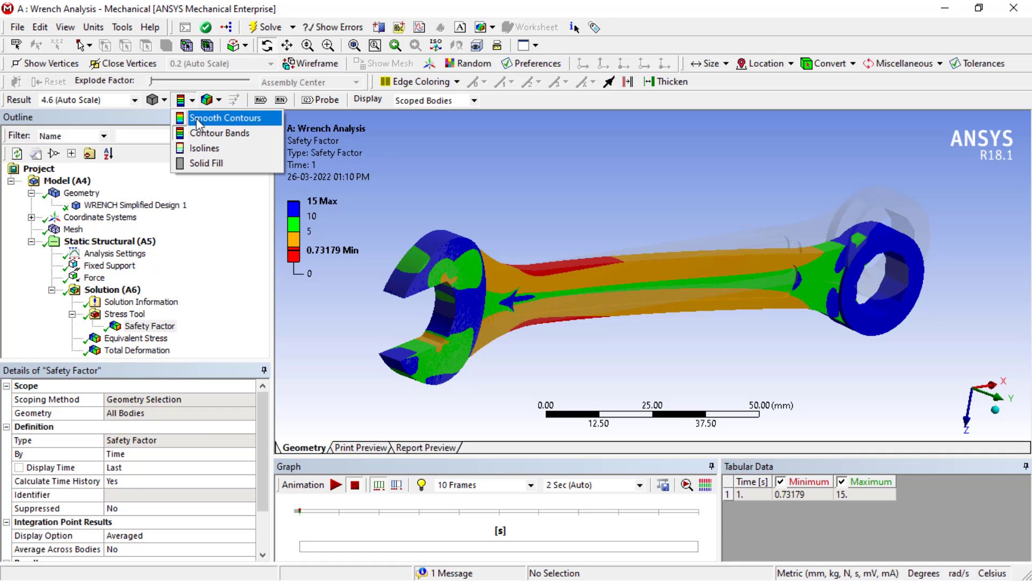
{"action": "left_click", "coordinate": [418, 168]}
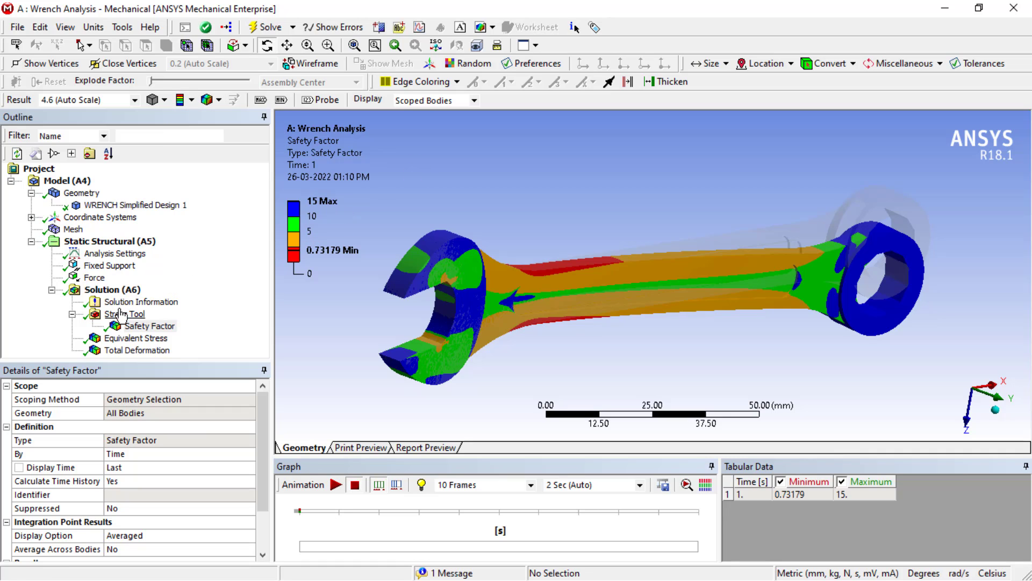
{"action": "mouse_move", "coordinate": [758, 360]}
{"action": "left_mouse_down"}
{"action": "mouse_move", "coordinate": [693, 349]}
{"action": "mouse_move", "coordinate": [759, 369]}
{"action": "left_mouse_up"}
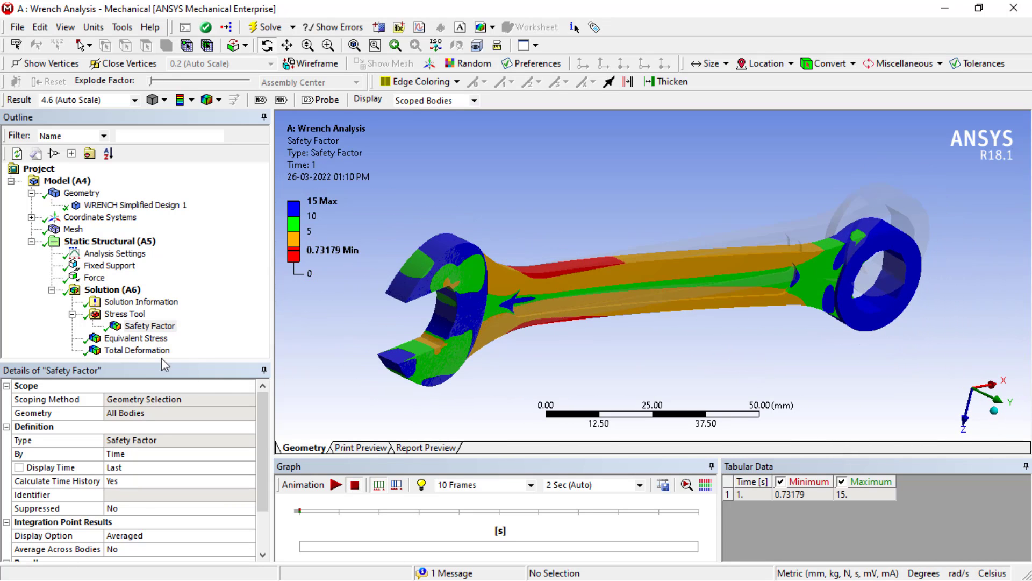
Review the equivalent stress and total deformation results with the undeformed model overlaid on the deformed wrench
{"action": "left_click", "coordinate": [137, 338]}
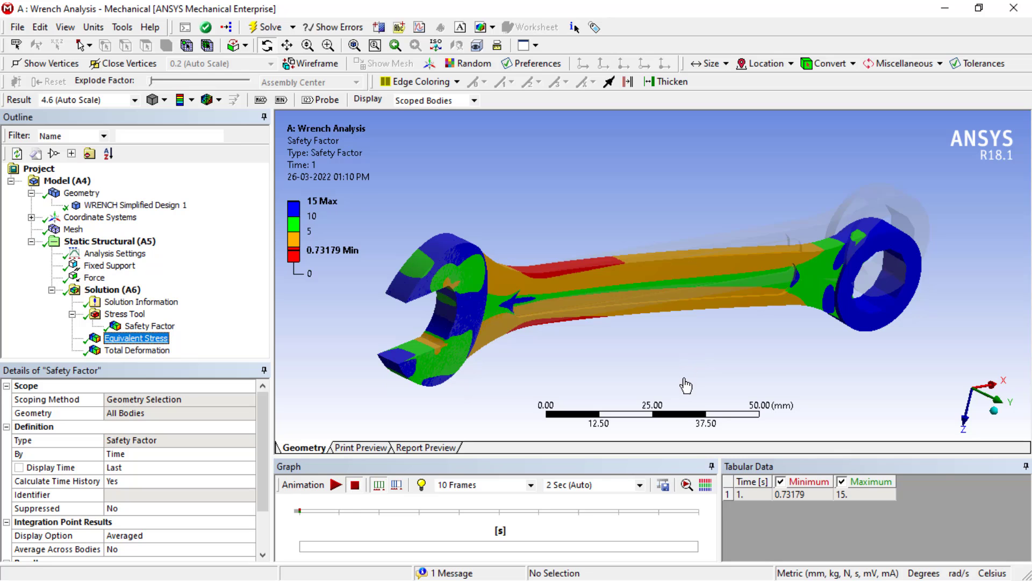
{"action": "mouse_move", "coordinate": [673, 379]}
{"action": "left_mouse_down"}
{"action": "mouse_move", "coordinate": [682, 376]}
{"action": "mouse_move", "coordinate": [485, 355]}
{"action": "mouse_move", "coordinate": [667, 369]}
{"action": "left_mouse_up"}
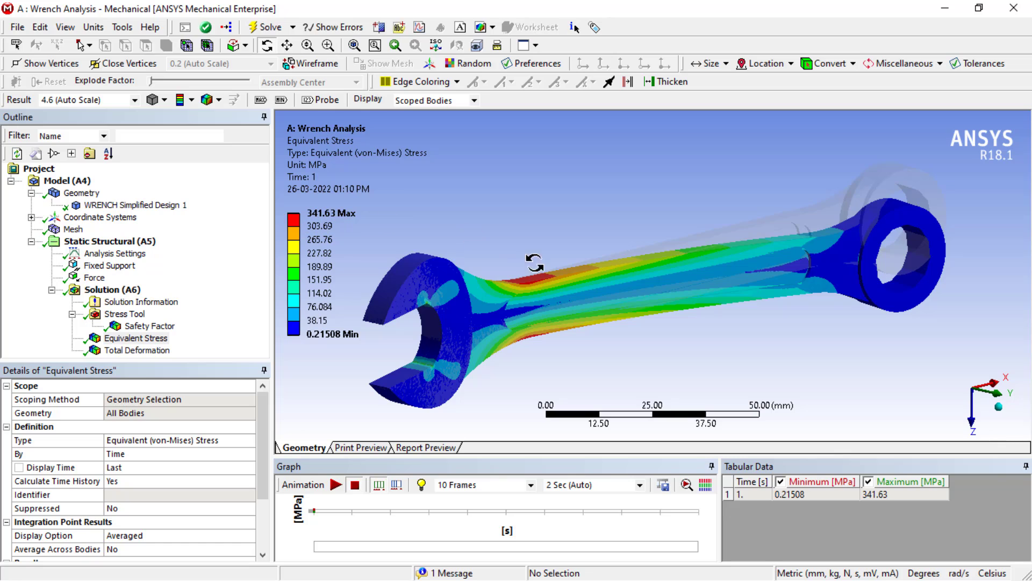
{"action": "left_click", "coordinate": [129, 340]}
{"action": "left_click", "coordinate": [135, 351]}
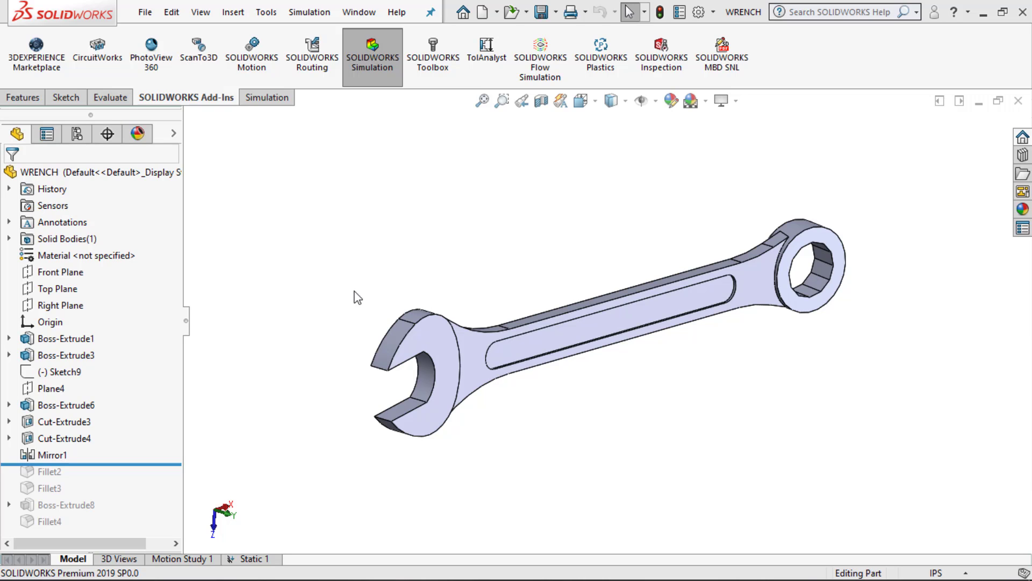
Open the wrench's Static 1 study in SOLIDWORKS and check its mesh parameters without creating a new mesh
{"action": "left_click", "coordinate": [262, 560]}
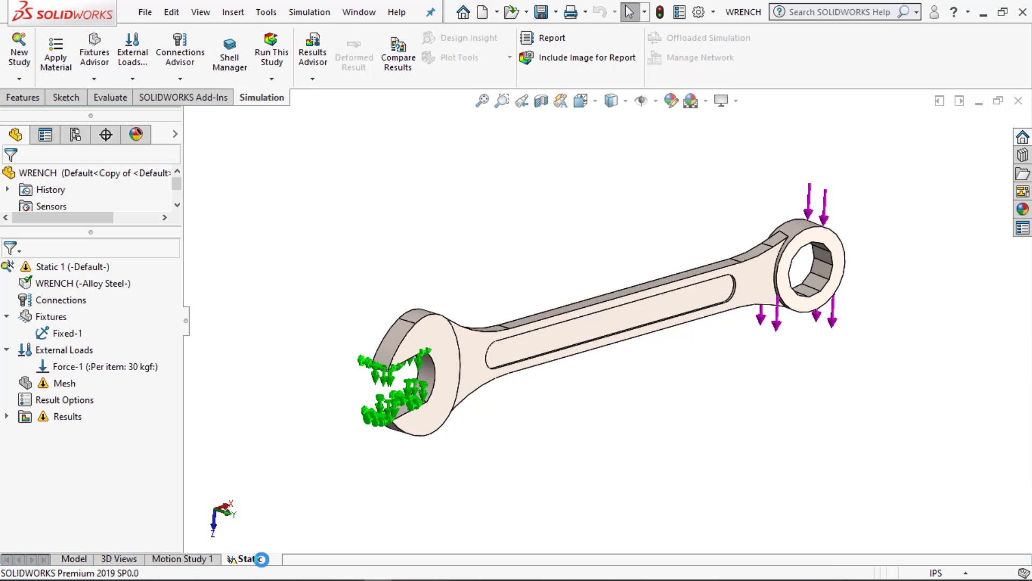
{"action": "right_click", "coordinate": [54, 383]}
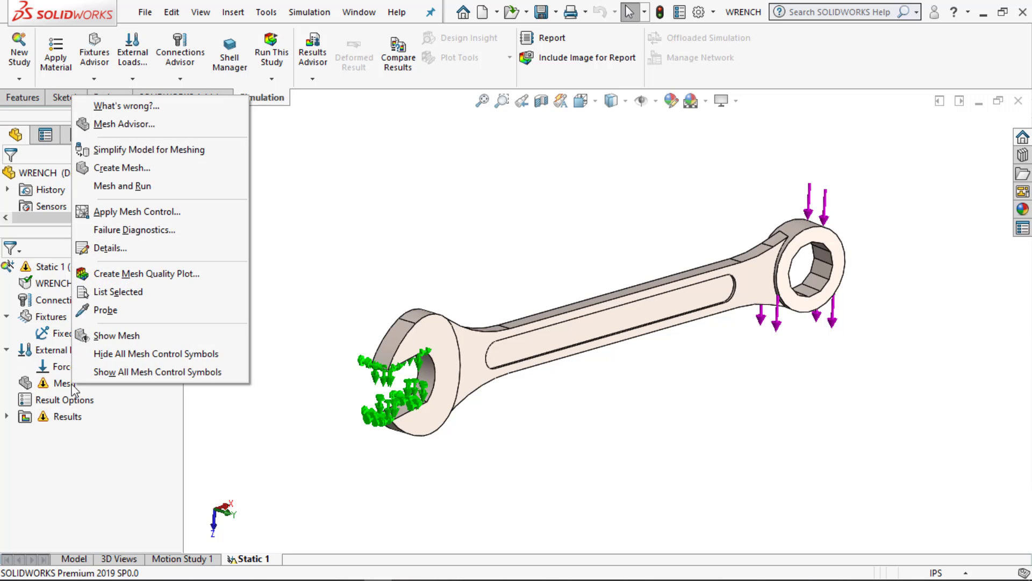
{"action": "left_click", "coordinate": [138, 168]}
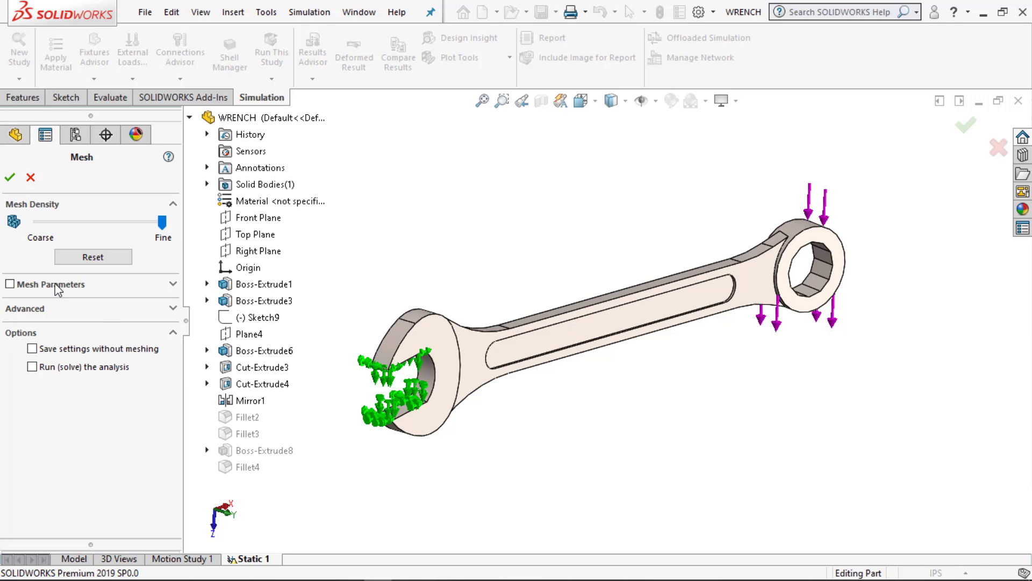
{"action": "left_click", "coordinate": [58, 285]}
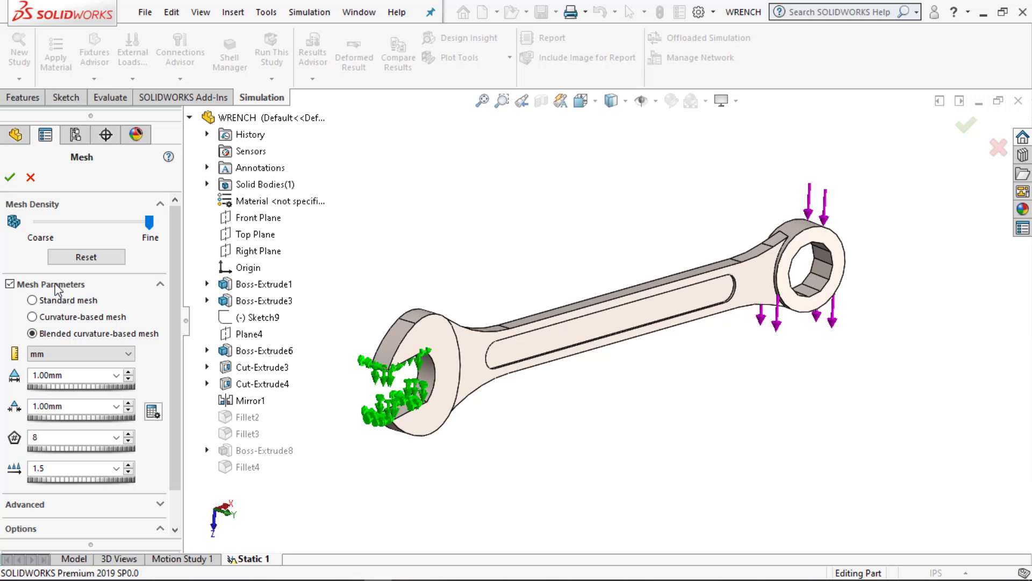
{"action": "left_click", "coordinate": [31, 178]}
Edit the force on the ring end of the wrench to use SI units and a value of 300 N
{"action": "left_click", "coordinate": [81, 368]}
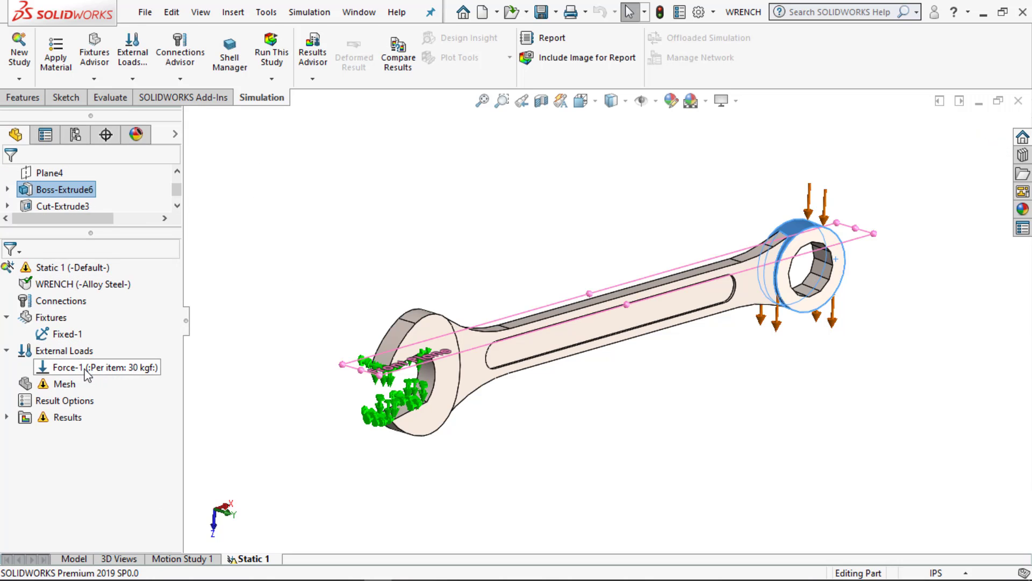
{"action": "right_click", "coordinate": [86, 367]}
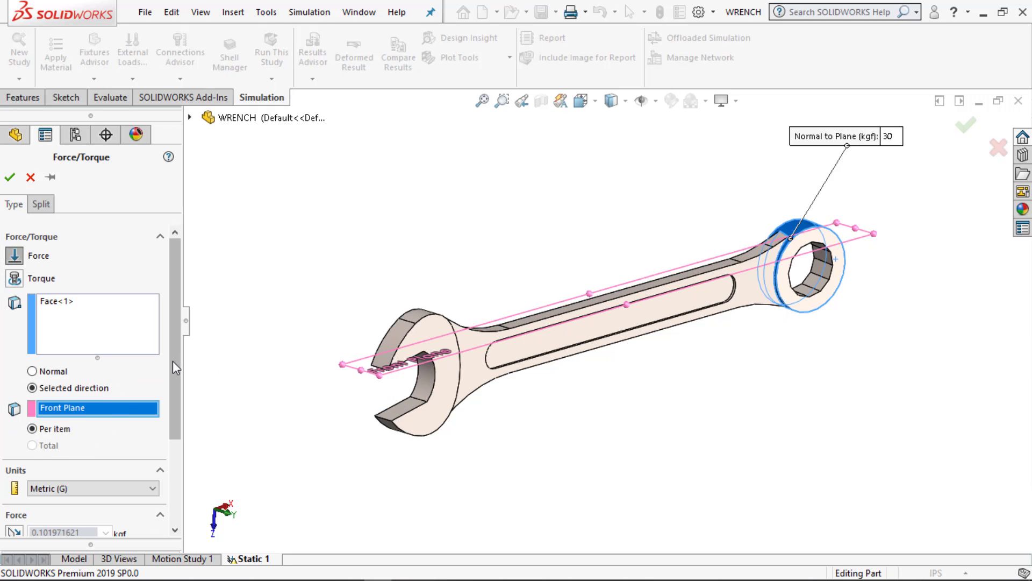
{"action": "left_click_drag", "start_coordinate": [173, 361], "coordinate": [180, 456]}
{"action": "left_click", "coordinate": [73, 359]}
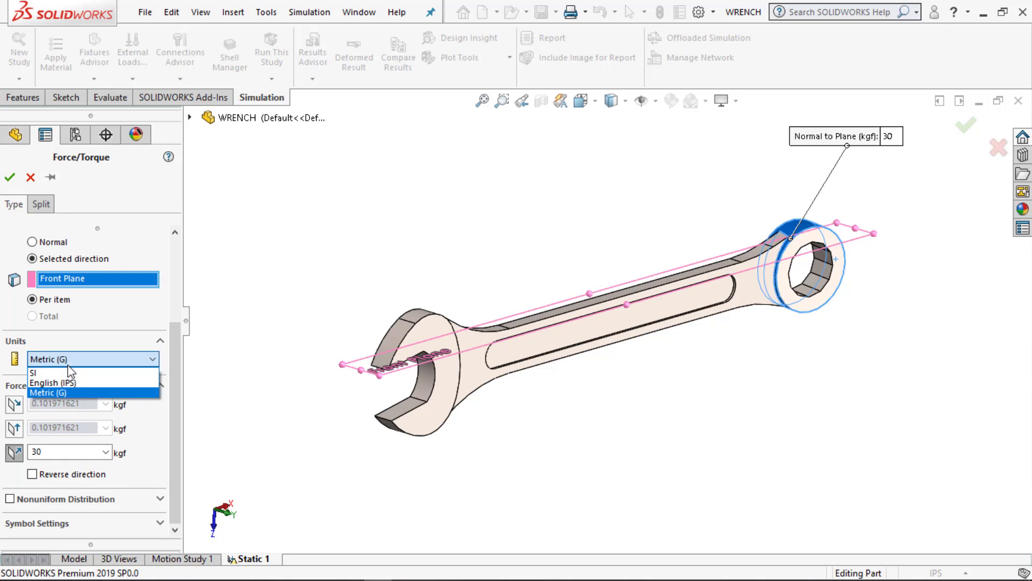
{"action": "left_click", "coordinate": [69, 374]}
{"action": "double_click", "coordinate": [69, 451]}
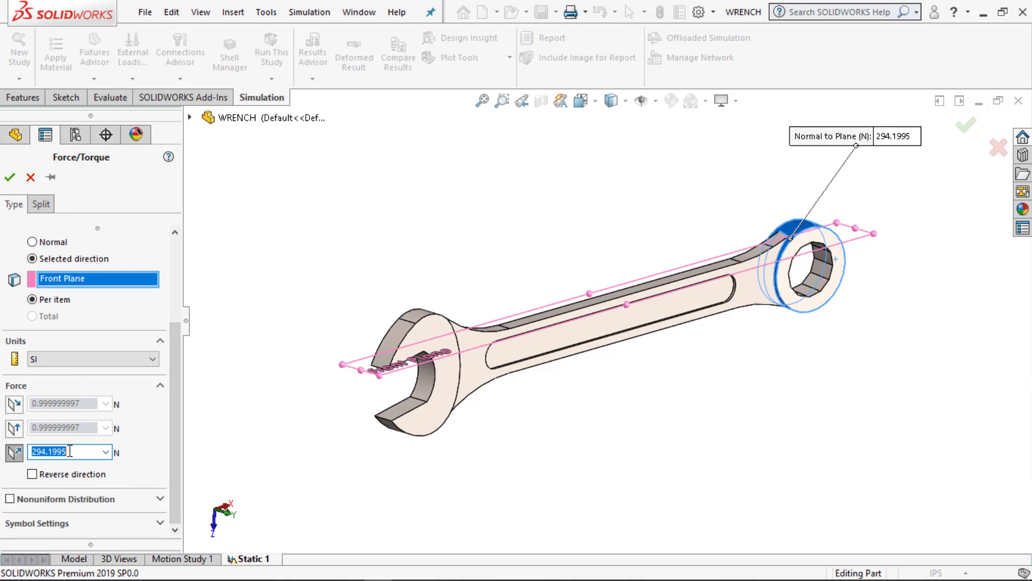
{"action": "type", "text": "300"}
{"action": "left_click", "coordinate": [10, 178]}
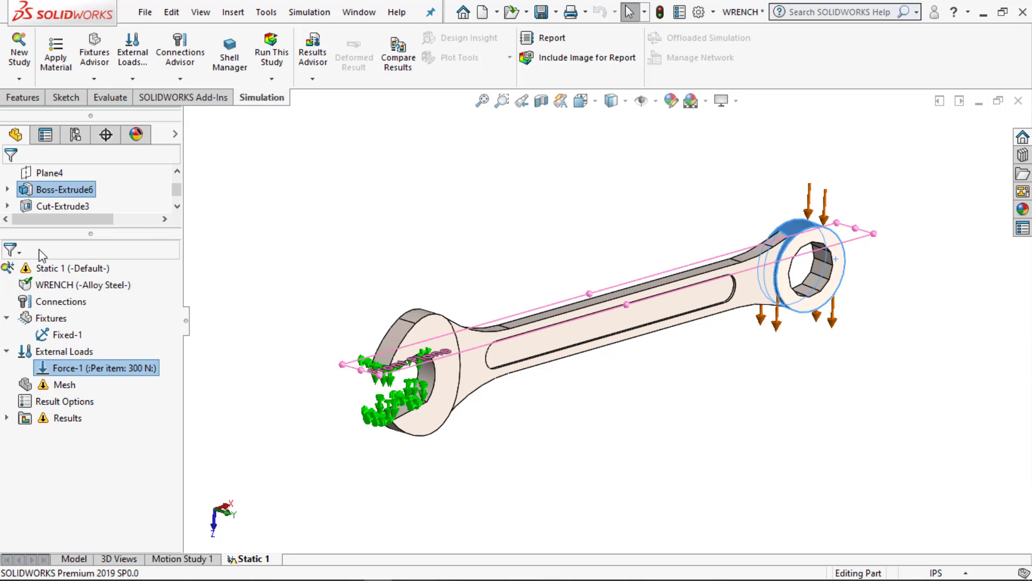
Open the material definition of the WRENCH body and look through the Custom Materials library, including the Custom Plastic entry
{"action": "left_click", "coordinate": [43, 268]}
{"action": "right_click", "coordinate": [41, 285]}
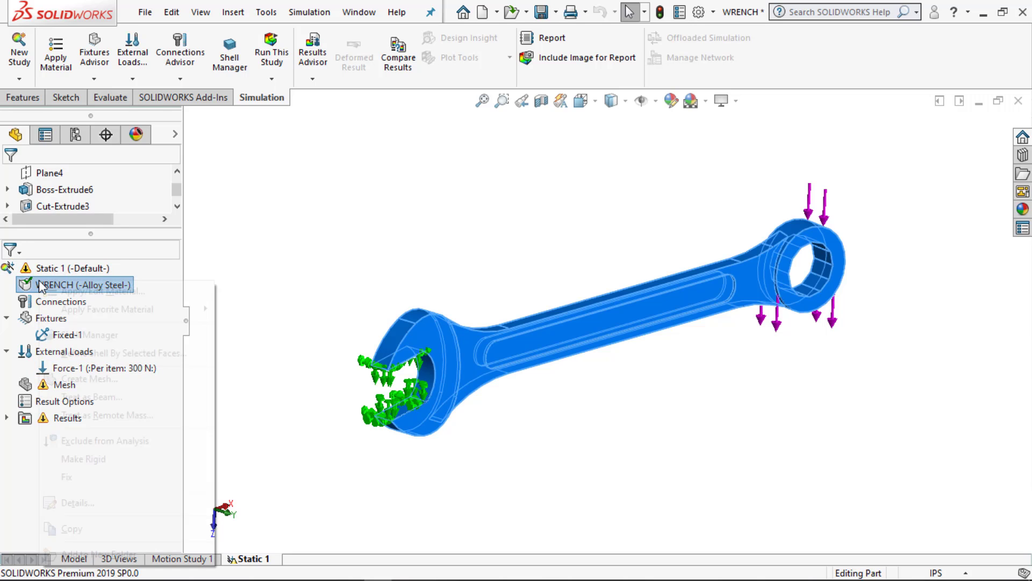
{"action": "left_click", "coordinate": [77, 293]}
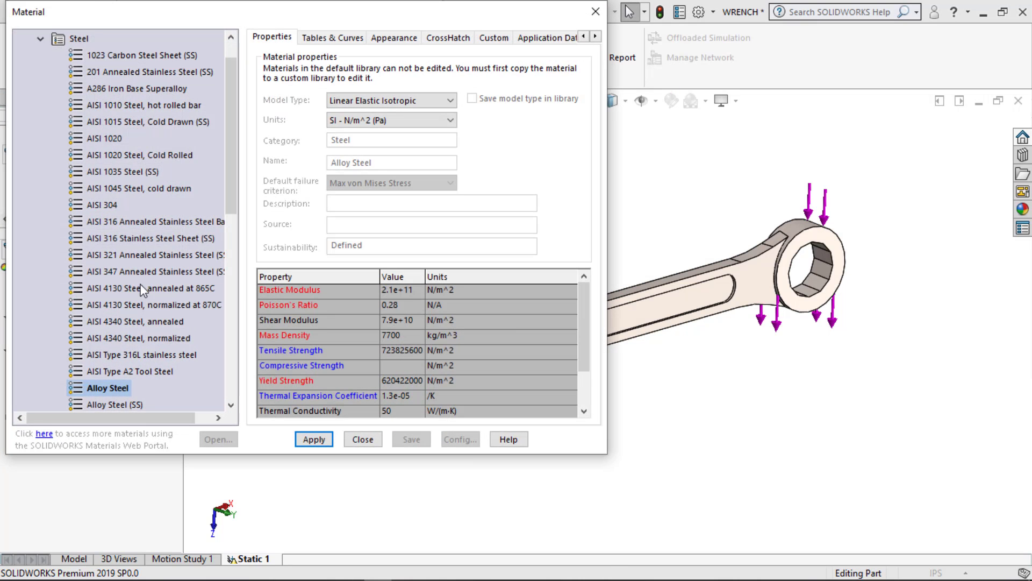
{"action": "scroll", "coordinate": [104, 382], "scroll_direction": "down", "scroll_amount": 9}
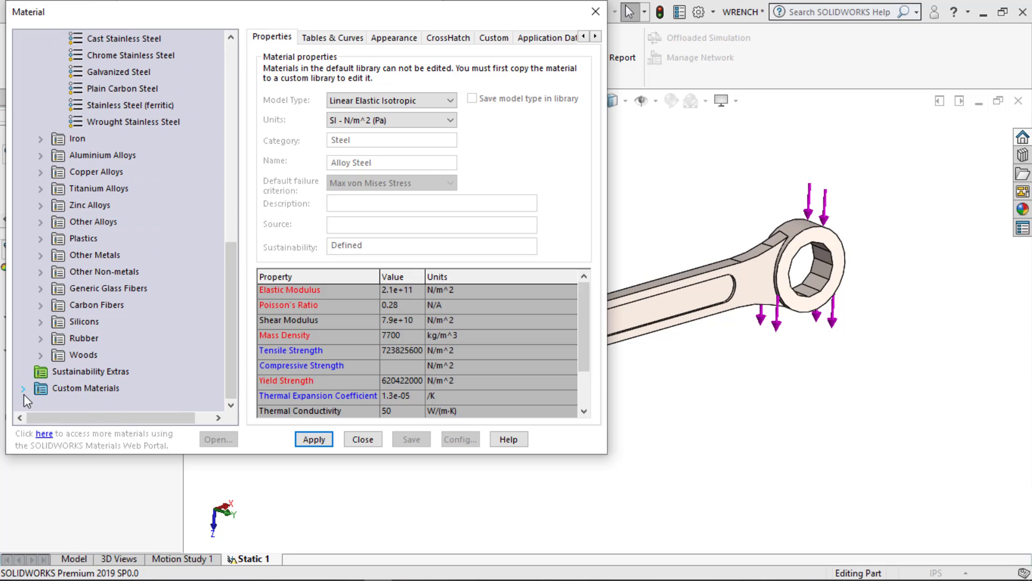
{"action": "left_click", "coordinate": [24, 389]}
{"action": "left_click", "coordinate": [41, 388]}
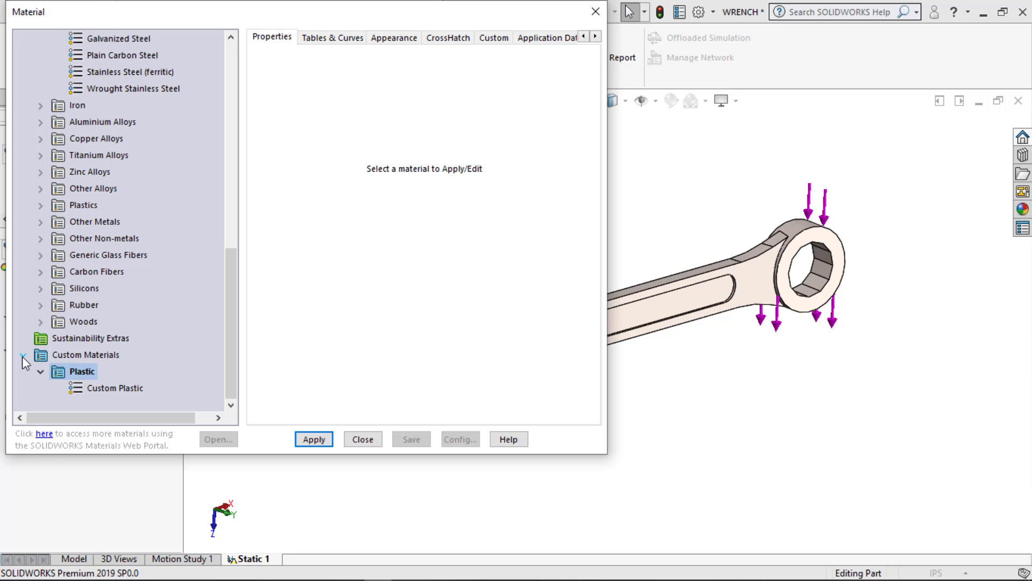
{"action": "mouse_move", "coordinate": [102, 391]}
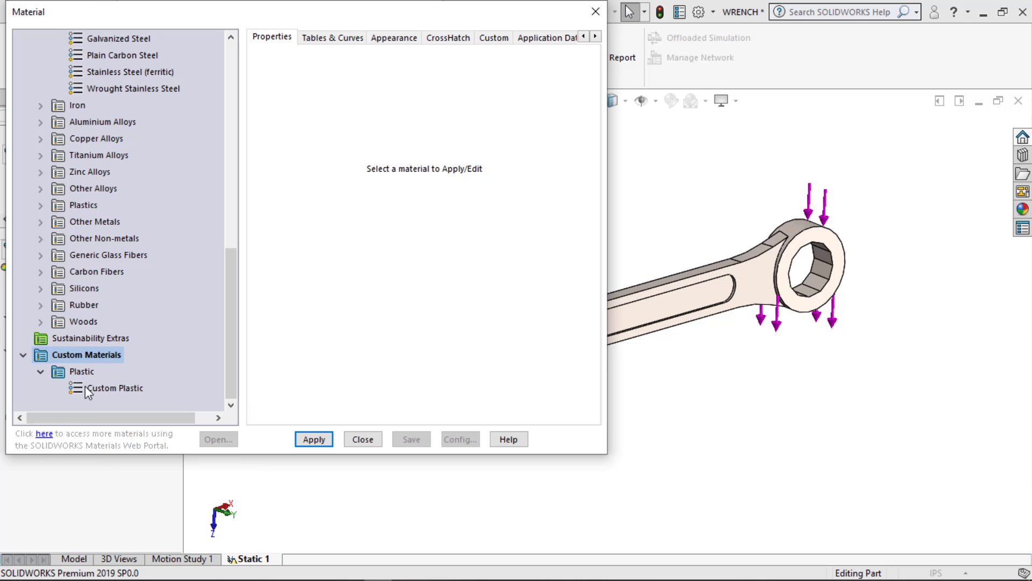
{"action": "left_click", "coordinate": [86, 388]}
{"action": "scroll", "coordinate": [85, 383], "scroll_direction": "up", "scroll_amount": 2}
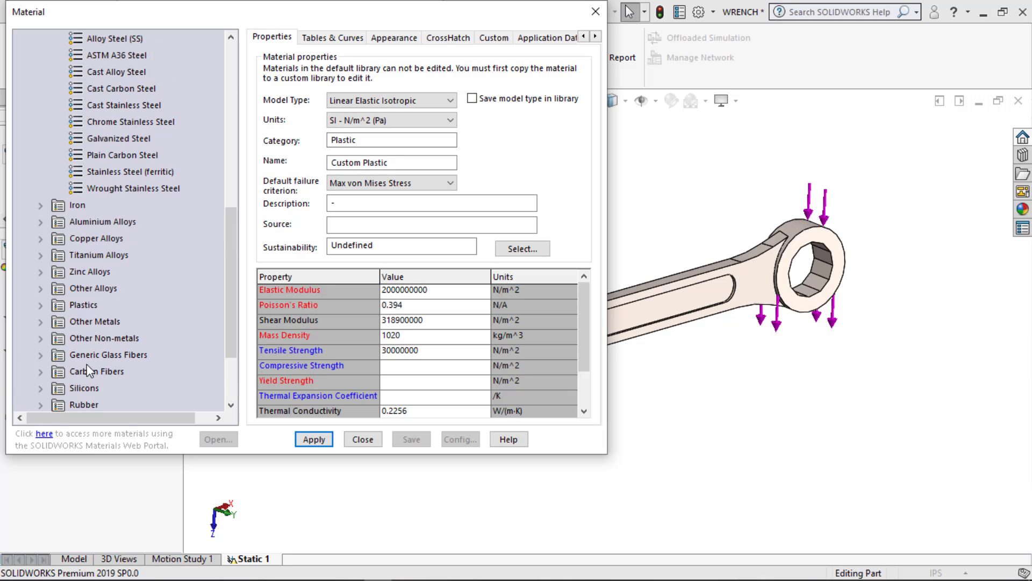
{"action": "scroll", "coordinate": [86, 346], "scroll_direction": "up", "scroll_amount": 2}
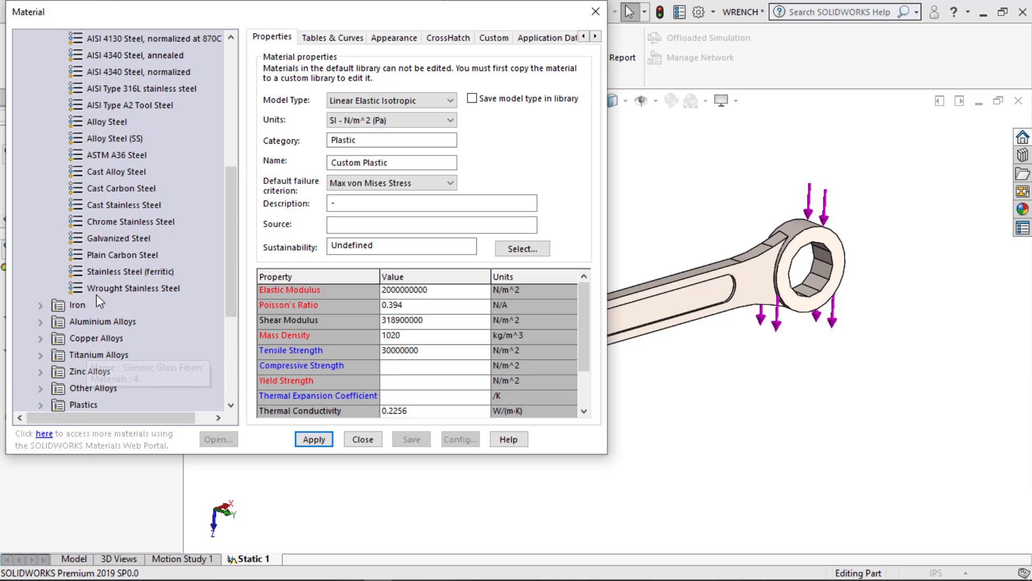
Copy the Stainless Steel (ferritic) material from the Steel category
{"action": "left_click", "coordinate": [105, 271]}
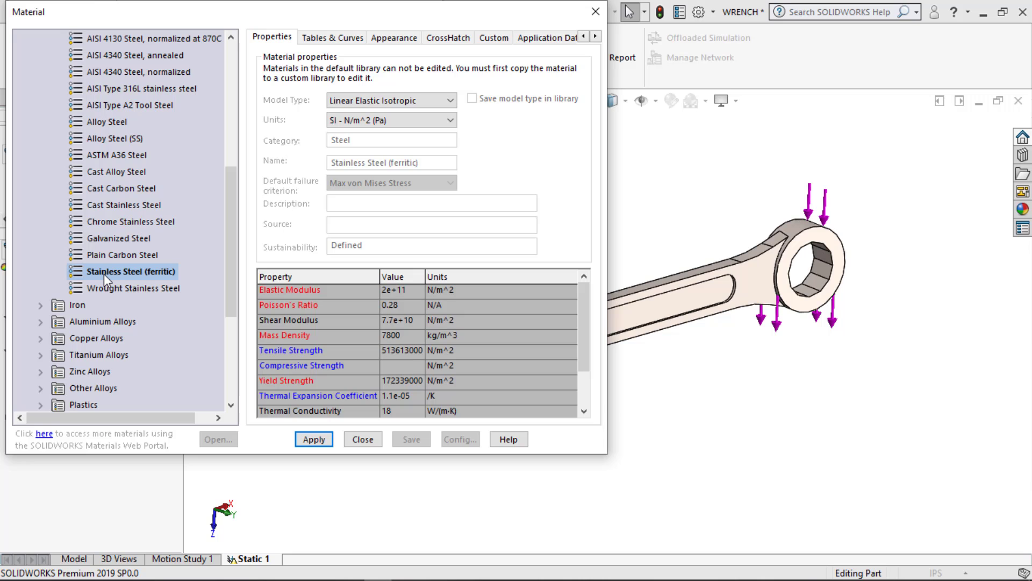
{"action": "right_click", "coordinate": [104, 273]}
{"action": "left_click", "coordinate": [138, 305]}
{"action": "scroll", "coordinate": [110, 349], "scroll_direction": "down", "scroll_amount": 3}
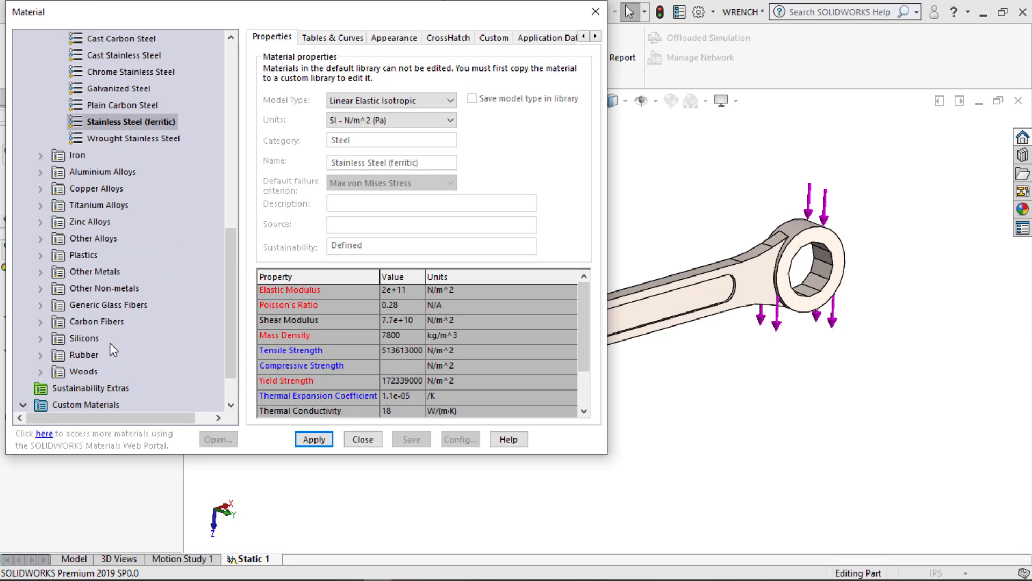
{"action": "scroll", "coordinate": [110, 349], "scroll_direction": "down", "scroll_amount": 1}
{"action": "right_click", "coordinate": [84, 372]}
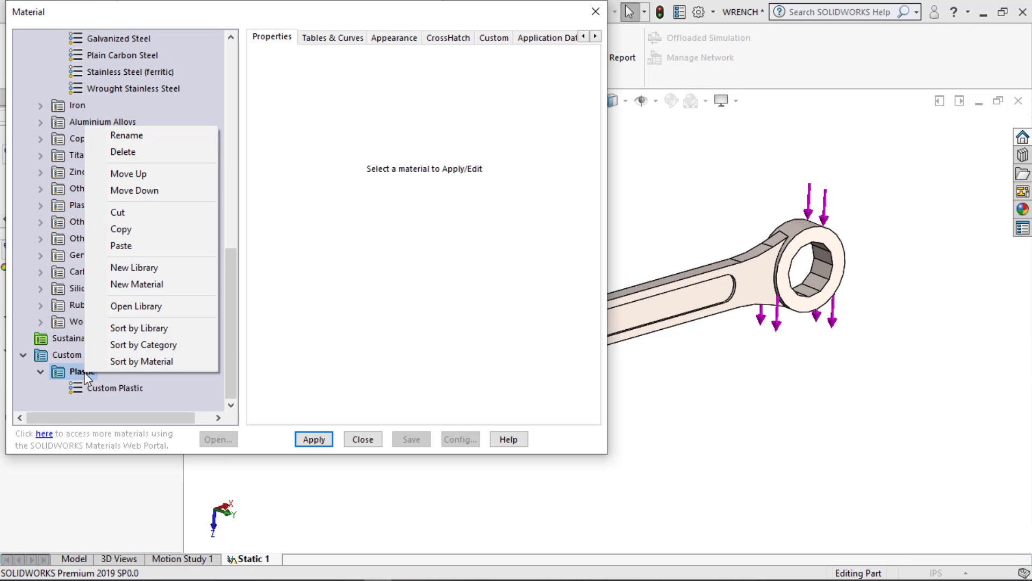
{"action": "left_click", "coordinate": [59, 357]}
{"action": "right_click", "coordinate": [60, 357]}
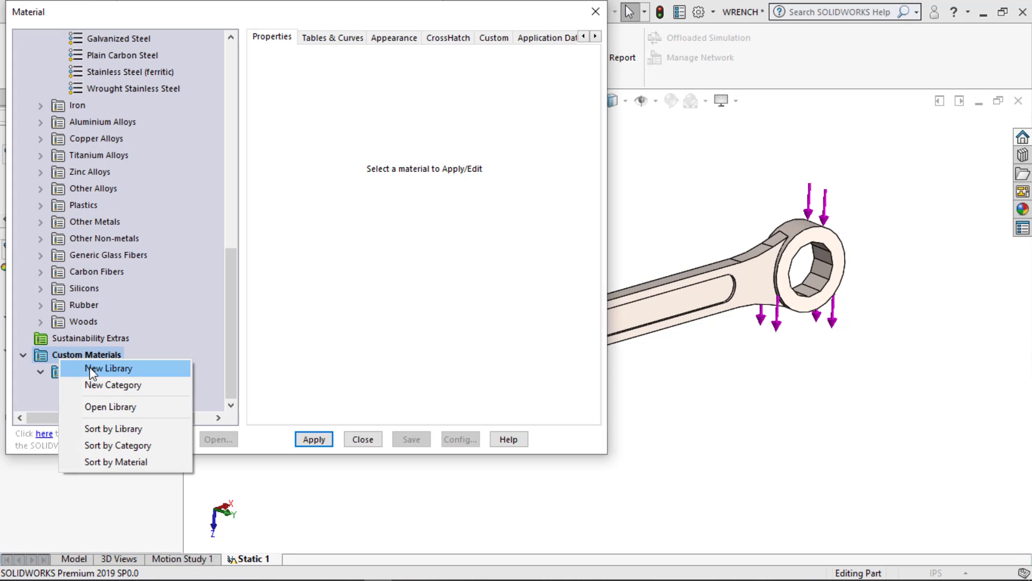
{"action": "left_click", "coordinate": [103, 406]}
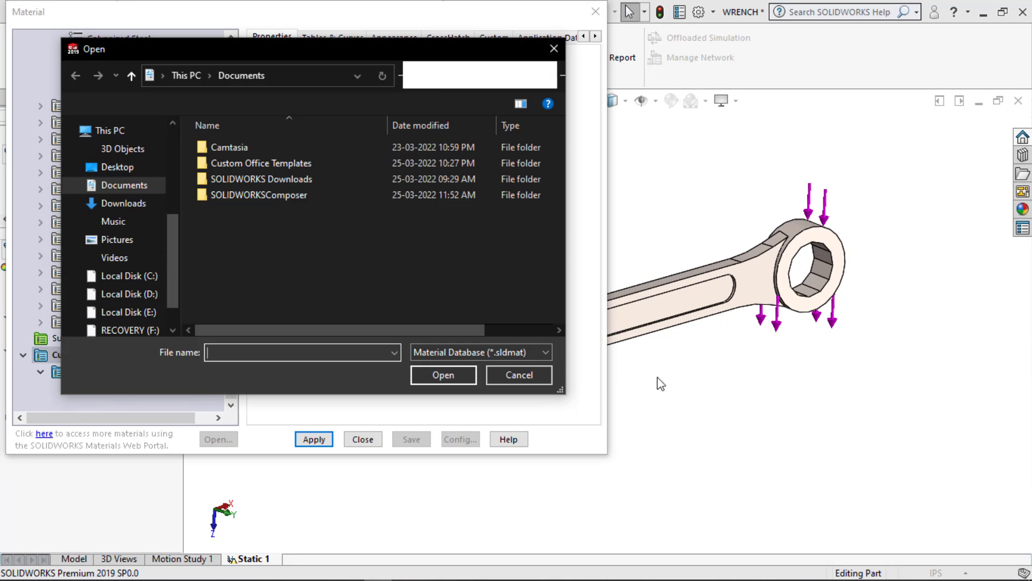
{"action": "left_click", "coordinate": [537, 376]}
Create a category named Structural Steel under Custom Materials and paste the copied stainless steel into it
{"action": "right_click", "coordinate": [115, 361]}
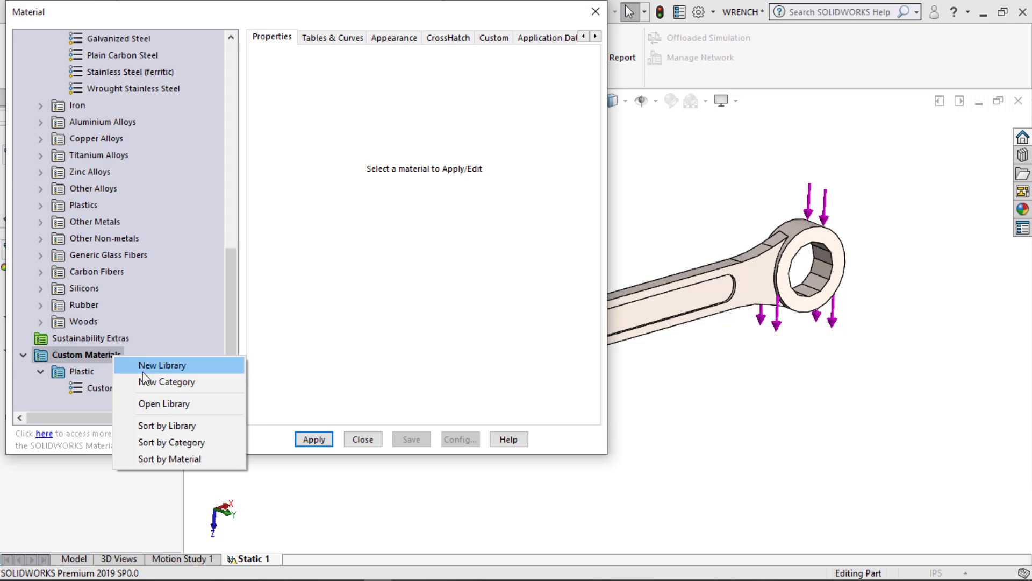
{"action": "left_click", "coordinate": [171, 382]}
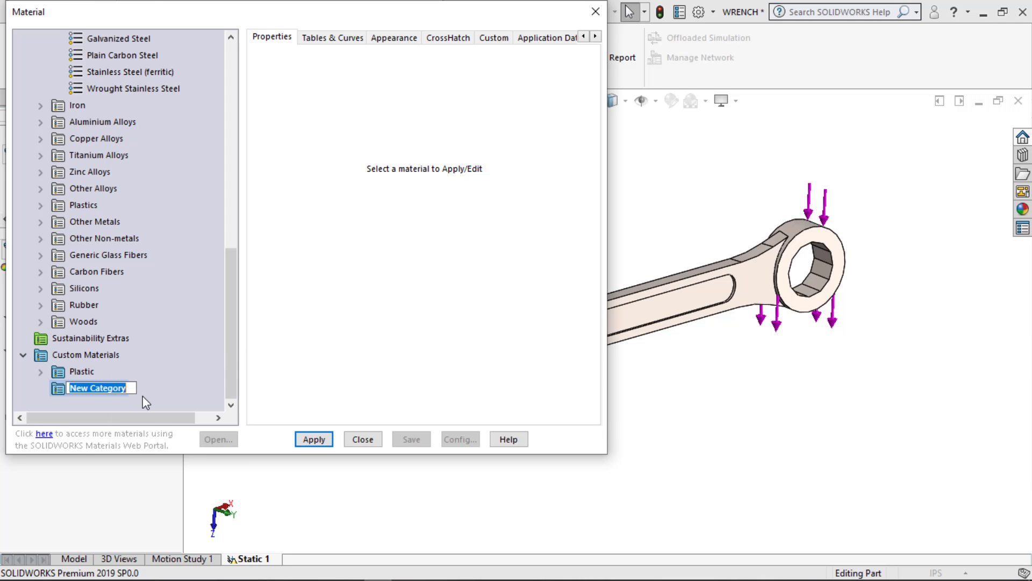
{"action": "type", "text": "Stryc"}
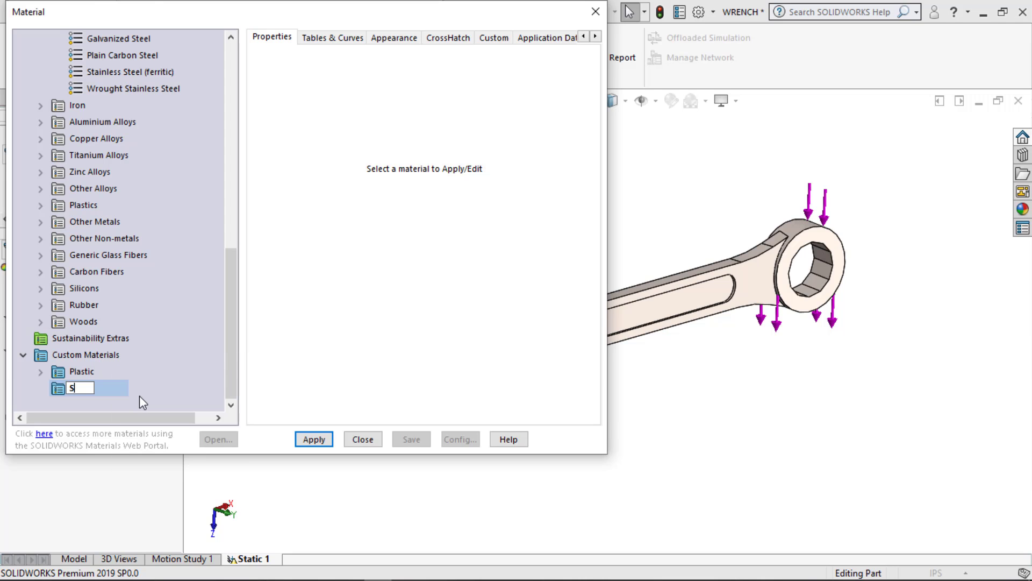
{"action": "key", "text": "BackSpace"}
{"action": "key", "text": "BackSpace"}
{"action": "key", "text": "BackSpace"}
{"action": "type", "text": "ructural Steel"}
{"action": "key", "text": "Return"}
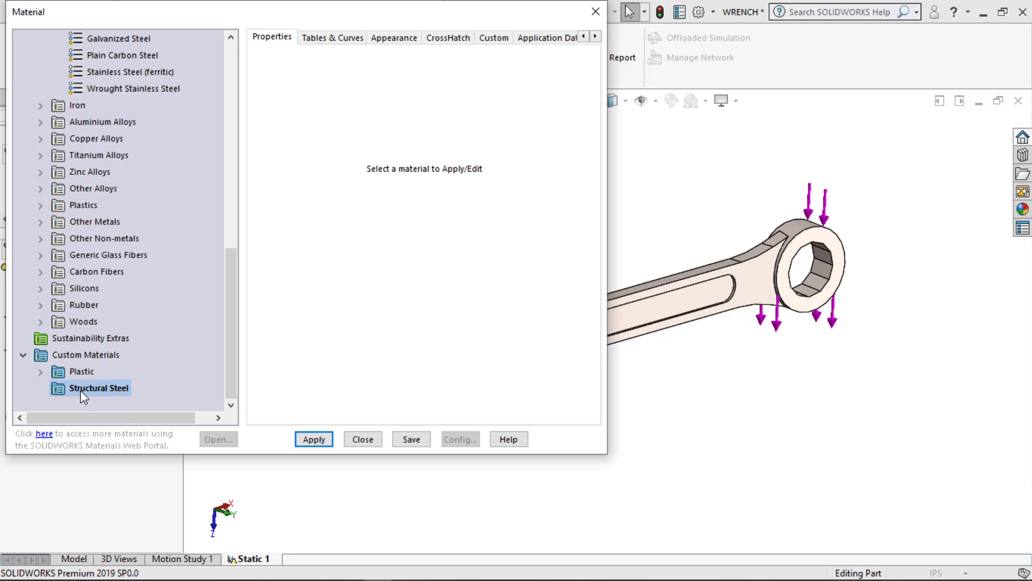
{"action": "right_click", "coordinate": [83, 395]}
{"action": "left_click", "coordinate": [109, 265]}
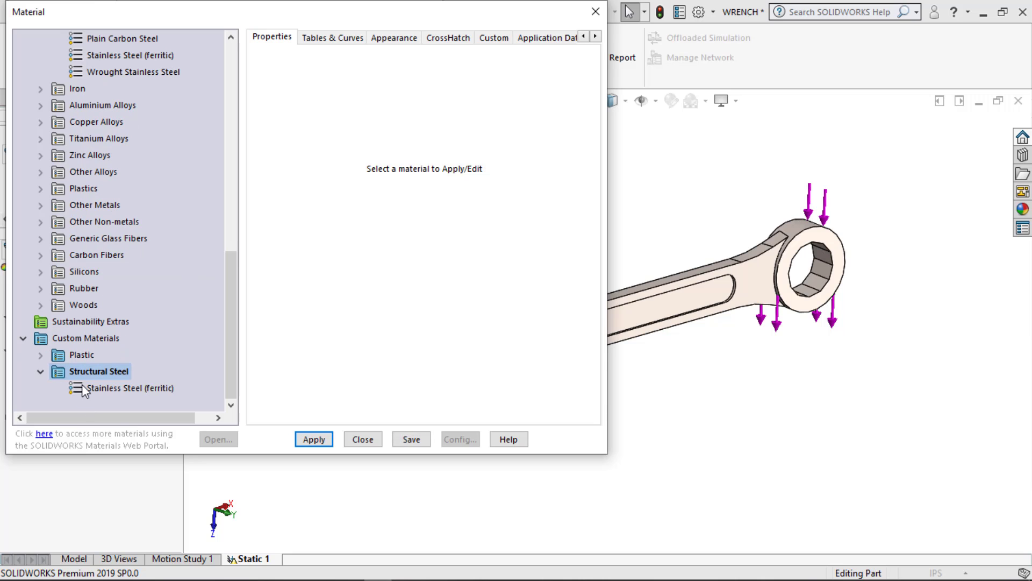
Rename the pasted Stainless Steel (ferritic) material as Structural Steel
{"action": "left_click", "coordinate": [100, 387]}
{"action": "right_click", "coordinate": [117, 387]}
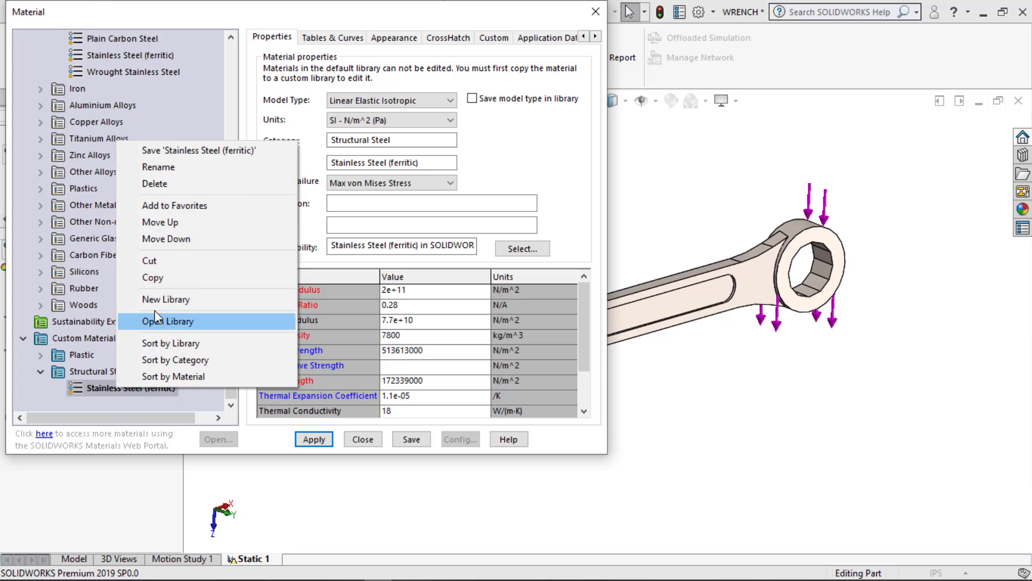
{"action": "left_click", "coordinate": [162, 167]}
{"action": "type", "text": "Structur"}
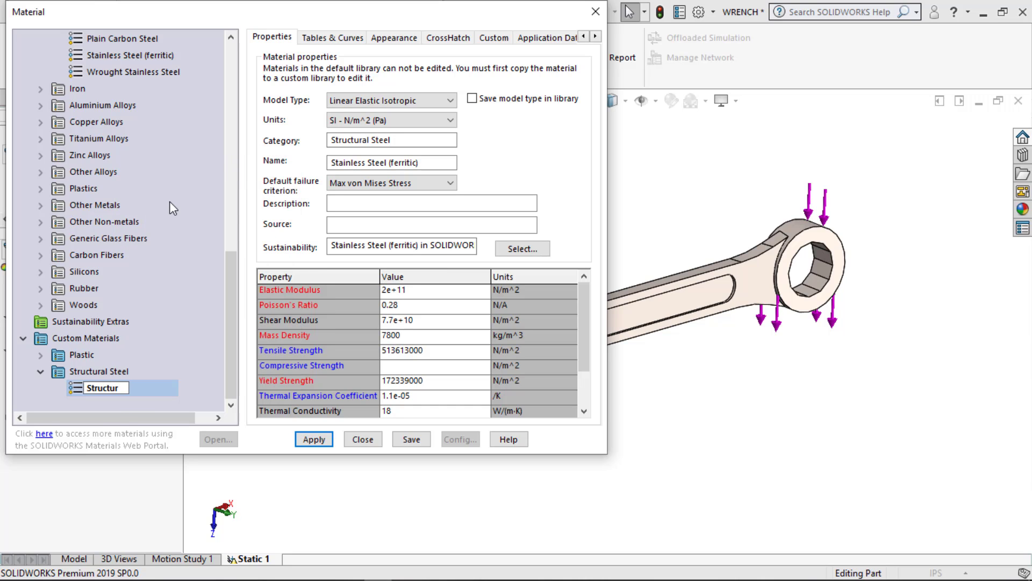
{"action": "type", "text": "al Steel"}
{"action": "left_click", "coordinate": [52, 400]}
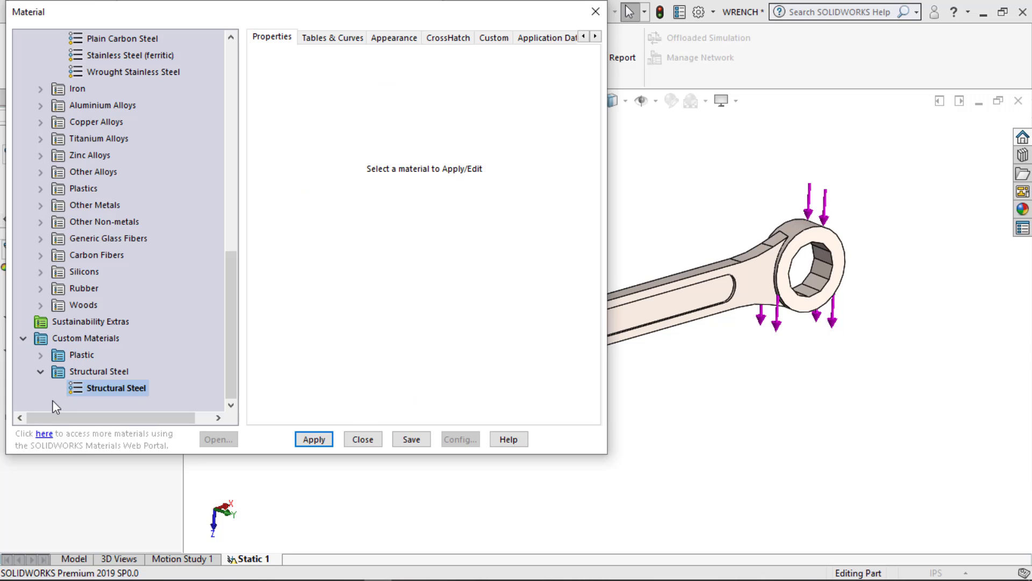
Switch the Structural Steel material's units to SI - N/mm^2 (MPa) and set its Poisson's ratio to 0.3
{"action": "left_click", "coordinate": [131, 389]}
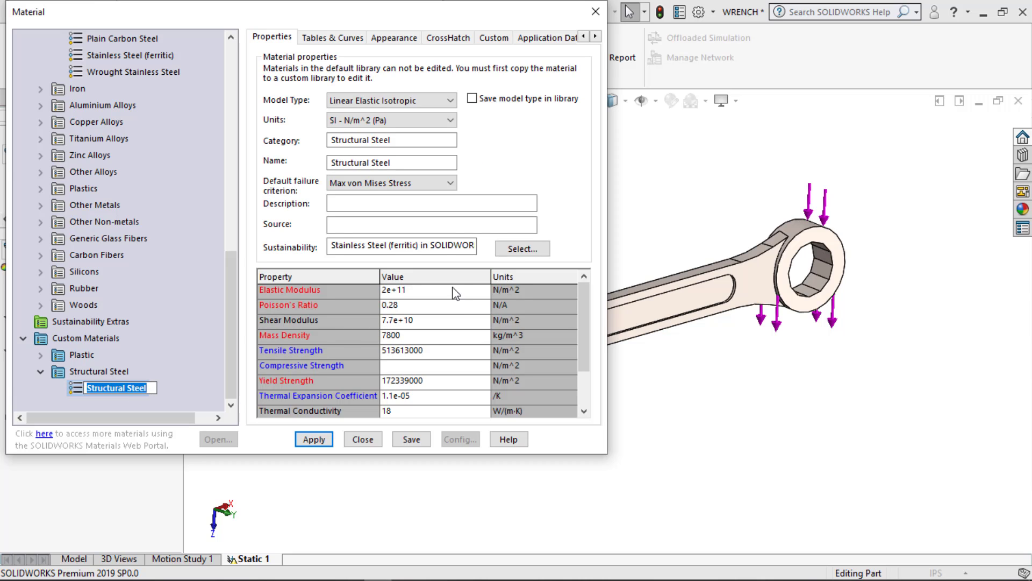
{"action": "left_click", "coordinate": [387, 120]}
{"action": "left_click", "coordinate": [359, 163]}
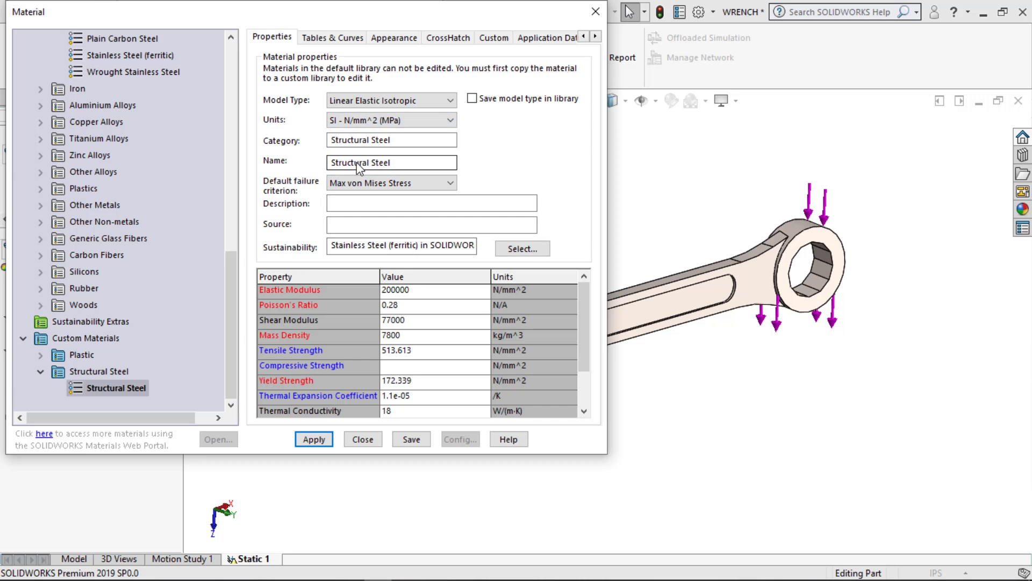
{"action": "left_click", "coordinate": [410, 306]}
{"action": "type", "text": "03"}
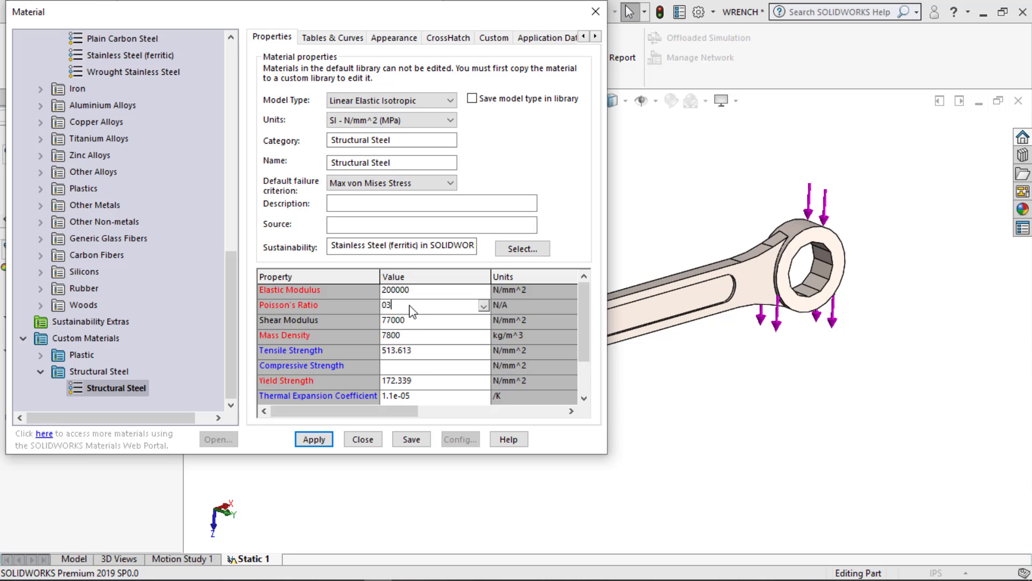
{"action": "key", "text": "BackSpace"}
{"action": "type", "text": ".3"}
Set the material's tensile and compressive strengths to 250 N/mm^2 and its yield strength to 460 N/mm^2
{"action": "left_click", "coordinate": [416, 382]}
{"action": "left_click_drag", "start_coordinate": [416, 383], "coordinate": [356, 372]}
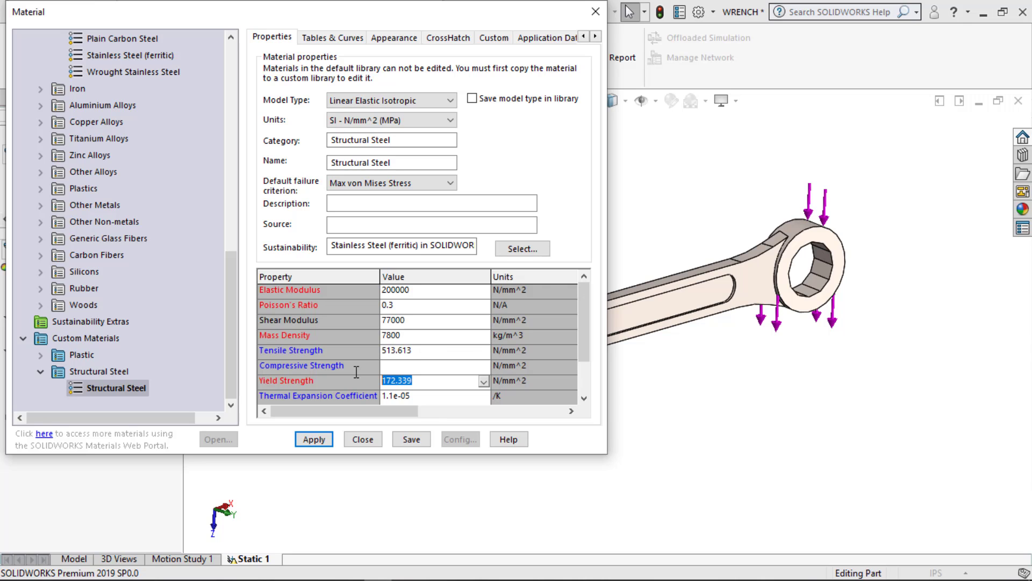
{"action": "left_click", "coordinate": [444, 351]}
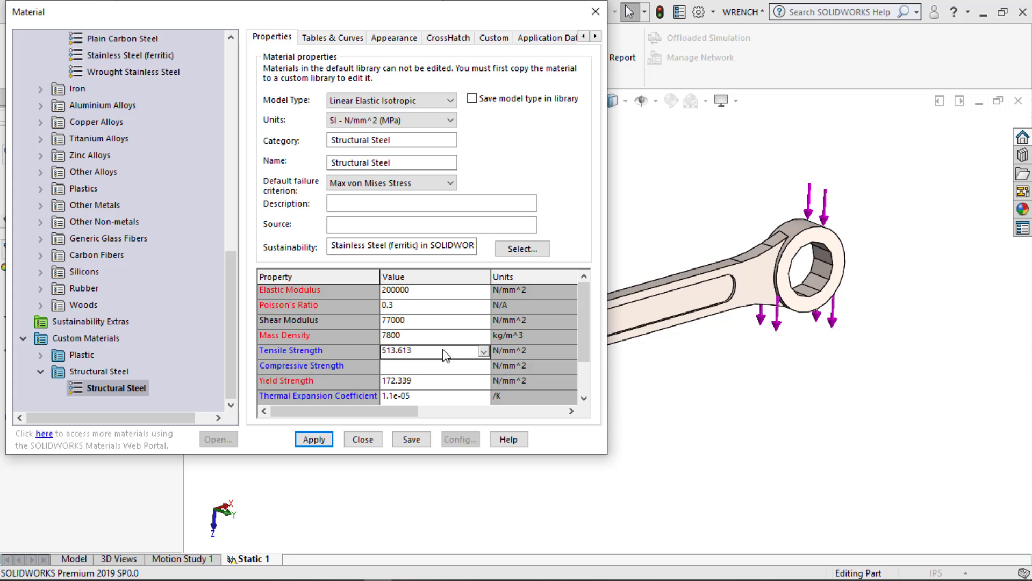
{"action": "type", "text": "250"}
{"action": "left_click", "coordinate": [427, 366]}
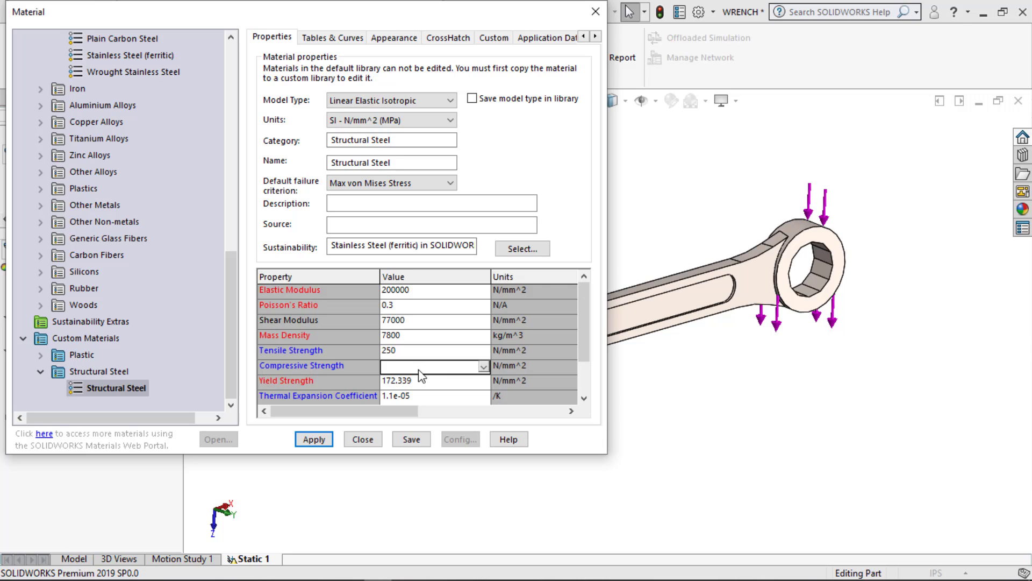
{"action": "type", "text": "250"}
{"action": "left_click_drag", "start_coordinate": [418, 383], "coordinate": [341, 383]}
{"action": "type", "text": "460"}
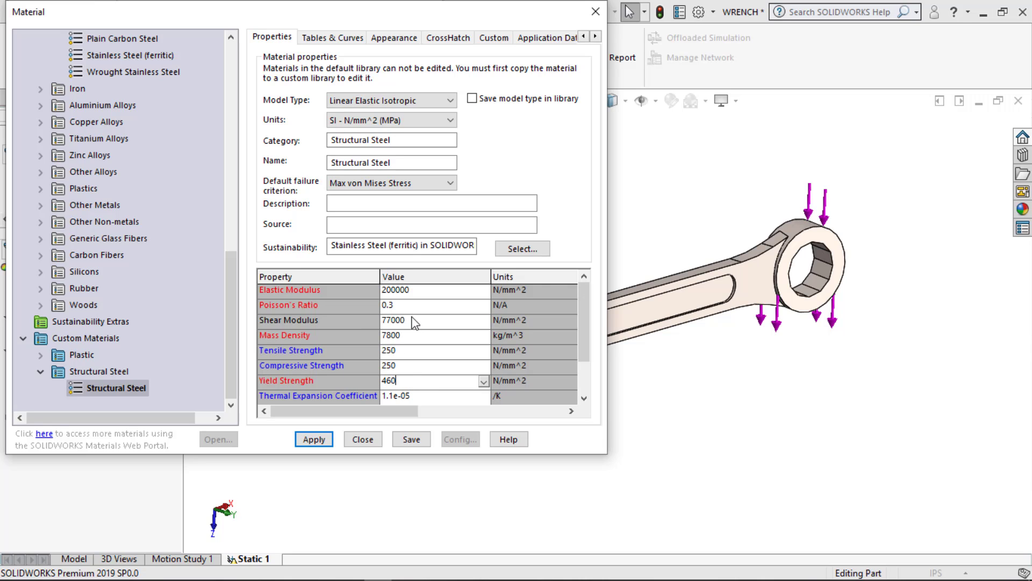
Set the material's mass density to 7850 kg/m^3
{"action": "left_click", "coordinate": [415, 338]}
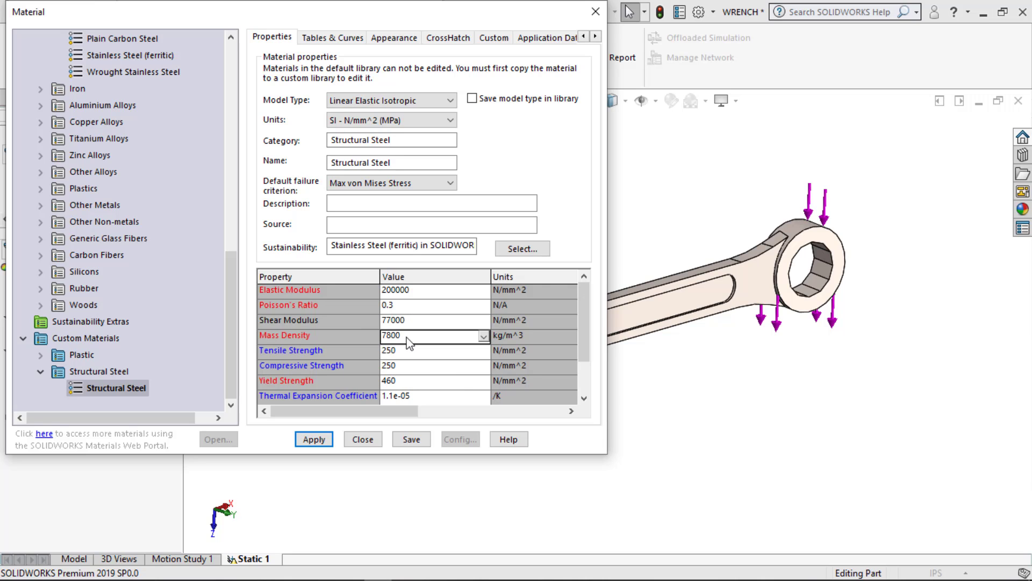
{"action": "left_click_drag", "start_coordinate": [407, 337], "coordinate": [394, 336]}
{"action": "type", "text": "50"}
Set the shear modulus to 76923 N/mm^2 and apply the custom Structural Steel to the wrench
{"action": "left_click", "coordinate": [412, 322]}
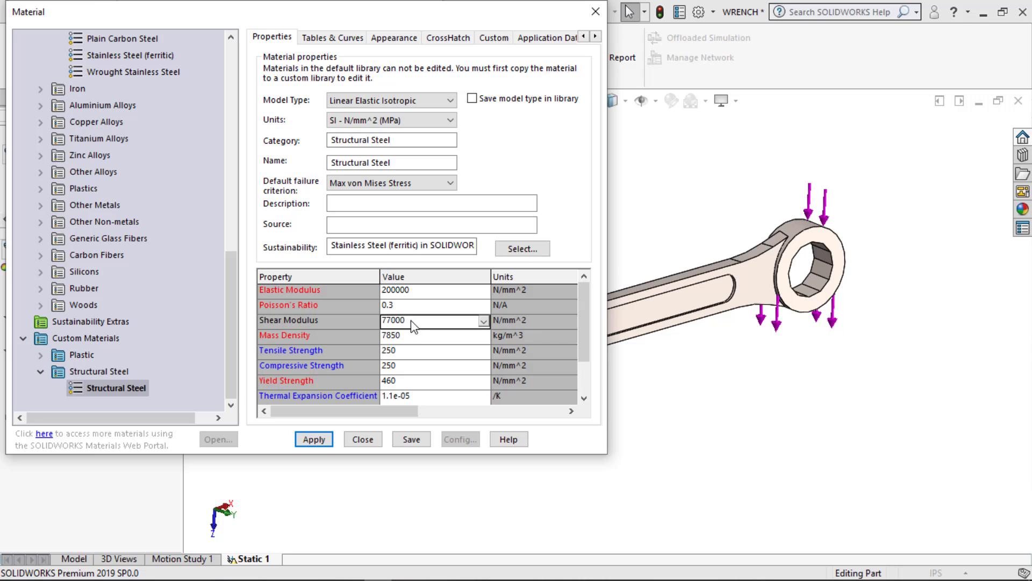
{"action": "left_click", "coordinate": [407, 321]}
{"action": "left_click_drag", "start_coordinate": [406, 321], "coordinate": [368, 316]}
{"action": "type", "text": "76923"}
{"action": "left_click", "coordinate": [403, 336]}
{"action": "left_click", "coordinate": [314, 439]}
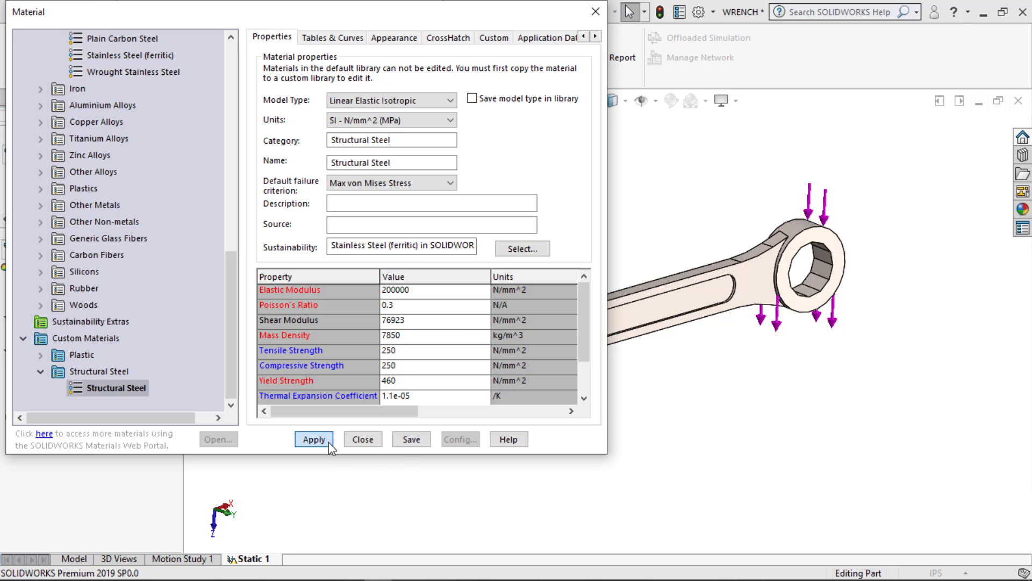
{"action": "left_click", "coordinate": [369, 445]}
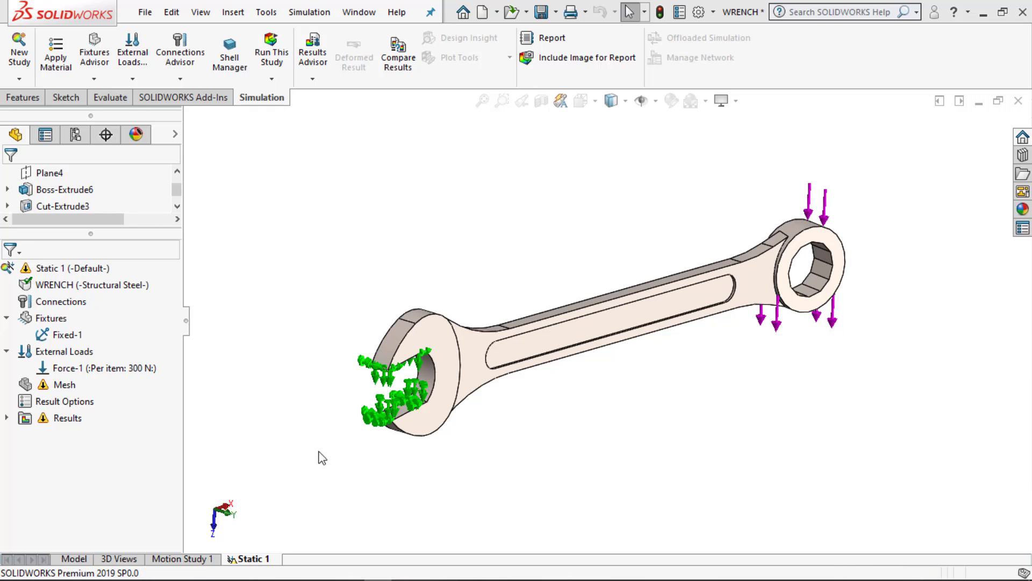
Run the Static 1 study, moving the mesh progress window clear of the wrench while it solves
{"action": "right_click", "coordinate": [59, 272]}
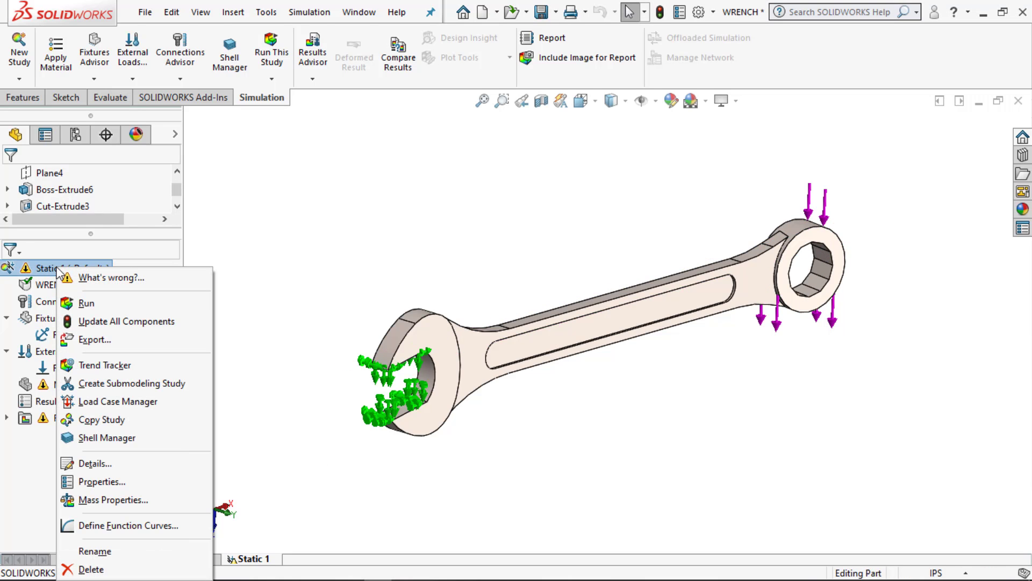
{"action": "left_click", "coordinate": [77, 302]}
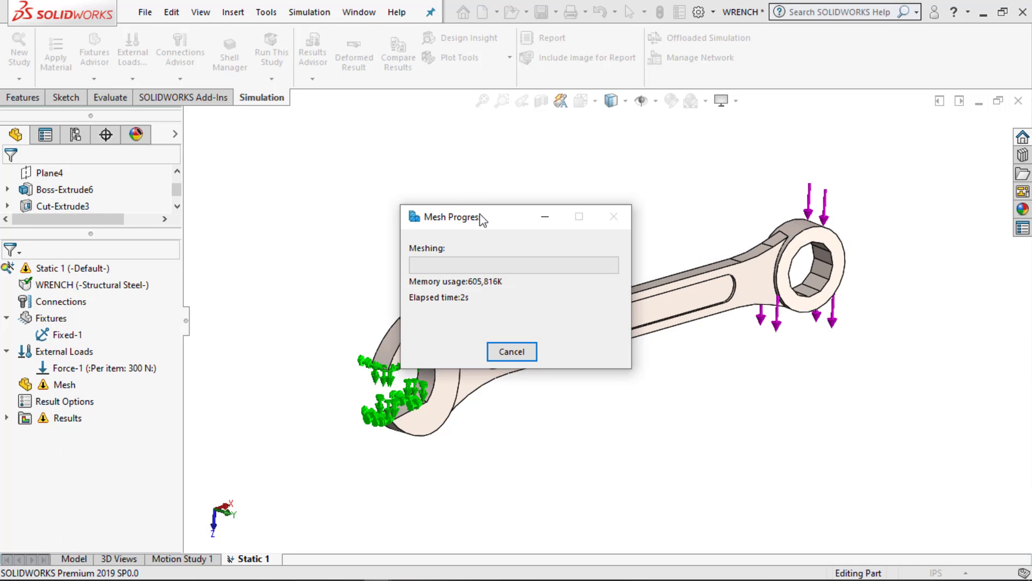
{"action": "left_click_drag", "start_coordinate": [480, 216], "coordinate": [272, 128]}
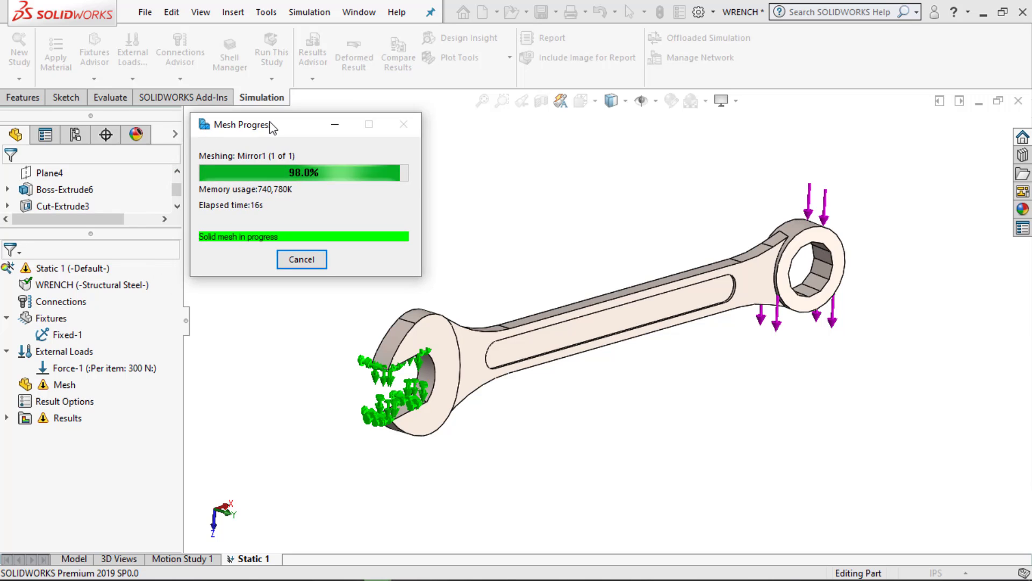
{"action": "left_click", "coordinate": [553, 333]}
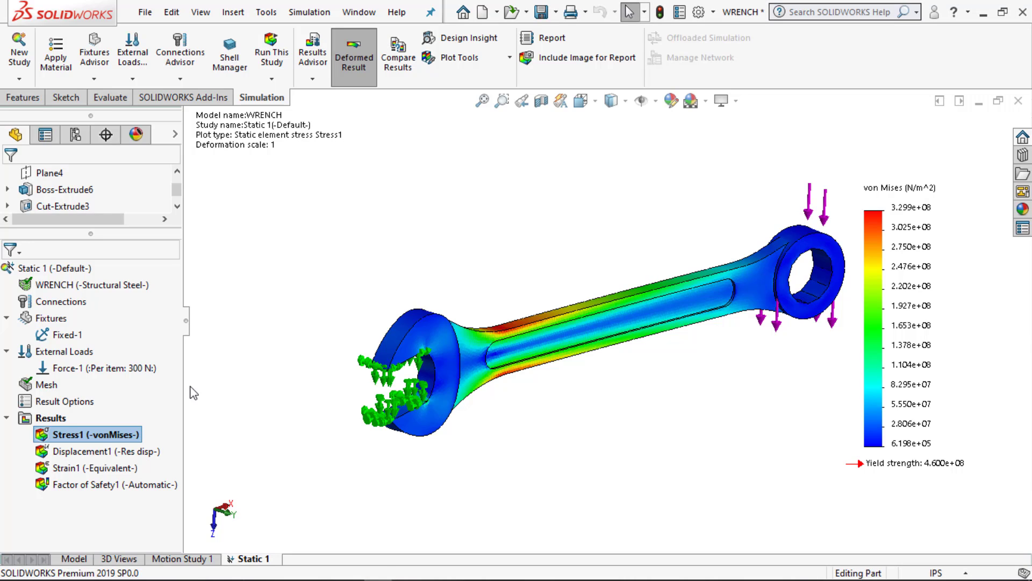
Show the mesh on the von Mises stress plot and examine it around the wrench's neck
{"action": "right_click", "coordinate": [880, 245]}
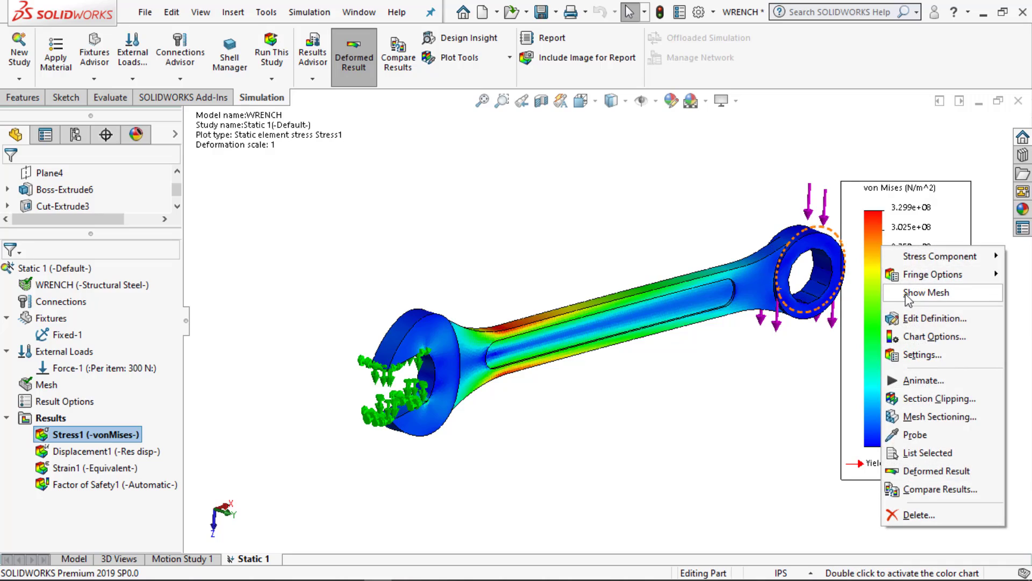
{"action": "left_click", "coordinate": [726, 338]}
{"action": "scroll", "coordinate": [441, 339], "scroll_direction": "down", "scroll_amount": 5}
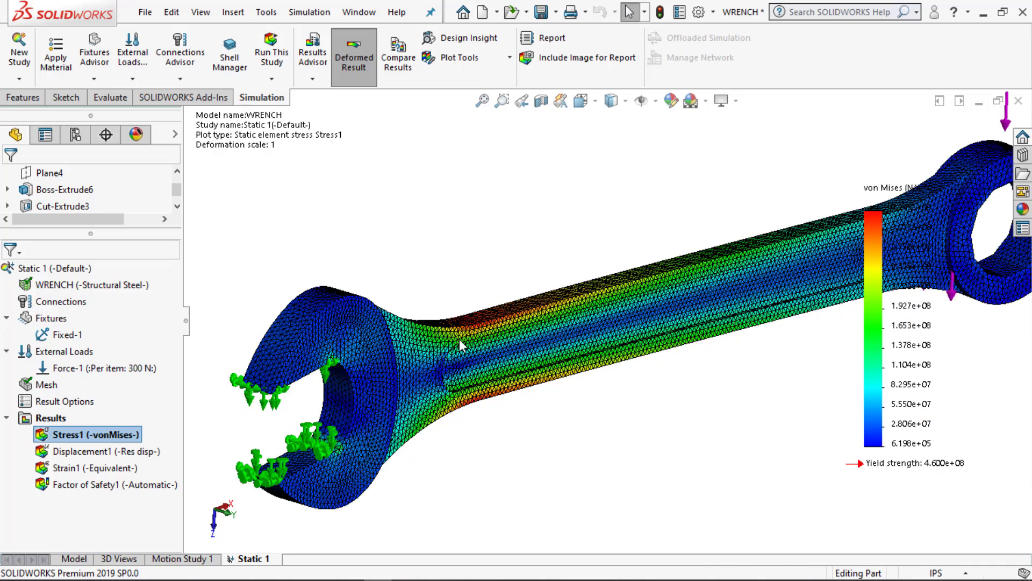
{"action": "scroll", "coordinate": [459, 339], "scroll_direction": "down", "scroll_amount": 1}
{"action": "scroll", "coordinate": [459, 339], "scroll_direction": "up", "scroll_amount": 4}
{"action": "scroll", "coordinate": [634, 339], "scroll_direction": "up", "scroll_amount": 4}
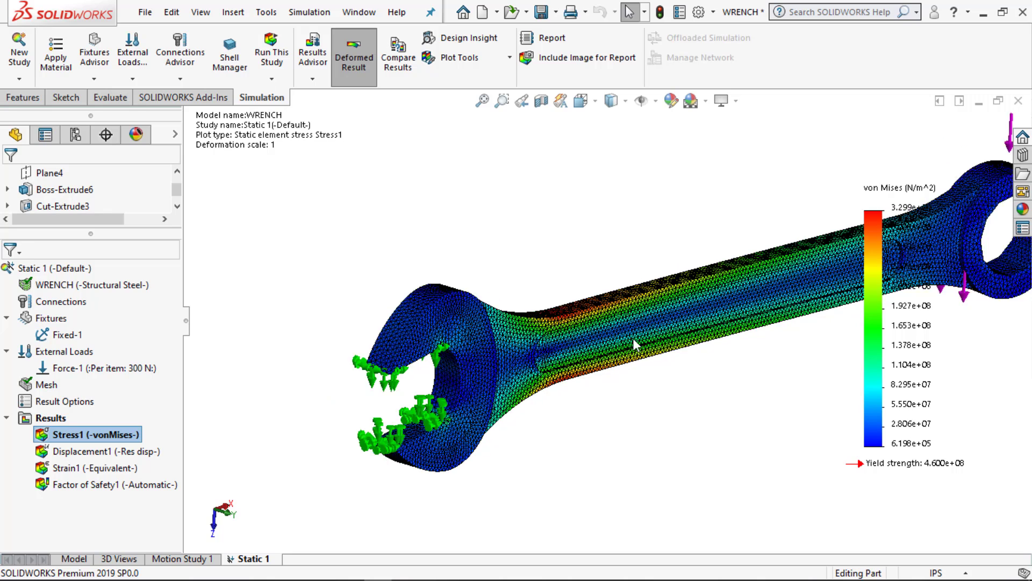
{"action": "scroll", "coordinate": [637, 345], "scroll_direction": "up", "scroll_amount": 2}
{"action": "scroll", "coordinate": [795, 312], "scroll_direction": "down", "scroll_amount": 4}
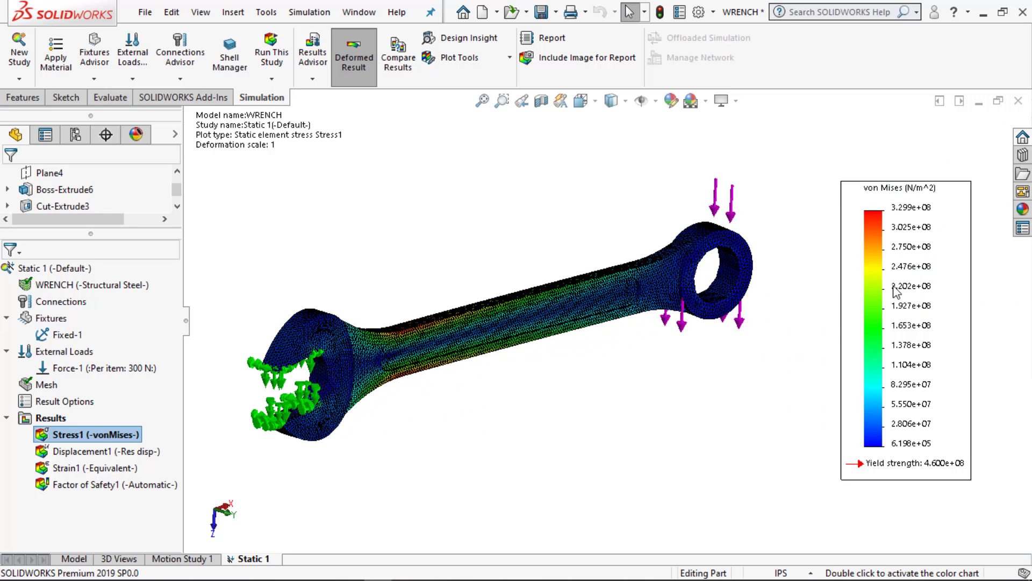
View the resultant displacement plot and the factor of safety plot of the wrench
{"action": "left_click", "coordinate": [75, 453]}
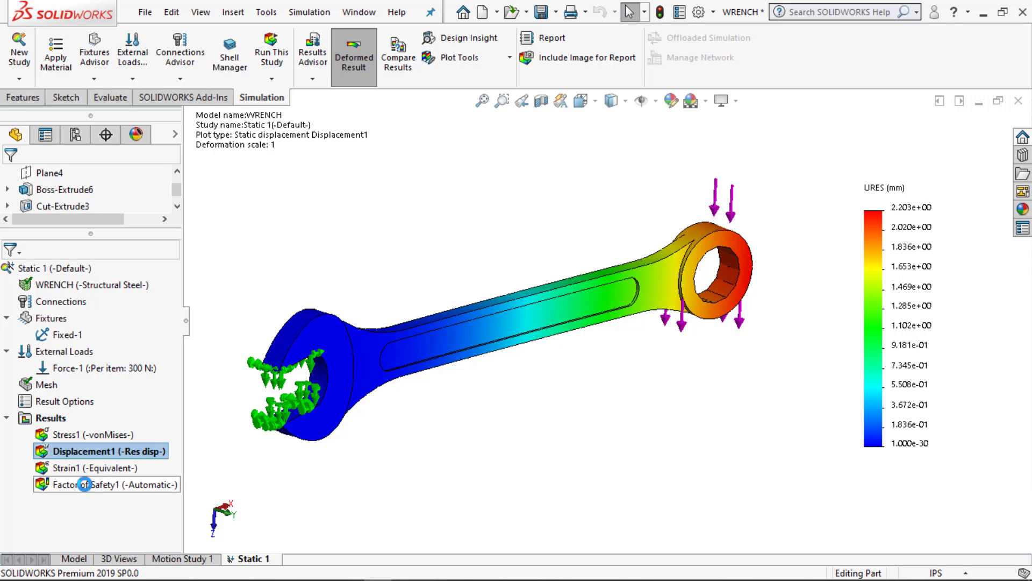
{"action": "left_click", "coordinate": [84, 484]}
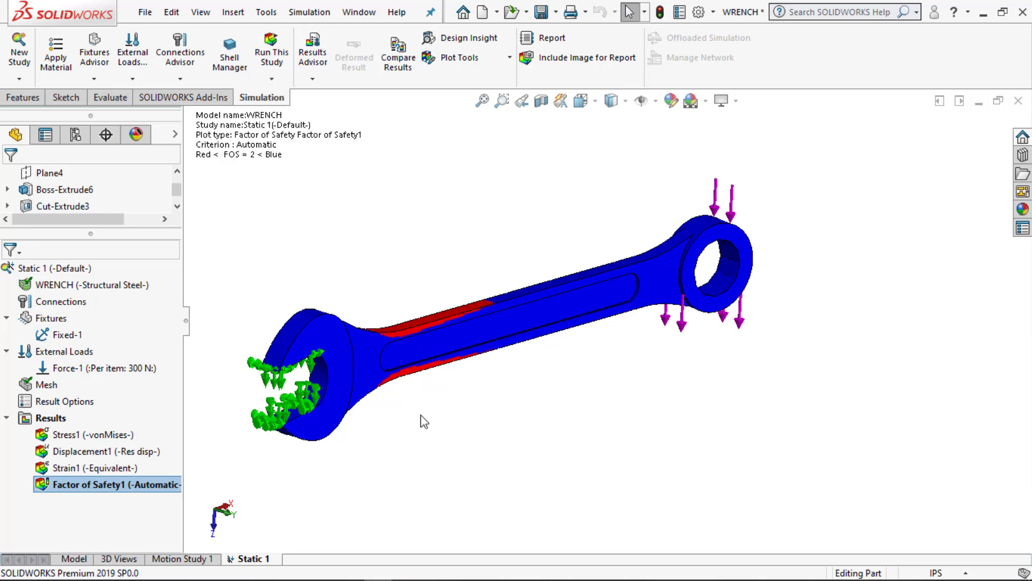
{"action": "mouse_move", "coordinate": [422, 422]}
{"action": "middle_mouse_down"}
{"action": "mouse_move", "coordinate": [472, 392]}
{"action": "mouse_move", "coordinate": [419, 430]}
{"action": "middle_mouse_up"}
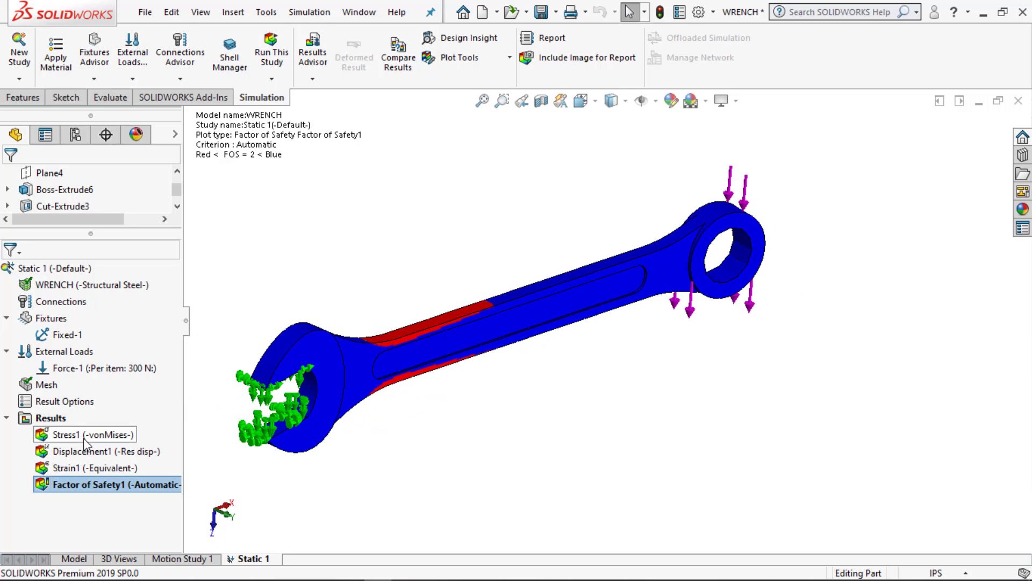
Reactivate the von Mises stress plot and set its fringe display to Discrete
{"action": "double_click", "coordinate": [83, 435]}
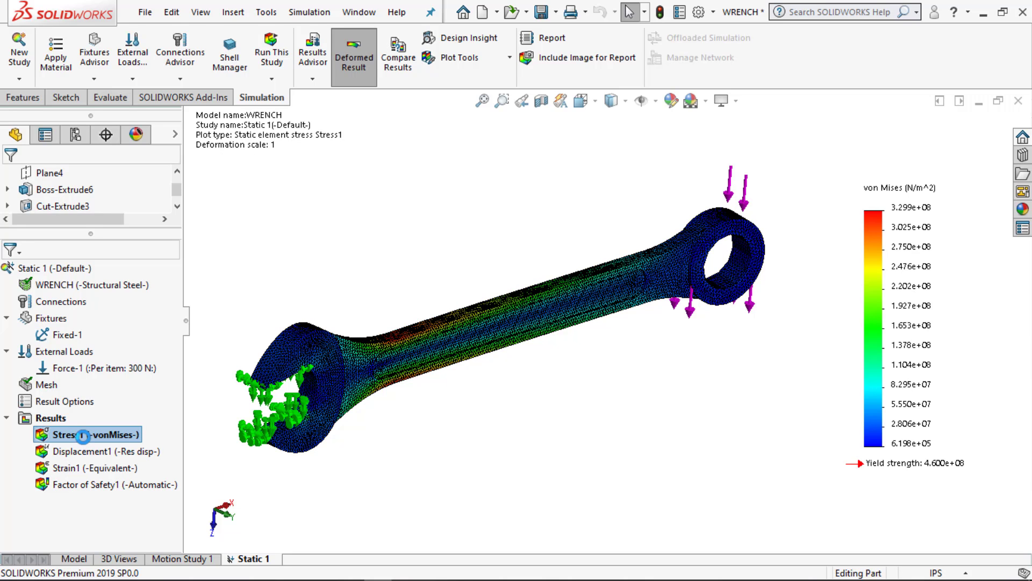
{"action": "right_click", "coordinate": [888, 342]}
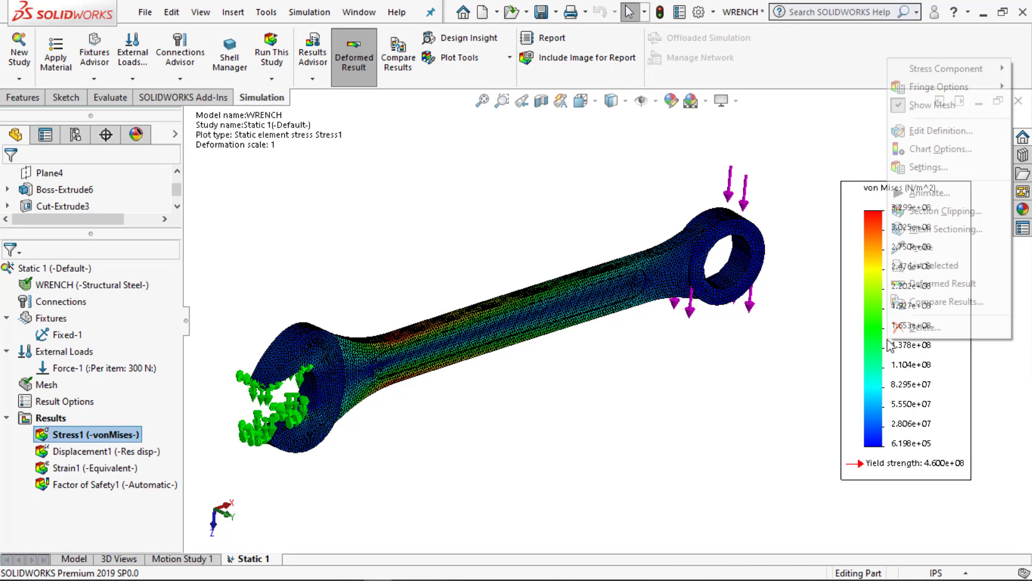
{"action": "mouse_move", "coordinate": [901, 92]}
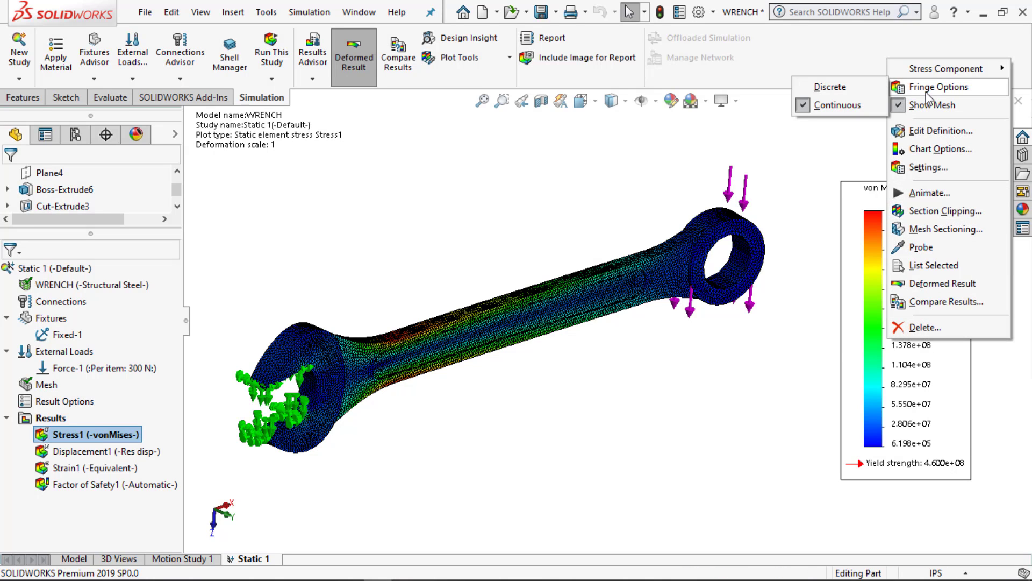
{"action": "left_click", "coordinate": [865, 88]}
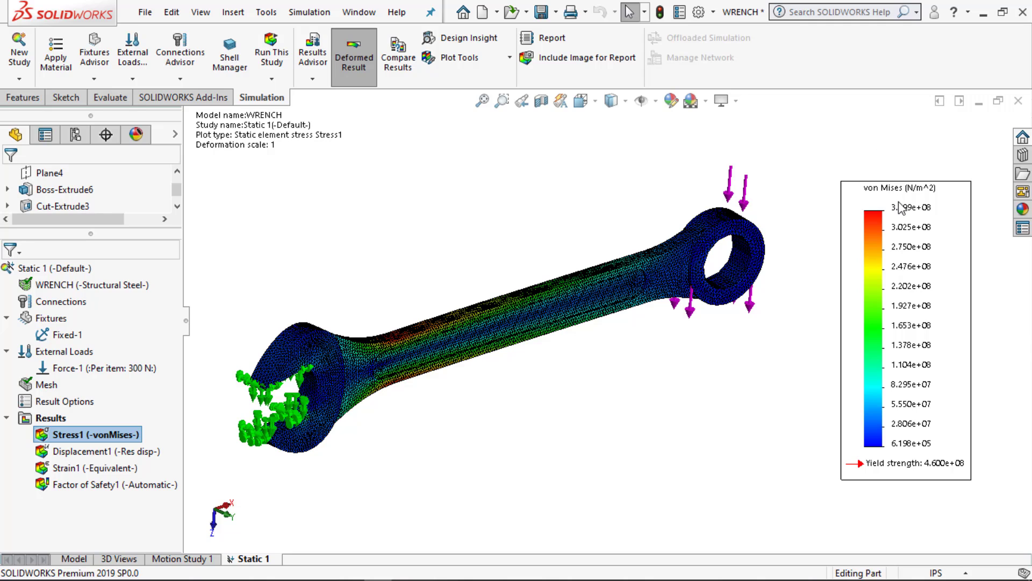
Edit the stress plot's definition and set its units to N/mm^2 (MPa)
{"action": "right_click", "coordinate": [901, 262]}
{"action": "left_click", "coordinate": [930, 329]}
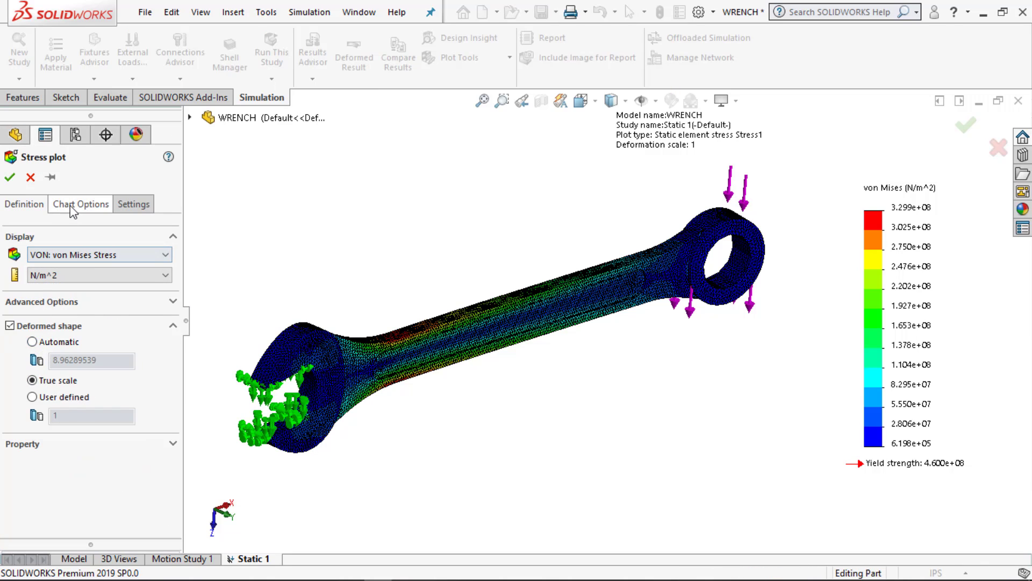
{"action": "left_click", "coordinate": [67, 276]}
{"action": "left_click", "coordinate": [66, 318]}
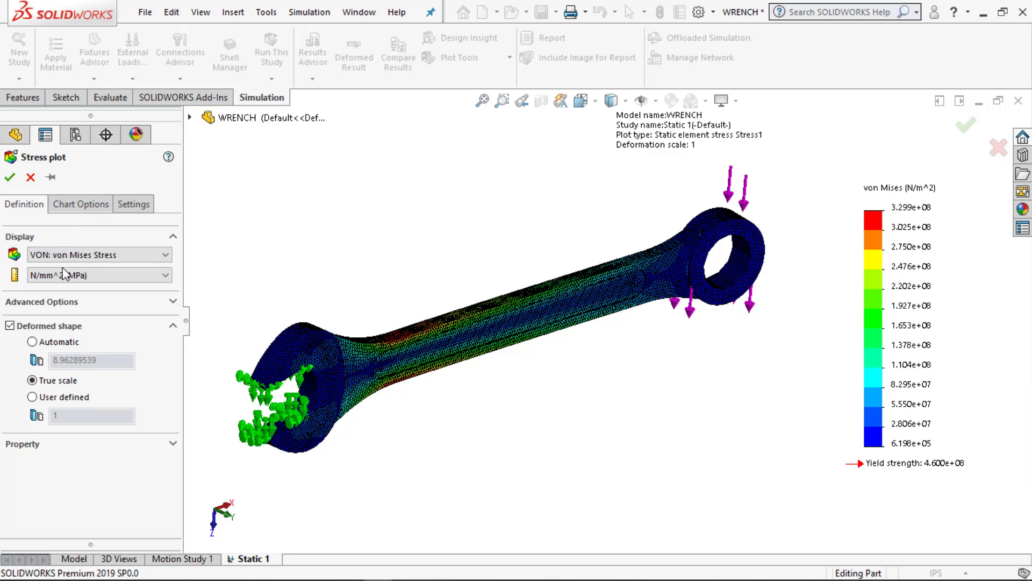
Set the stress legend's number format to general with 5 digits and apply the plot settings
{"action": "left_click", "coordinate": [70, 208]}
{"action": "left_click_drag", "start_coordinate": [170, 374], "coordinate": [170, 473]}
{"action": "left_click", "coordinate": [83, 440]}
{"action": "left_click", "coordinate": [70, 458]}
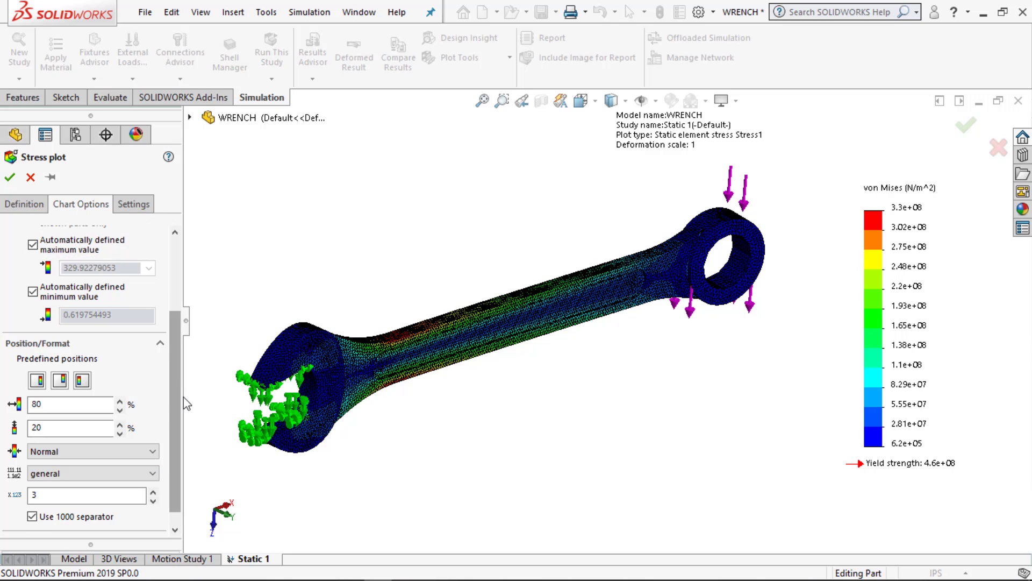
{"action": "double_click", "coordinate": [59, 497]}
{"action": "type", "text": "5"}
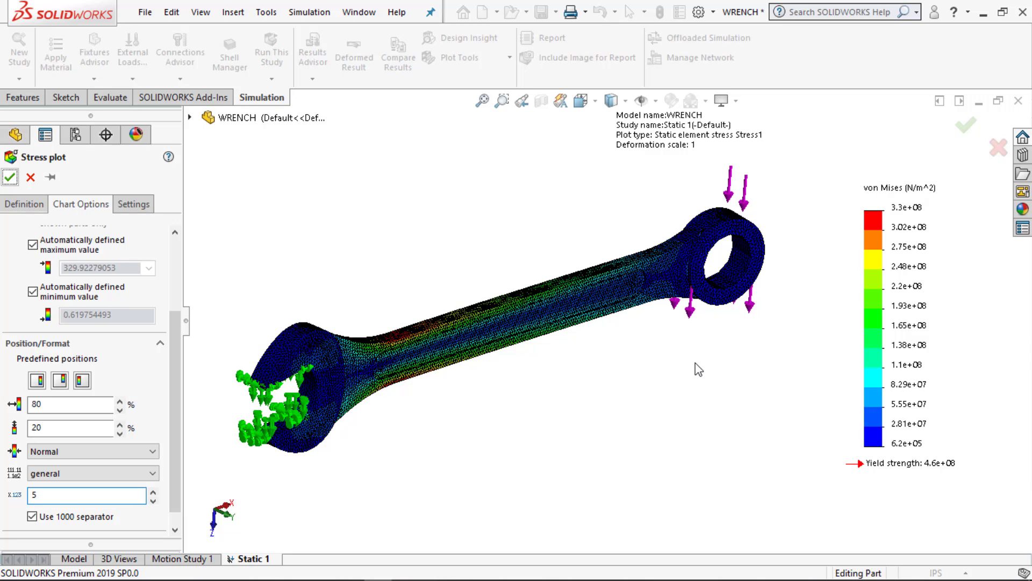
{"action": "key", "text": "Return"}
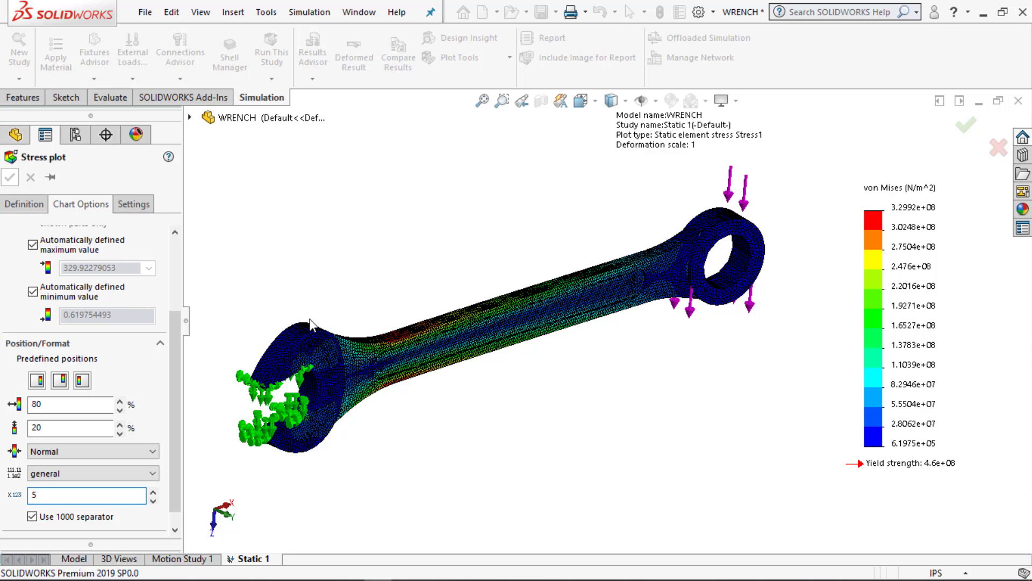
{"action": "key", "text": "Return"}
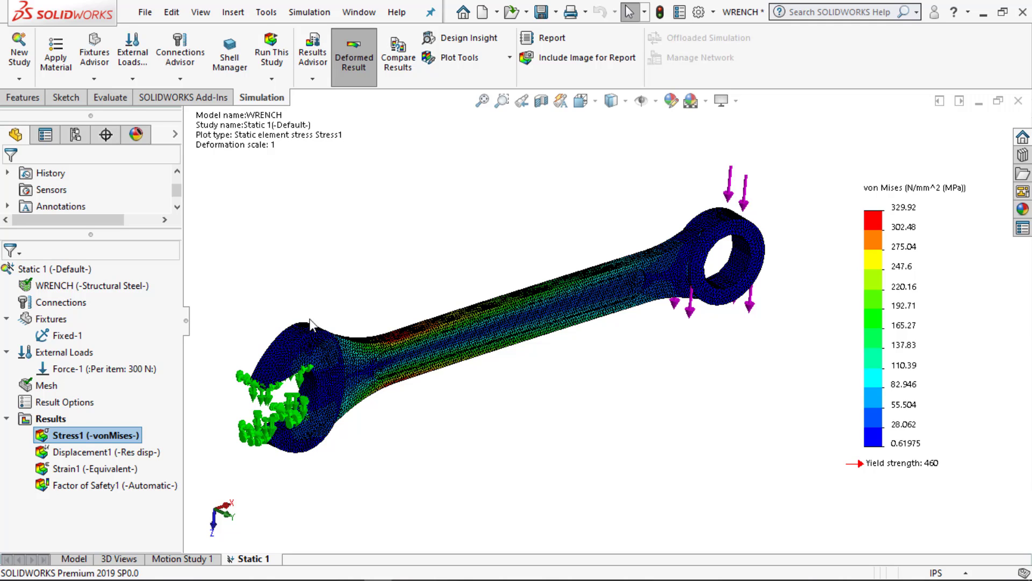
Hide the mesh on the von Mises stress plot and check the discrete stress bands on the wrench
{"action": "right_click", "coordinate": [888, 242]}
{"action": "left_click", "coordinate": [908, 289]}
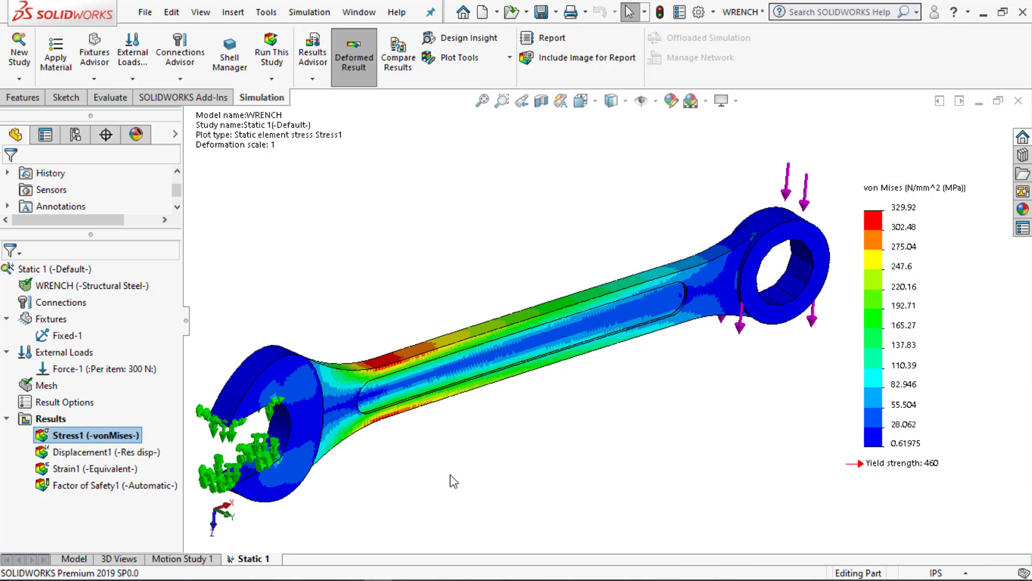
{"action": "scroll", "coordinate": [332, 424], "scroll_direction": "up", "scroll_amount": 1}
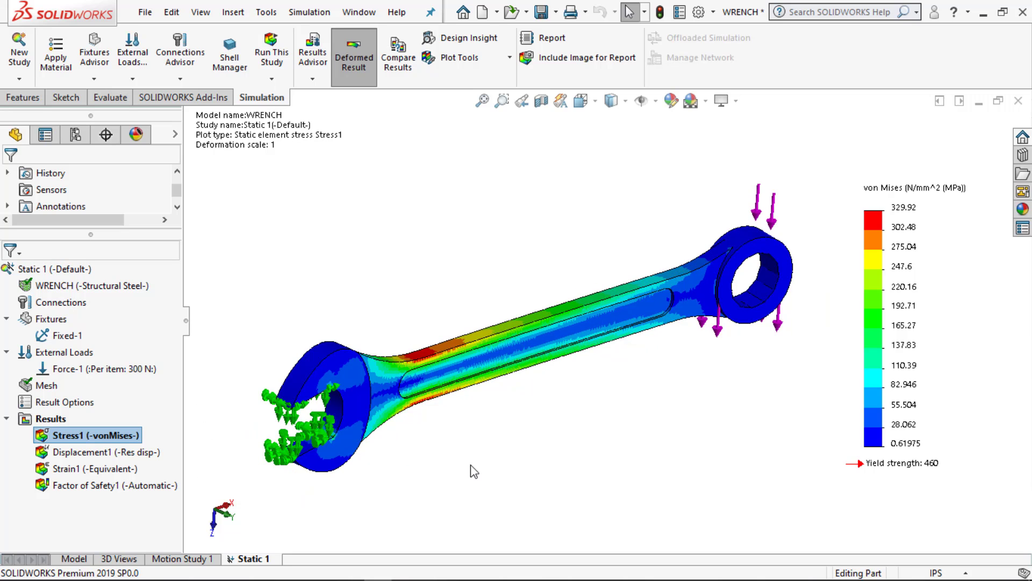
{"action": "scroll", "coordinate": [474, 470], "scroll_direction": "down", "scroll_amount": 3}
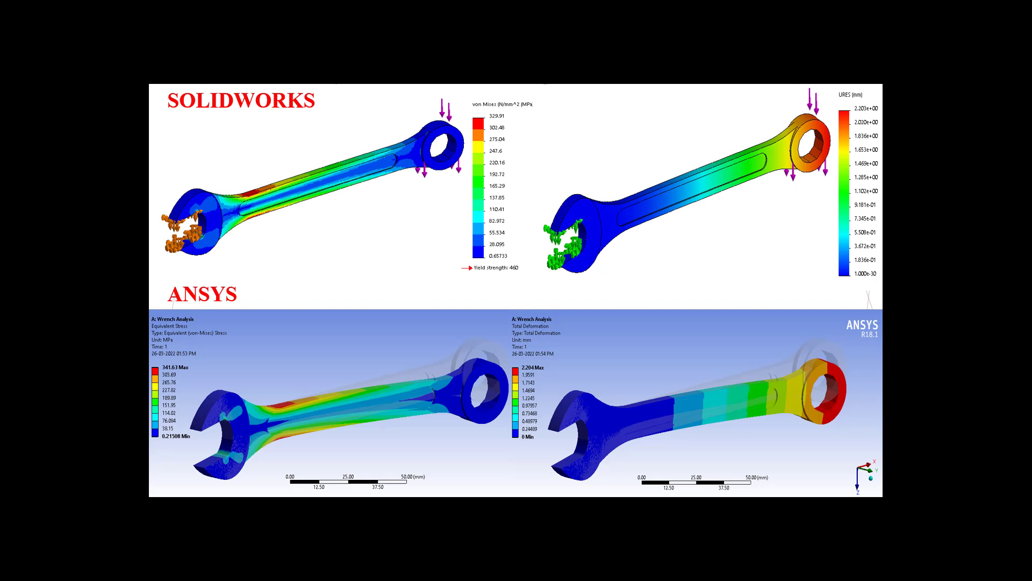